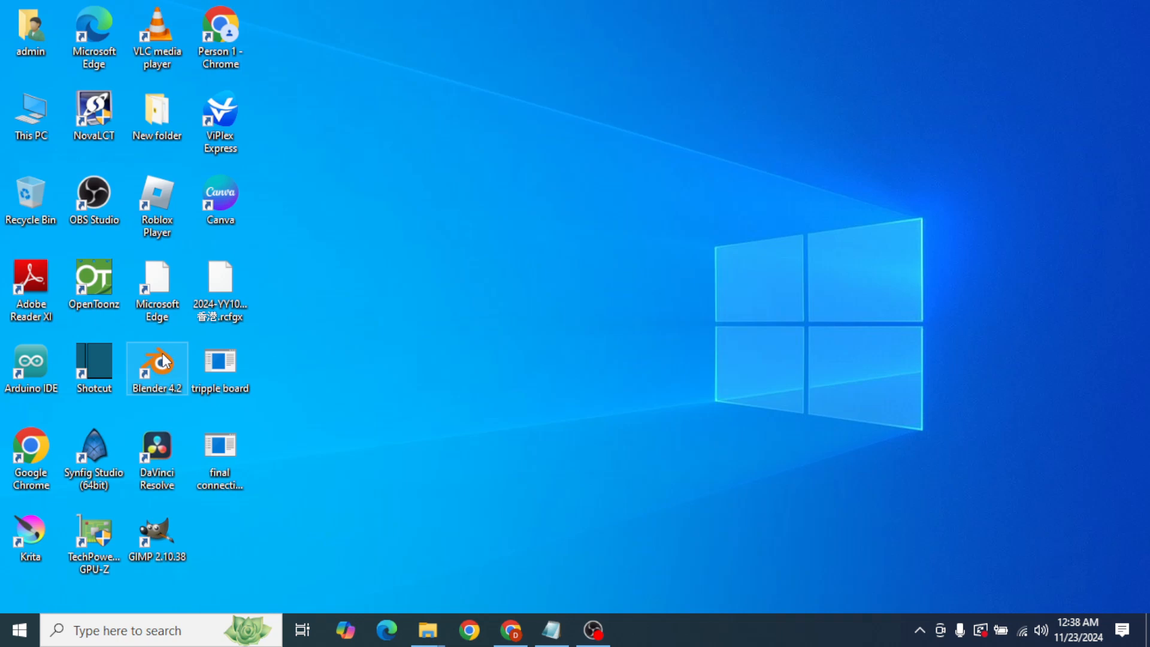
Launch Blender 4.2 and delete the default camera, cube and light from the scene.
{"action": "double_click", "coordinate": [157, 365]}
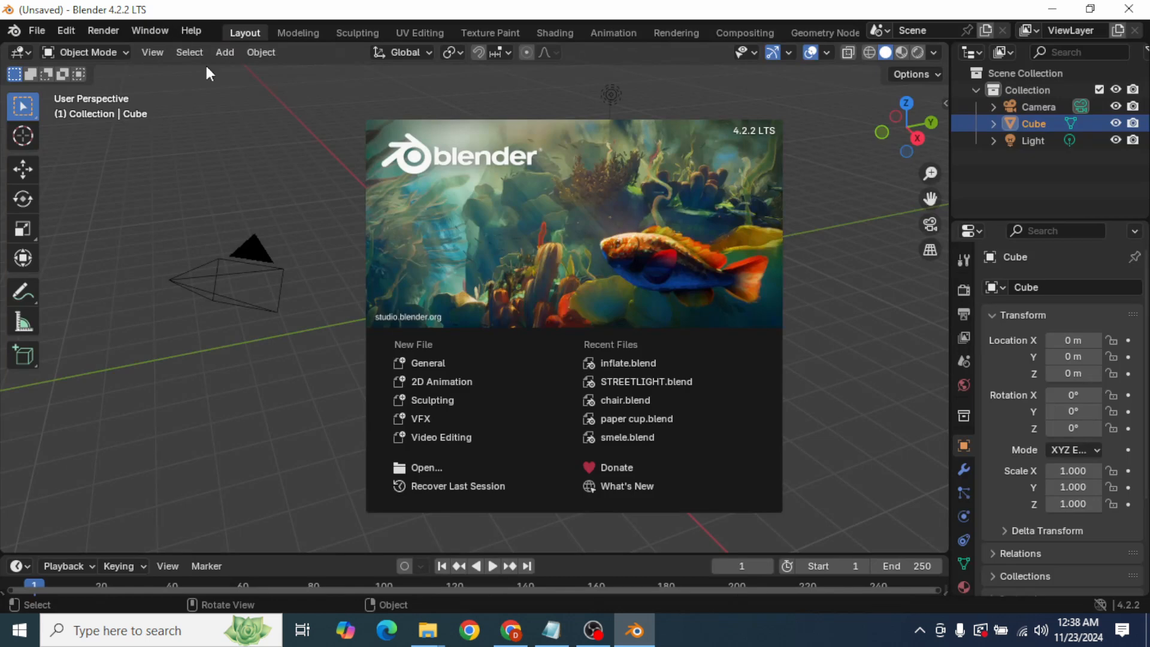
{"action": "left_click", "coordinate": [279, 190]}
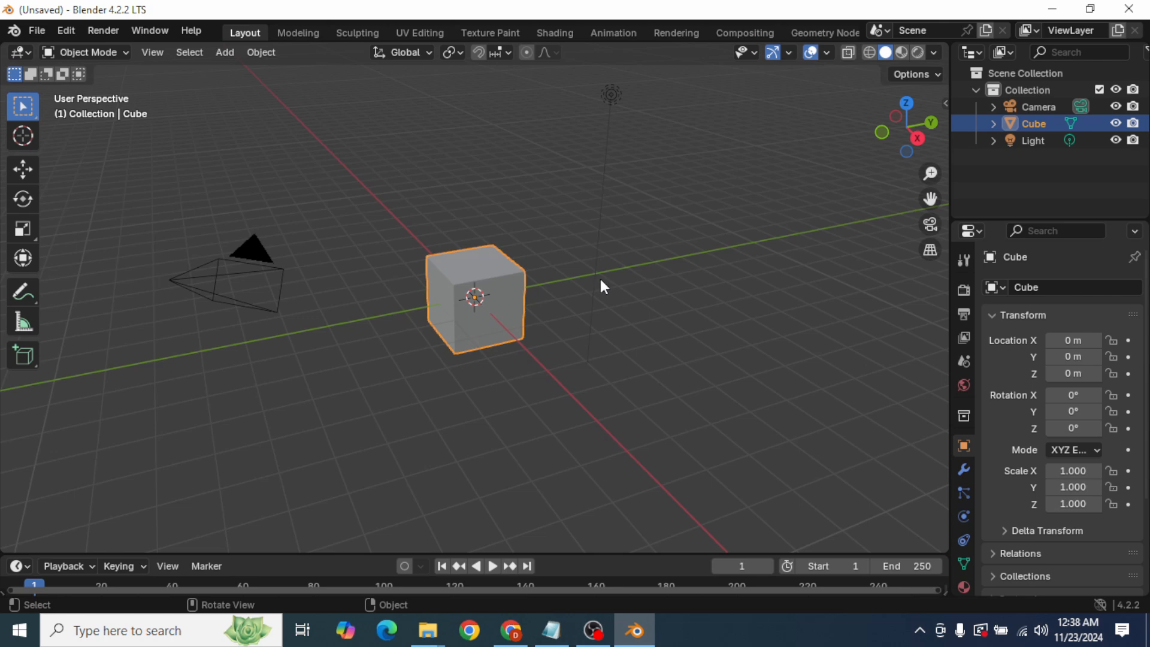
{"action": "key", "text": "a"}
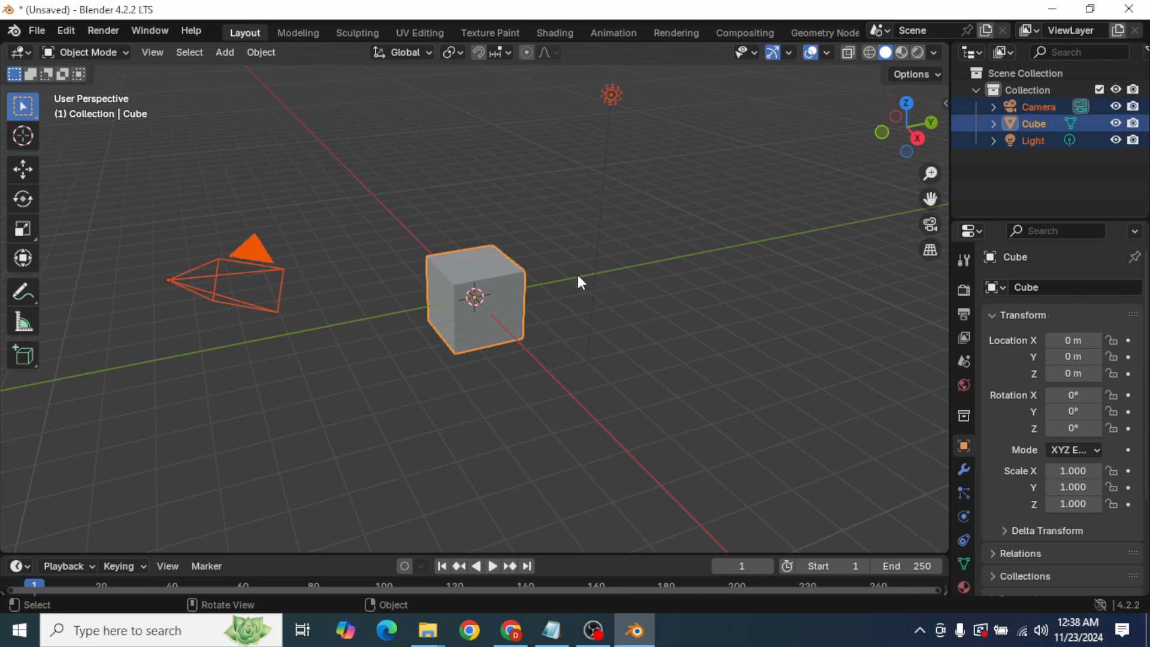
{"action": "key", "text": "x"}
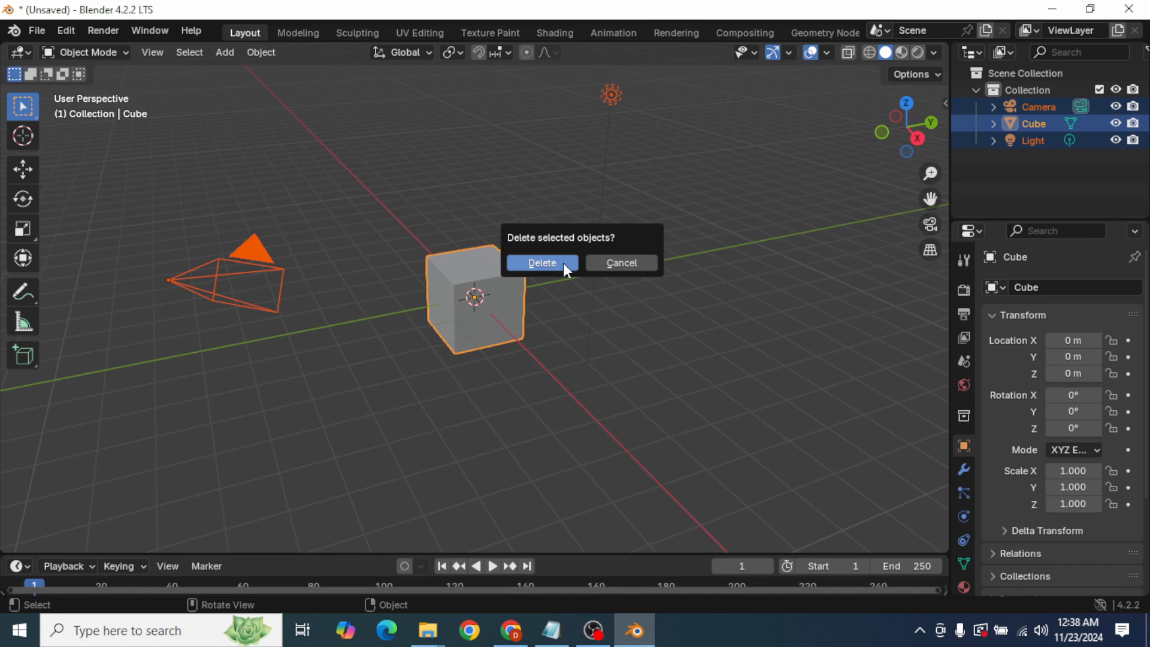
{"action": "left_click", "coordinate": [565, 266]}
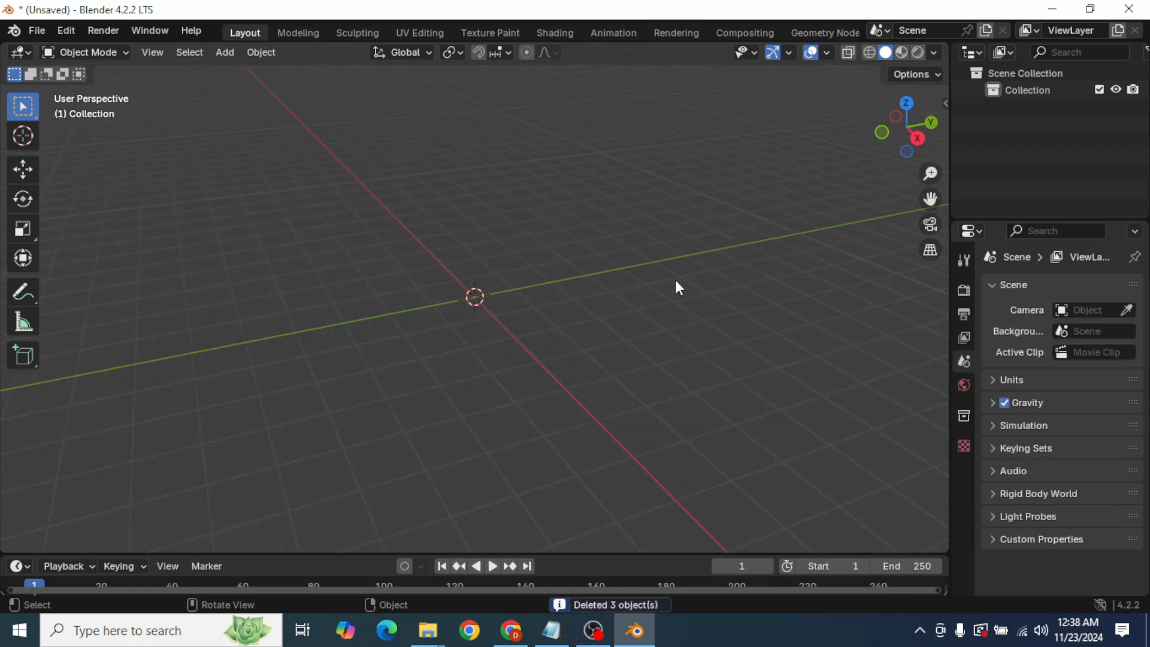
Add a text object at the origin of the empty scene.
{"action": "middle_click_drag", "start_coordinate": [606, 287], "coordinate": [595, 365]}
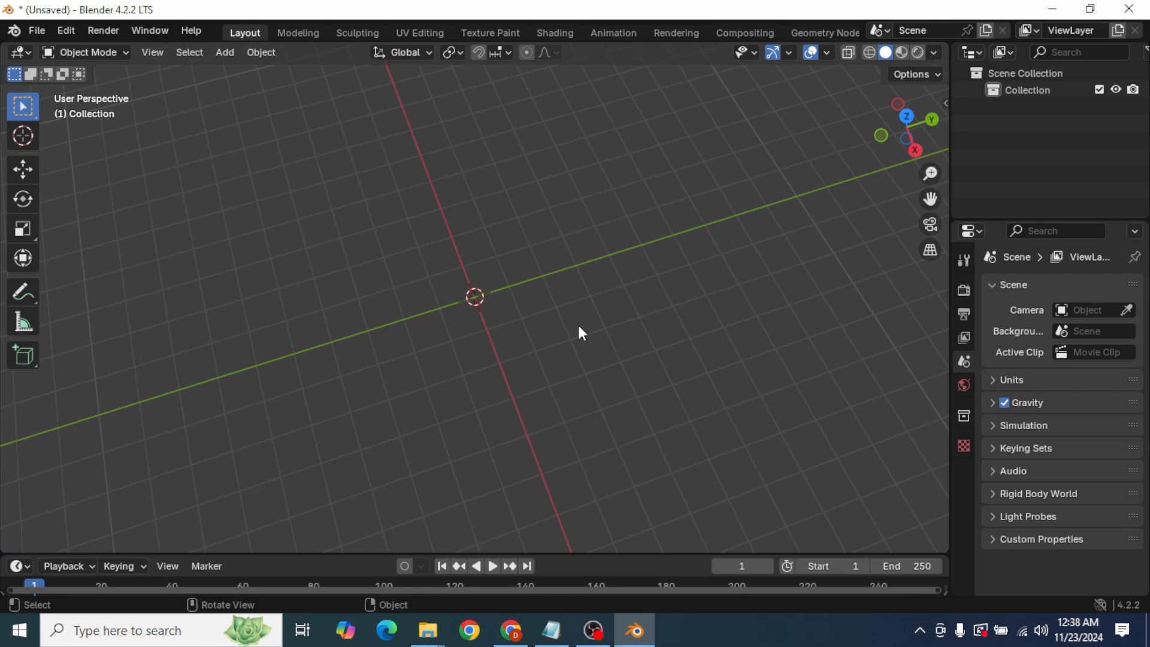
{"action": "key", "text": "shift"}
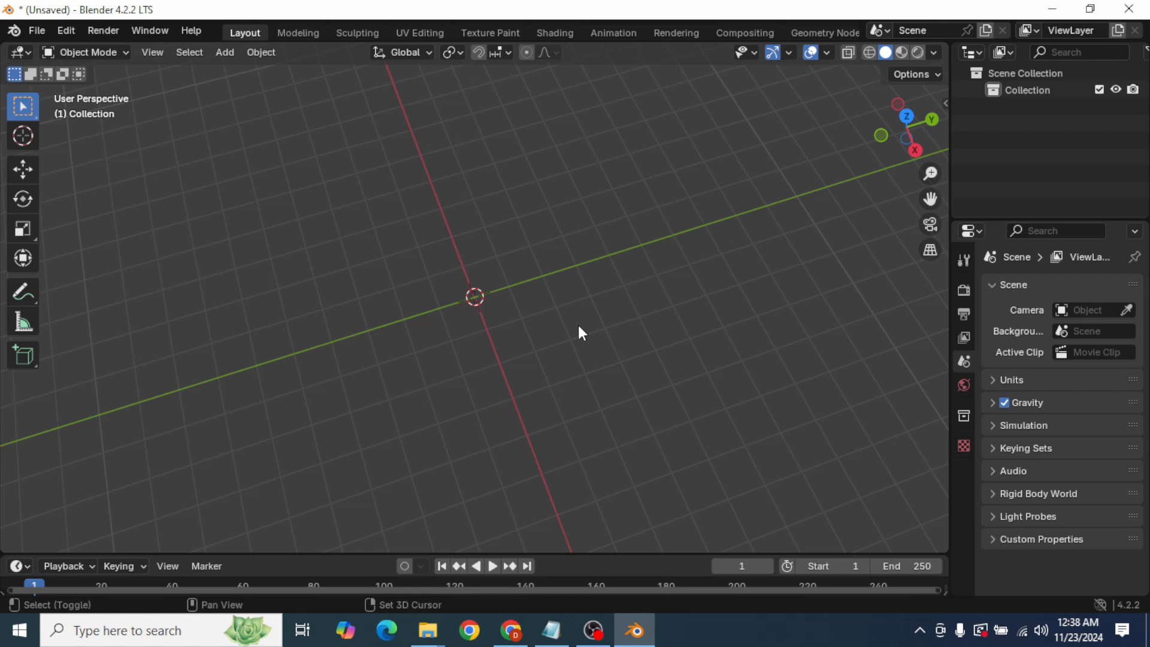
{"action": "key", "text": "shift+a"}
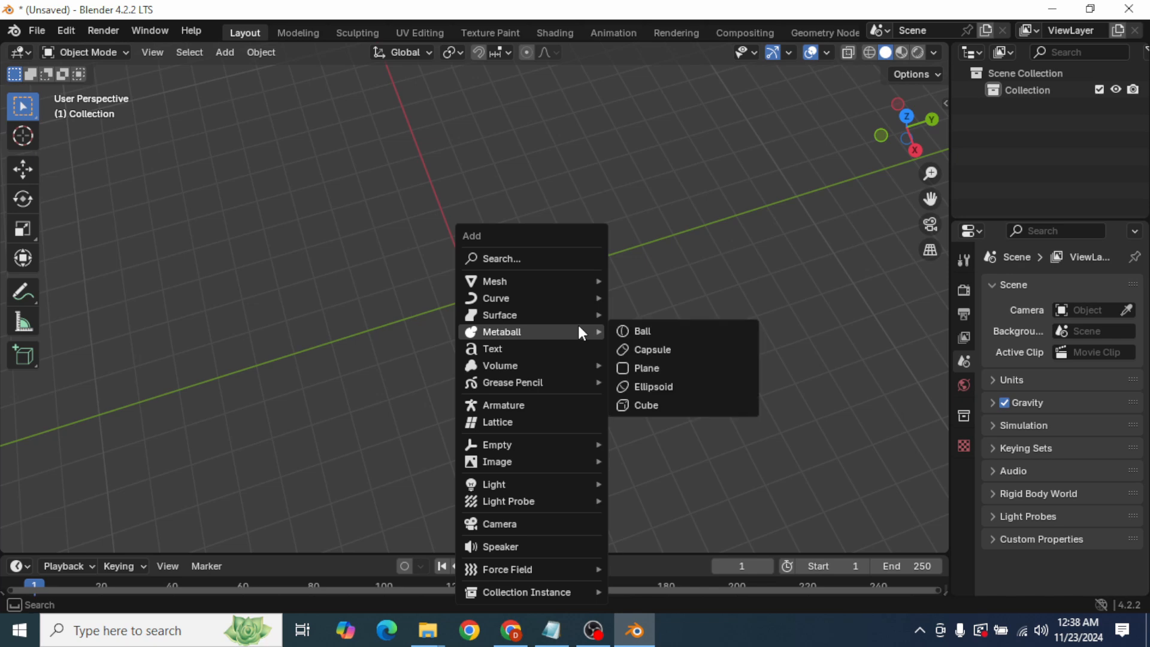
{"action": "left_click", "coordinate": [563, 348]}
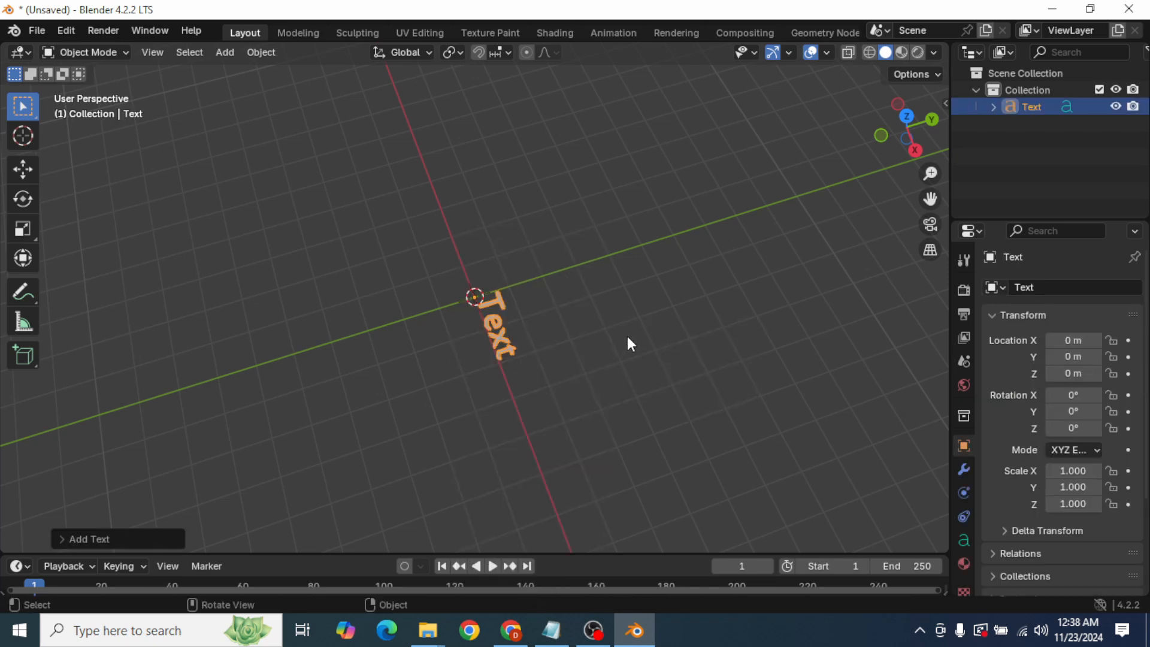
{"action": "middle_click_drag", "start_coordinate": [627, 336], "coordinate": [726, 282]}
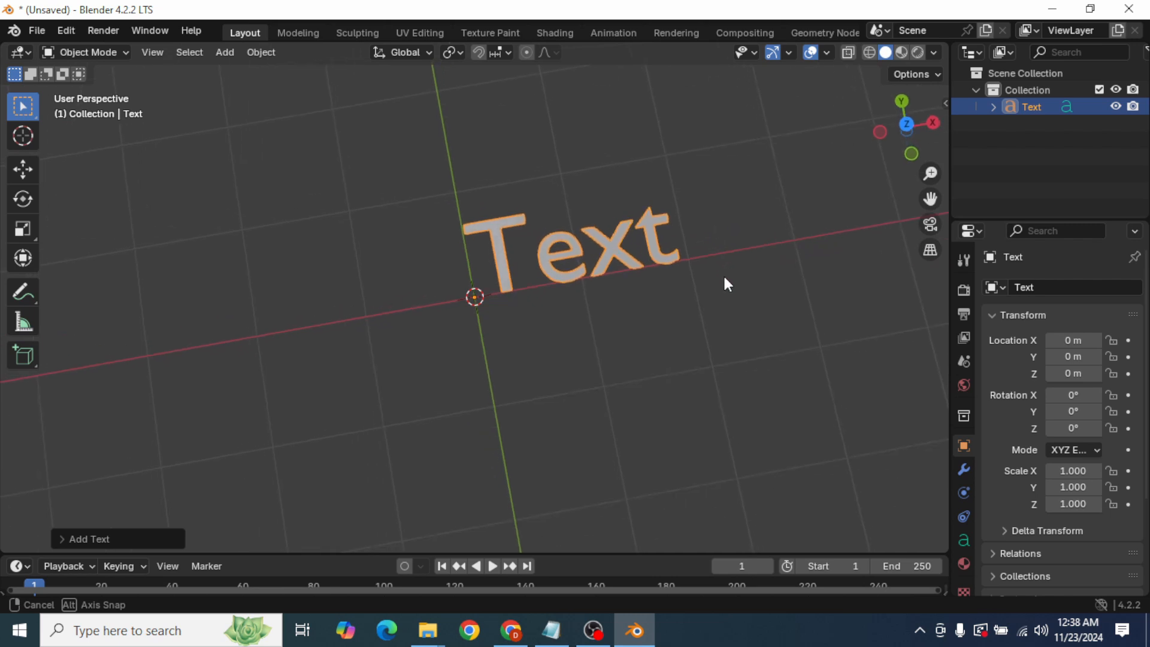
Enter Edit Mode on the text object and replace its default wording with the four-letter name in capitals.
{"action": "left_click", "coordinate": [120, 54]}
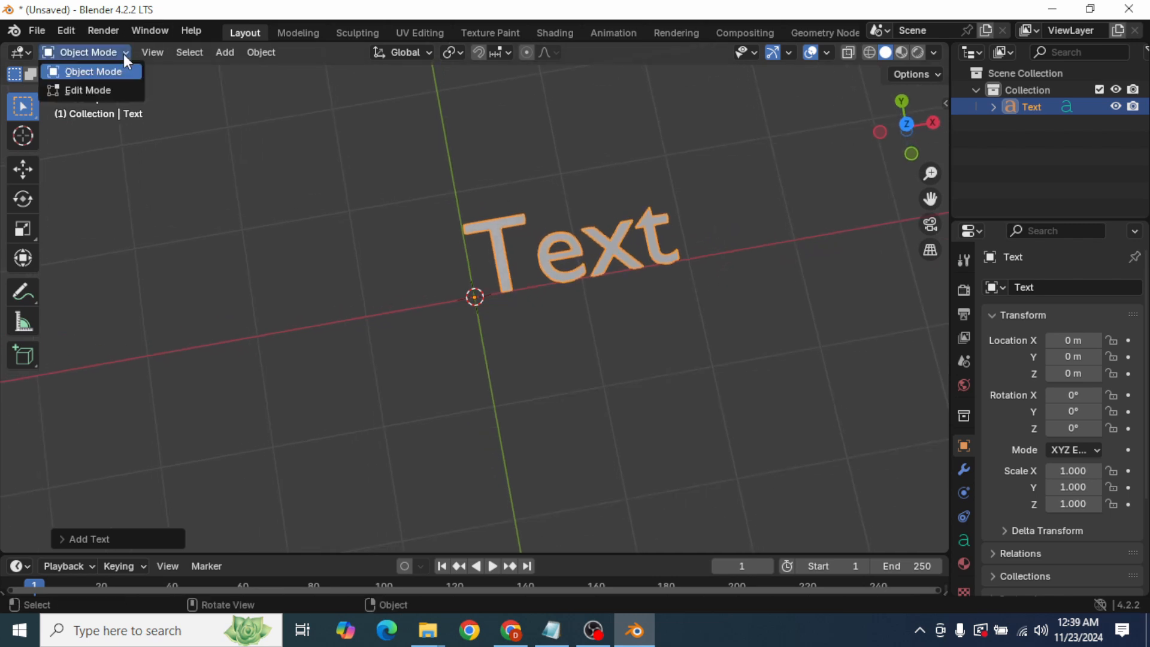
{"action": "left_click", "coordinate": [109, 91]}
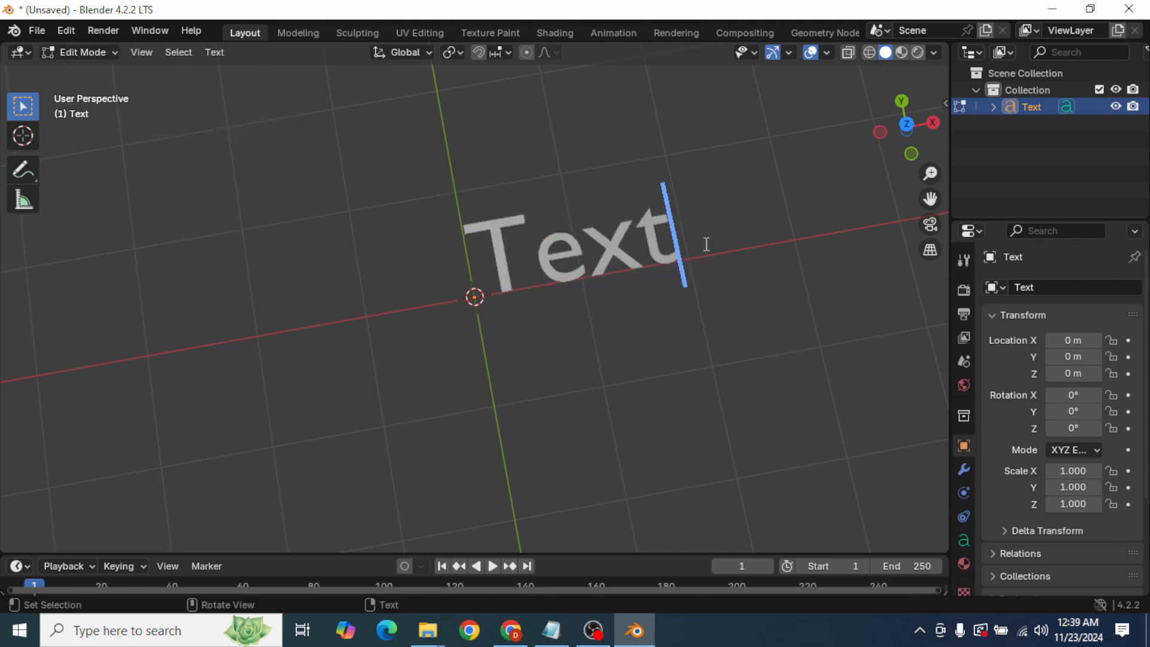
{"action": "middle_click_drag", "start_coordinate": [699, 238], "coordinate": [702, 268]}
{"action": "scroll", "coordinate": [702, 247], "scroll_direction": "down", "scroll_amount": 1}
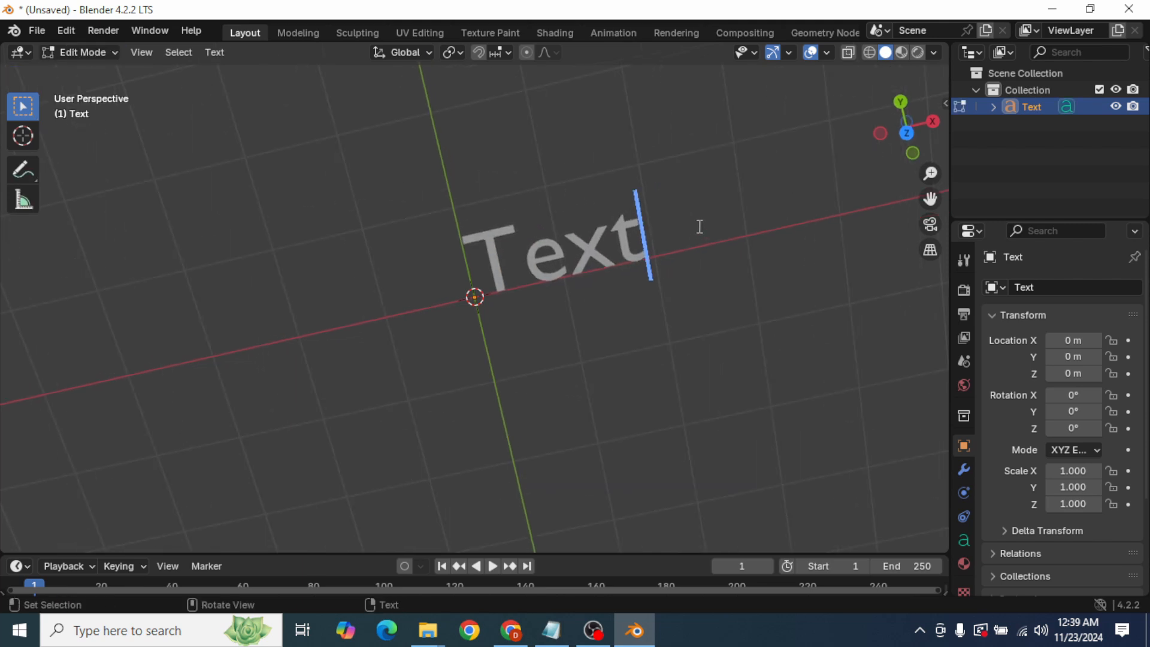
{"action": "key", "text": "BackSpace"}
{"action": "key", "text": "BackSpace"}
{"action": "key", "text": "BackSpace"}
{"action": "key", "text": "BackSpace"}
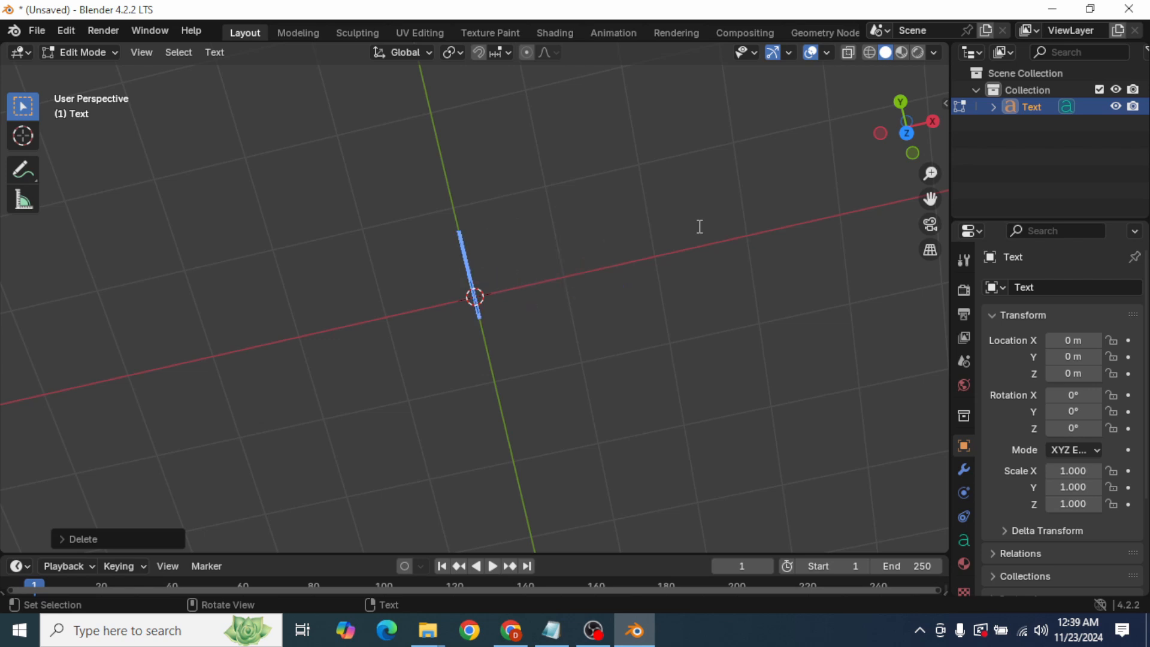
{"action": "key", "text": "shift"}
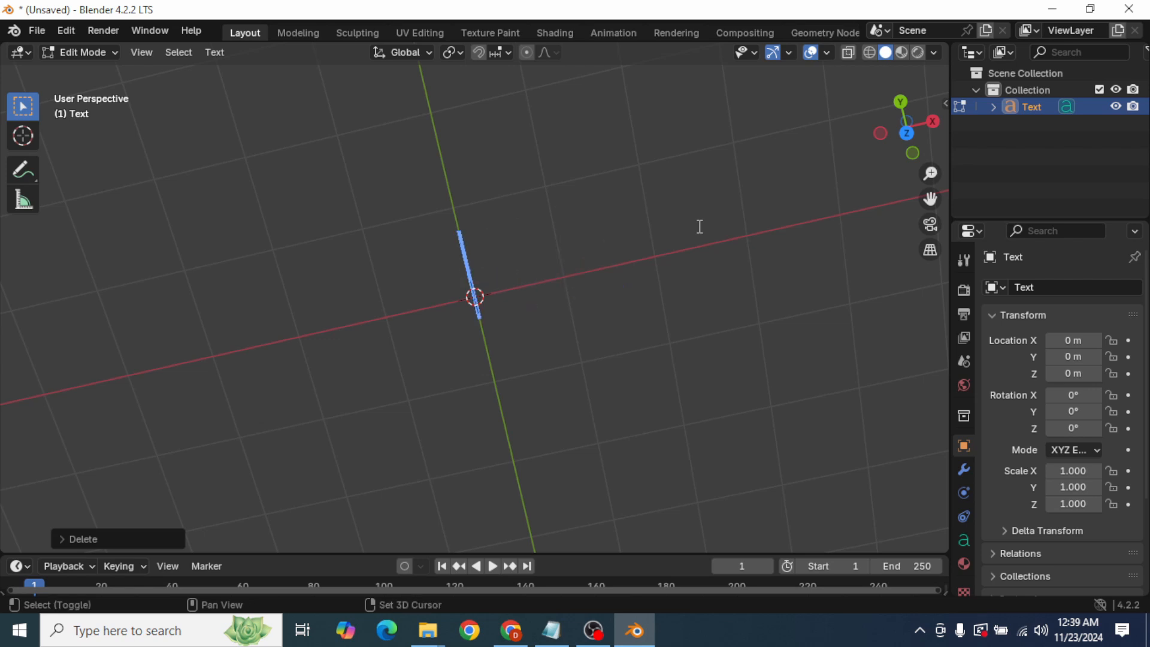
{"action": "type", "text": "SIVA"}
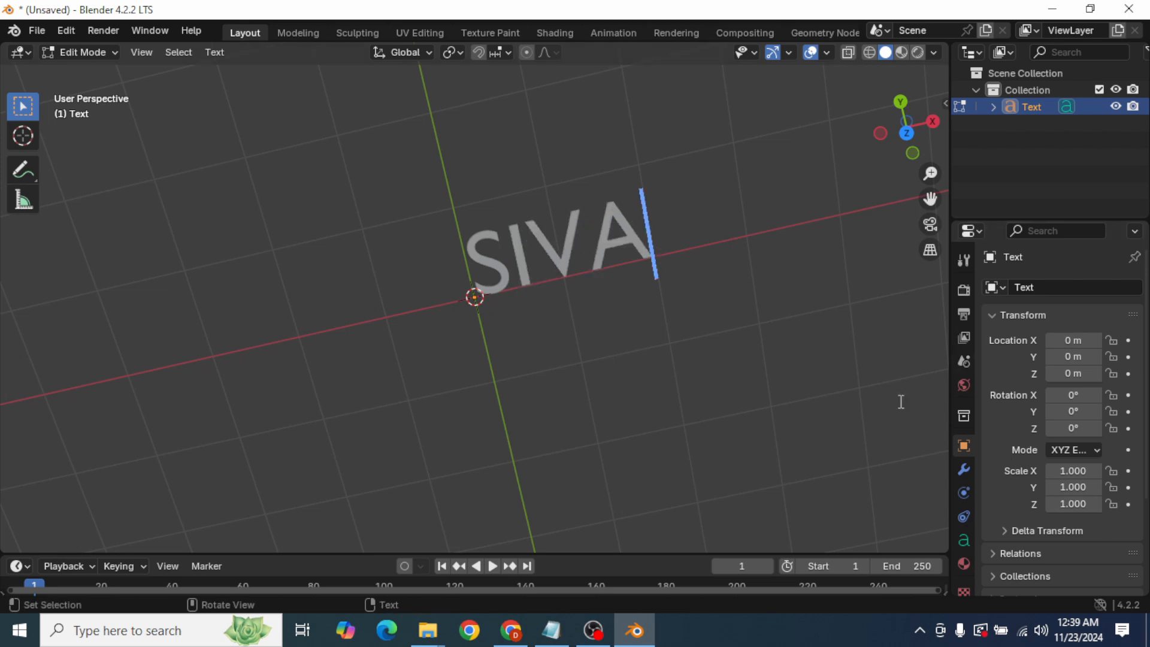
{"action": "middle_click_drag", "start_coordinate": [742, 254], "coordinate": [688, 257]}
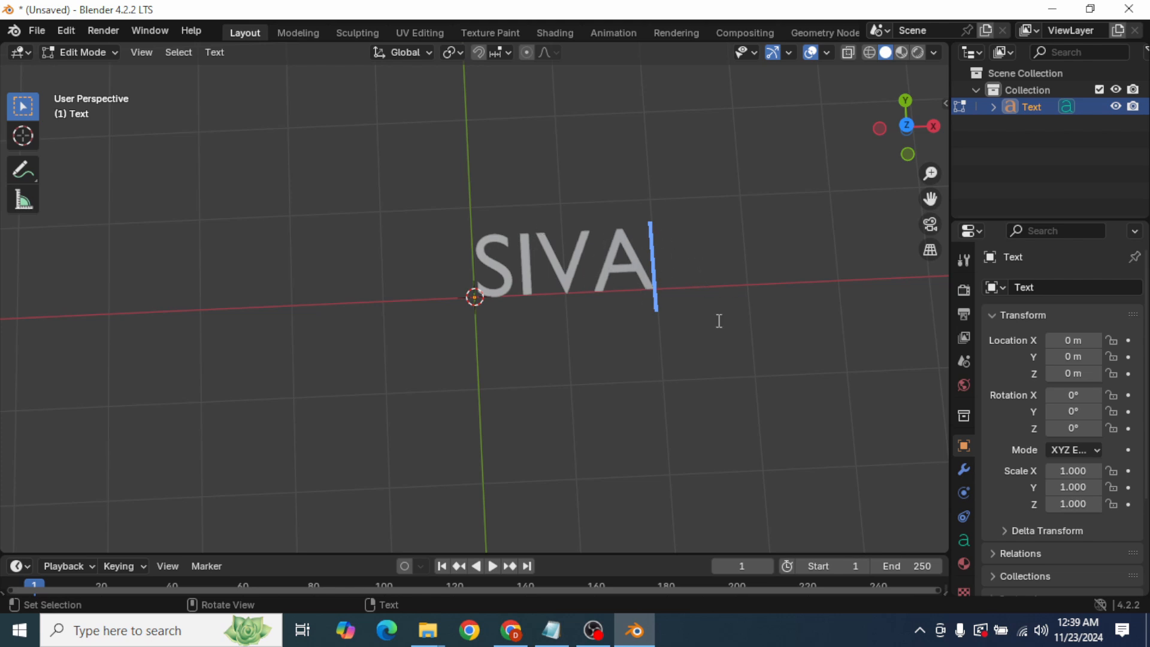
Load Arial Bold from the Windows fonts folder as the text object's regular font.
{"action": "left_click", "coordinate": [965, 541]}
{"action": "scroll", "coordinate": [1079, 422], "scroll_direction": "down", "scroll_amount": 3}
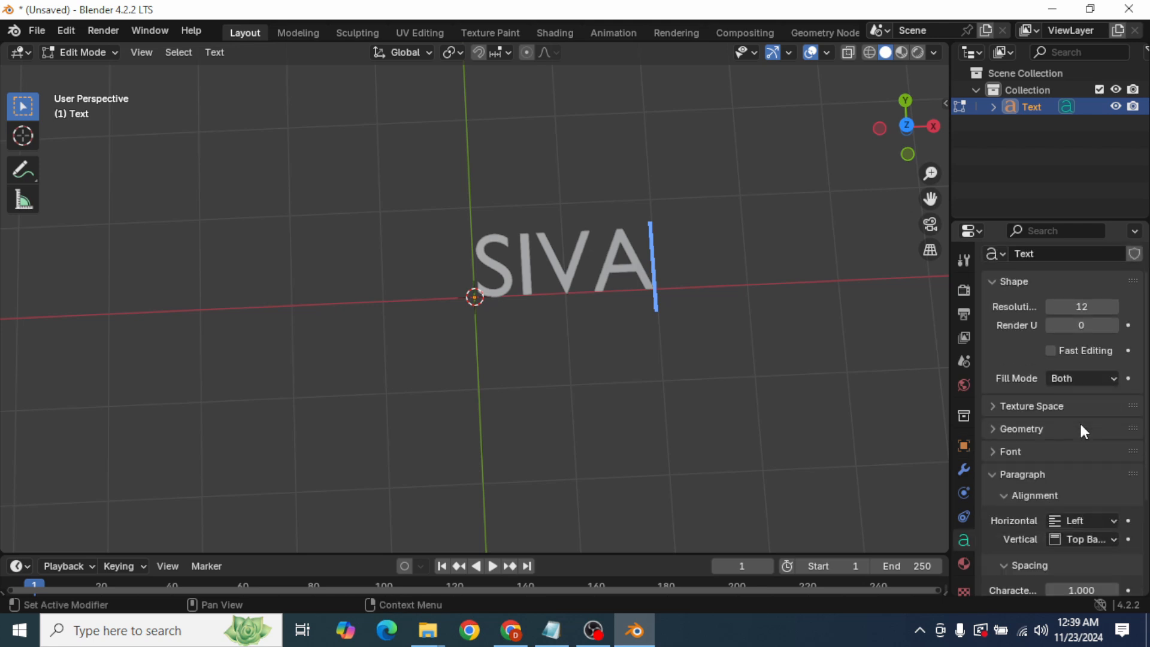
{"action": "left_click", "coordinate": [1003, 418]}
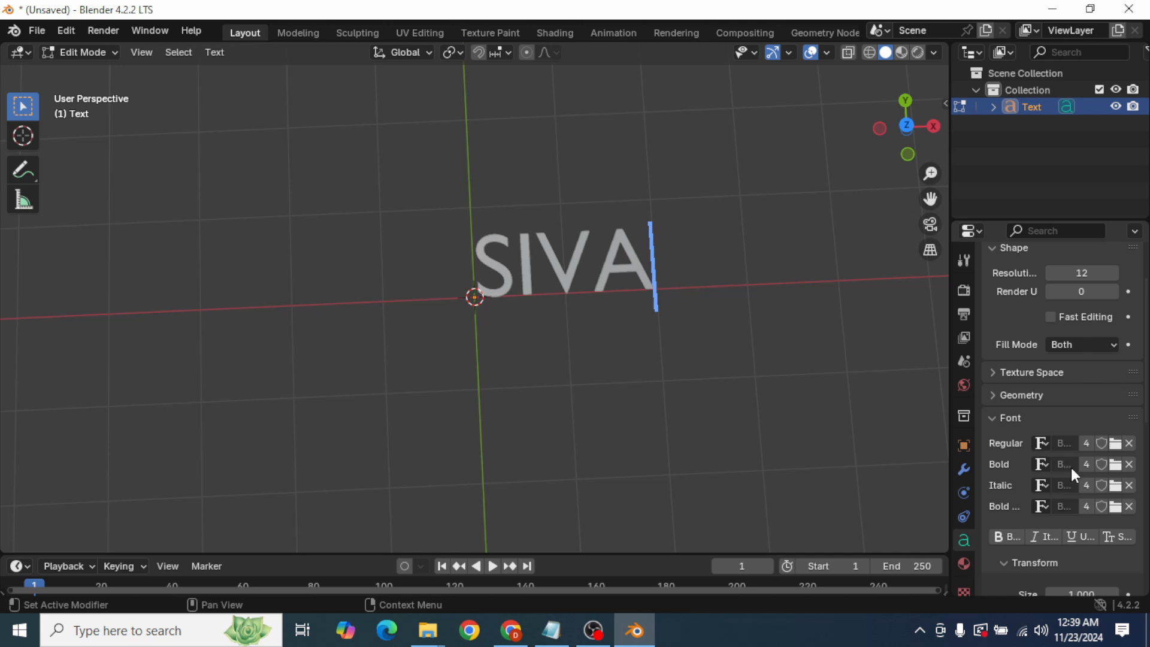
{"action": "scroll", "coordinate": [1073, 464], "scroll_direction": "down", "scroll_amount": 2}
{"action": "left_click", "coordinate": [1115, 411]}
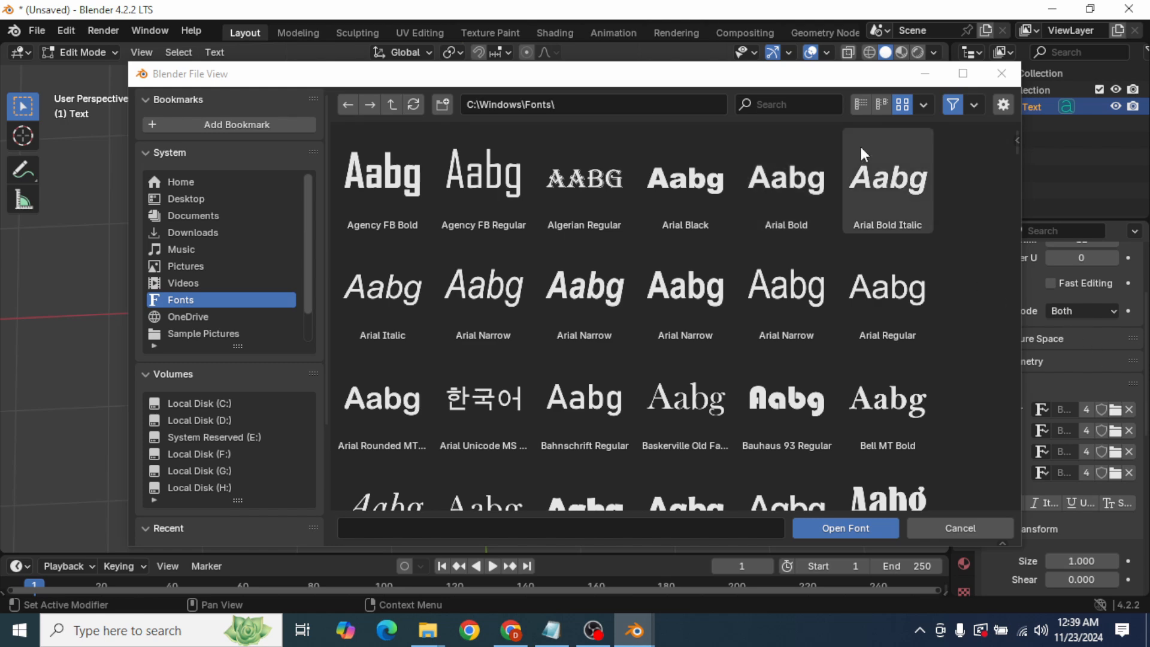
{"action": "left_click_drag", "start_coordinate": [818, 78], "coordinate": [783, 96]}
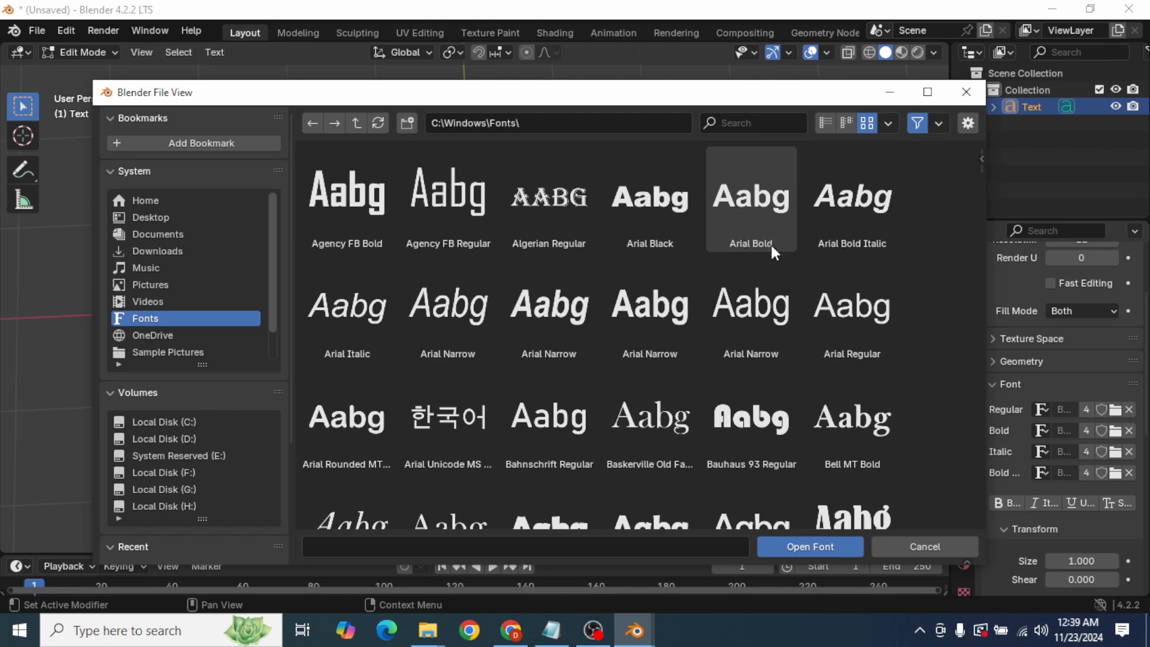
{"action": "double_click", "coordinate": [759, 217]}
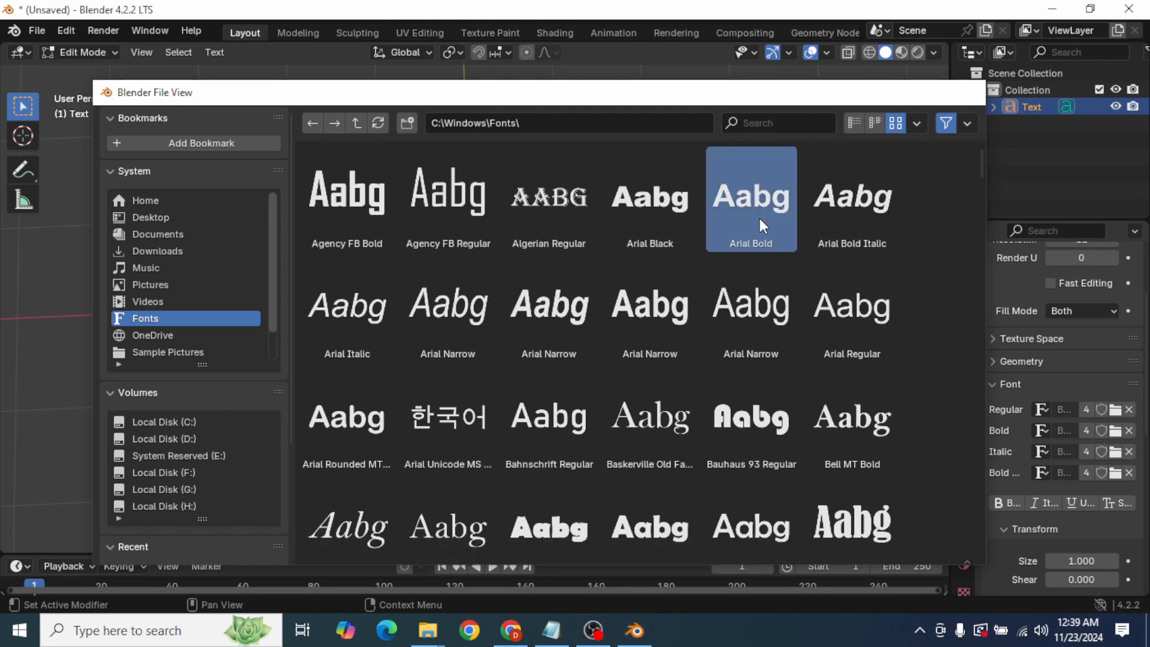
{"action": "middle_click_drag", "start_coordinate": [536, 255], "coordinate": [559, 315]}
{"action": "middle_click_drag", "start_coordinate": [599, 274], "coordinate": [617, 246]}
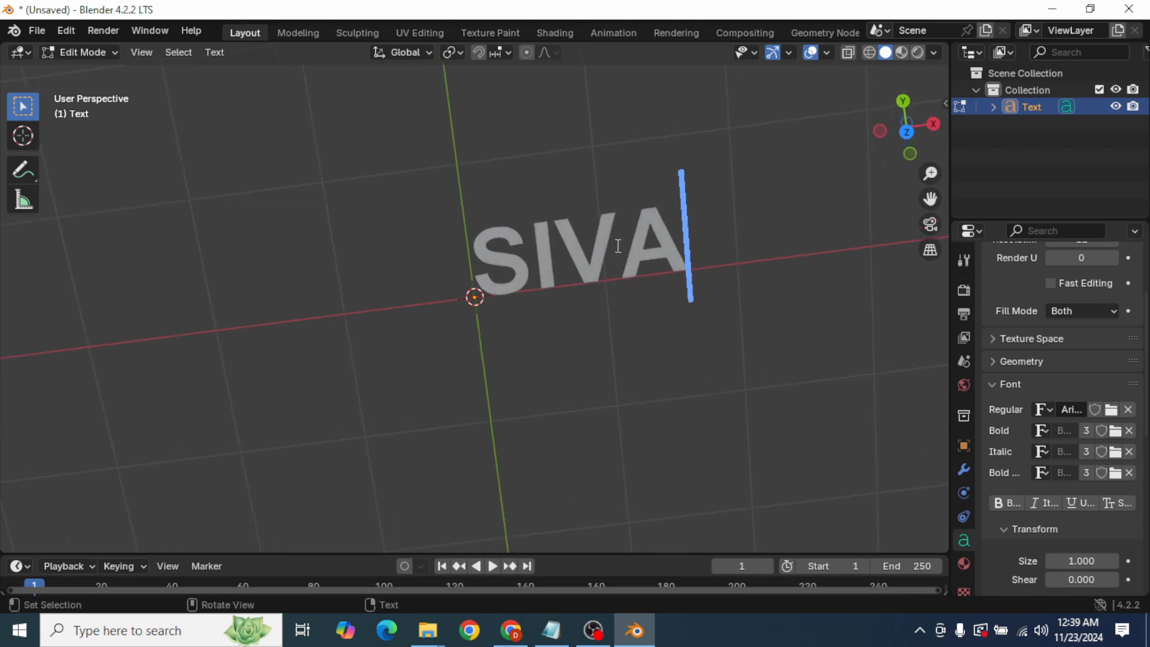
Widen the properties area and set the text's character spacing to 1.300.
{"action": "scroll", "coordinate": [1030, 443], "scroll_direction": "down", "scroll_amount": 5}
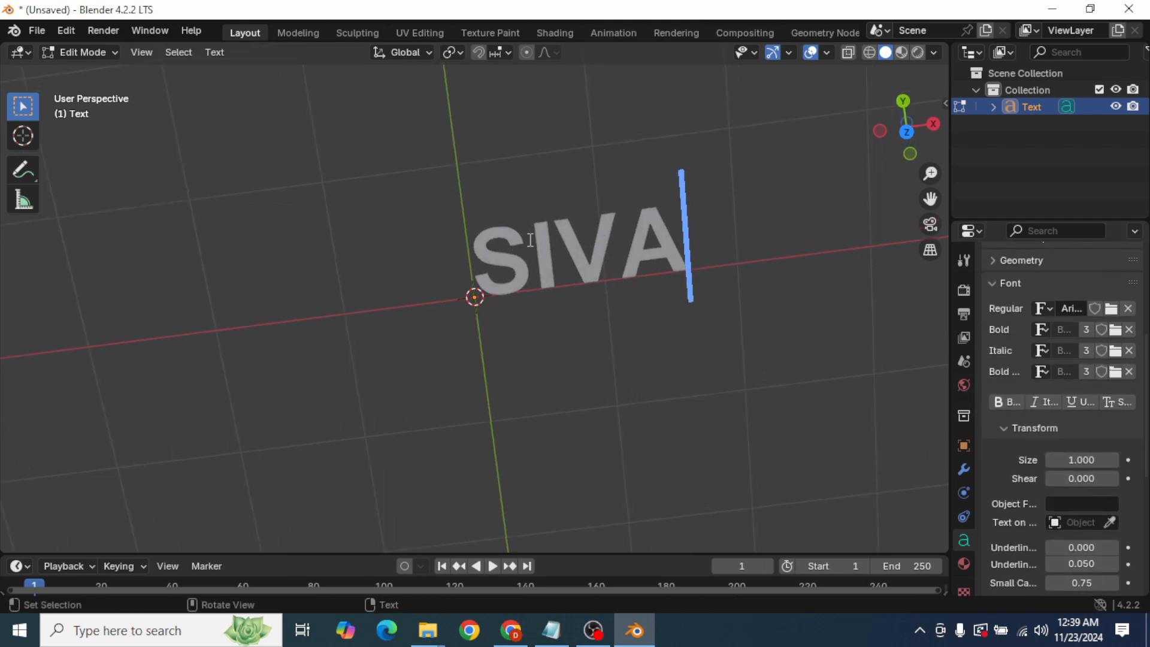
{"action": "scroll", "coordinate": [519, 237], "scroll_direction": "up", "scroll_amount": 3}
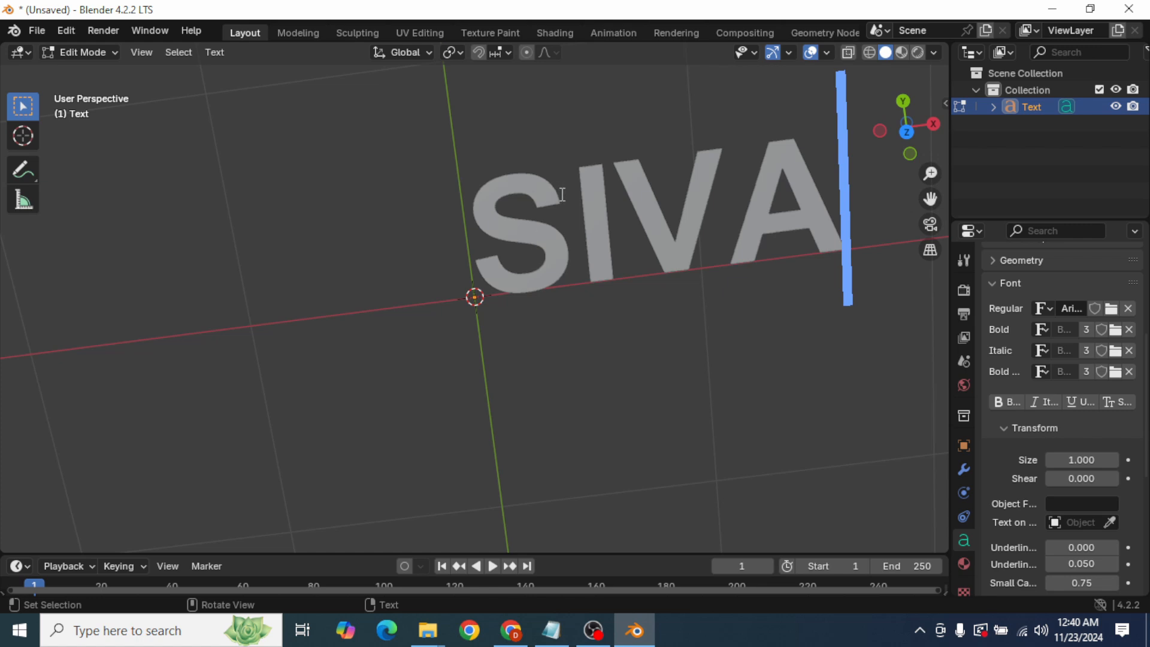
{"action": "middle_click_drag", "start_coordinate": [533, 190], "coordinate": [542, 290]}
{"action": "middle_click_drag", "start_coordinate": [577, 228], "coordinate": [598, 202]}
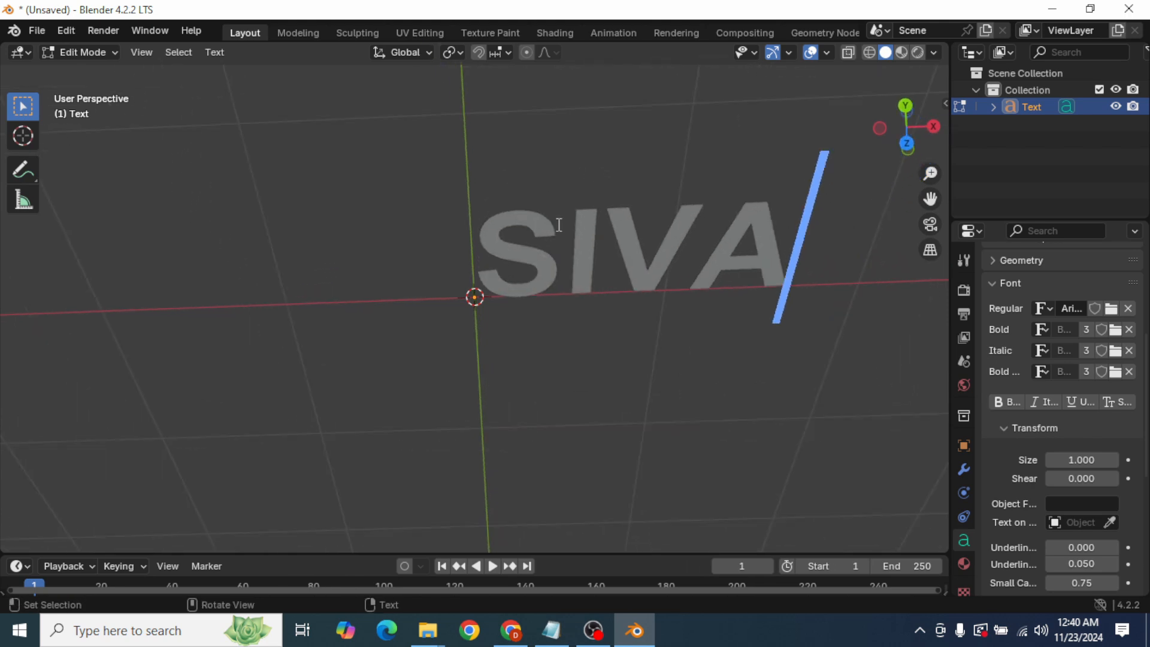
{"action": "middle_click_drag", "start_coordinate": [738, 297], "coordinate": [708, 252]}
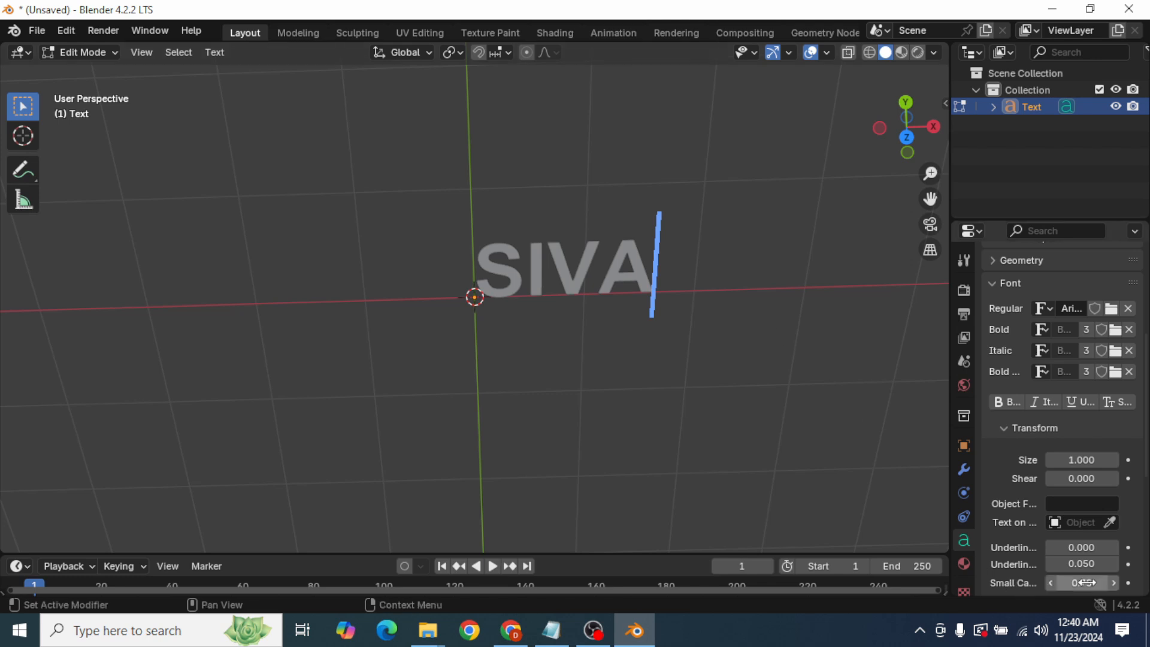
{"action": "scroll", "coordinate": [1091, 533], "scroll_direction": "down", "scroll_amount": 1}
{"action": "scroll", "coordinate": [1079, 514], "scroll_direction": "down", "scroll_amount": 7}
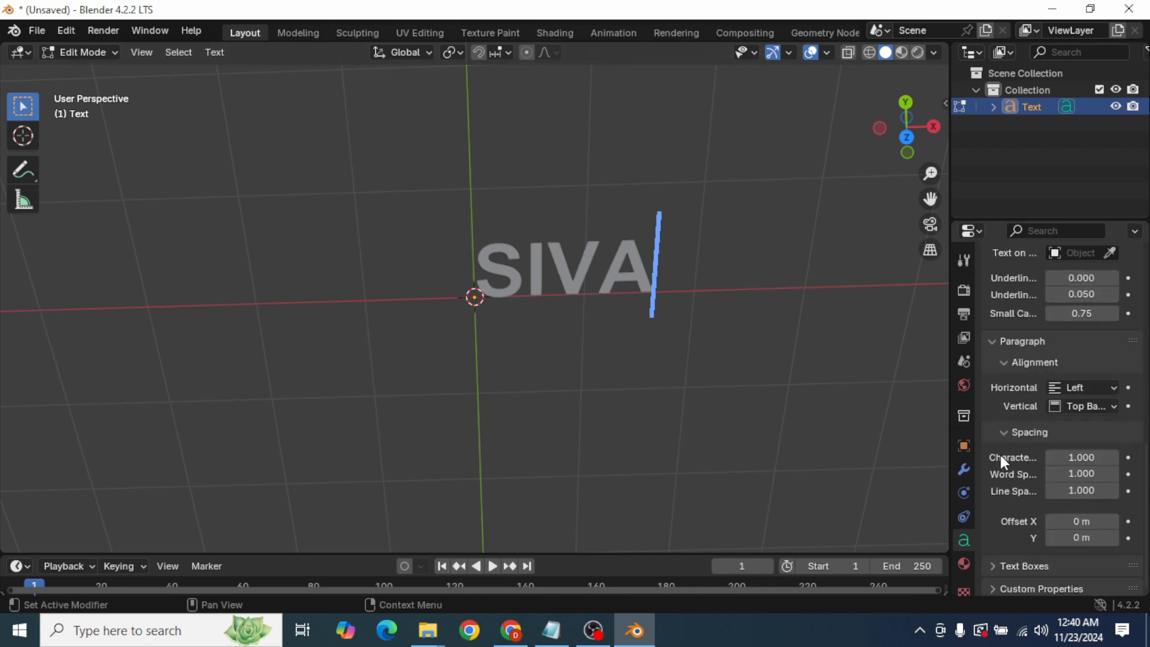
{"action": "left_click_drag", "start_coordinate": [948, 466], "coordinate": [863, 473]}
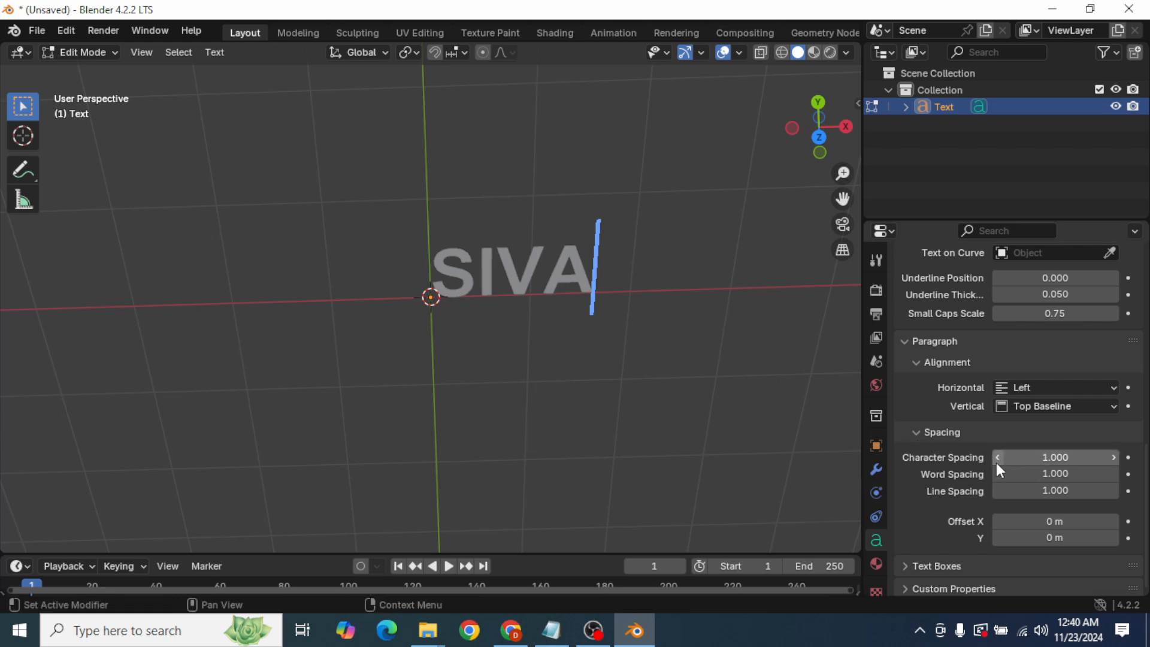
{"action": "left_click", "coordinate": [1113, 457]}
{"action": "left_click", "coordinate": [1112, 457]}
{"action": "left_click", "coordinate": [1113, 457]}
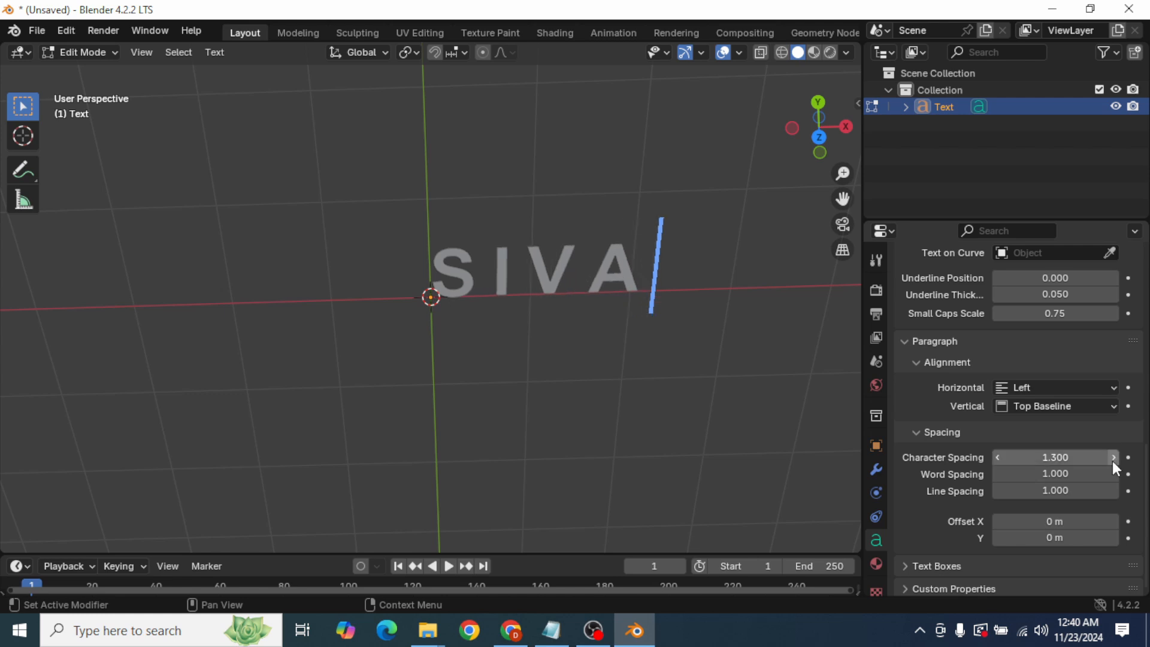
Increase the text's font size to 1.420.
{"action": "scroll", "coordinate": [1078, 479], "scroll_direction": "up", "scroll_amount": 2}
{"action": "scroll", "coordinate": [1078, 486], "scroll_direction": "up", "scroll_amount": 10}
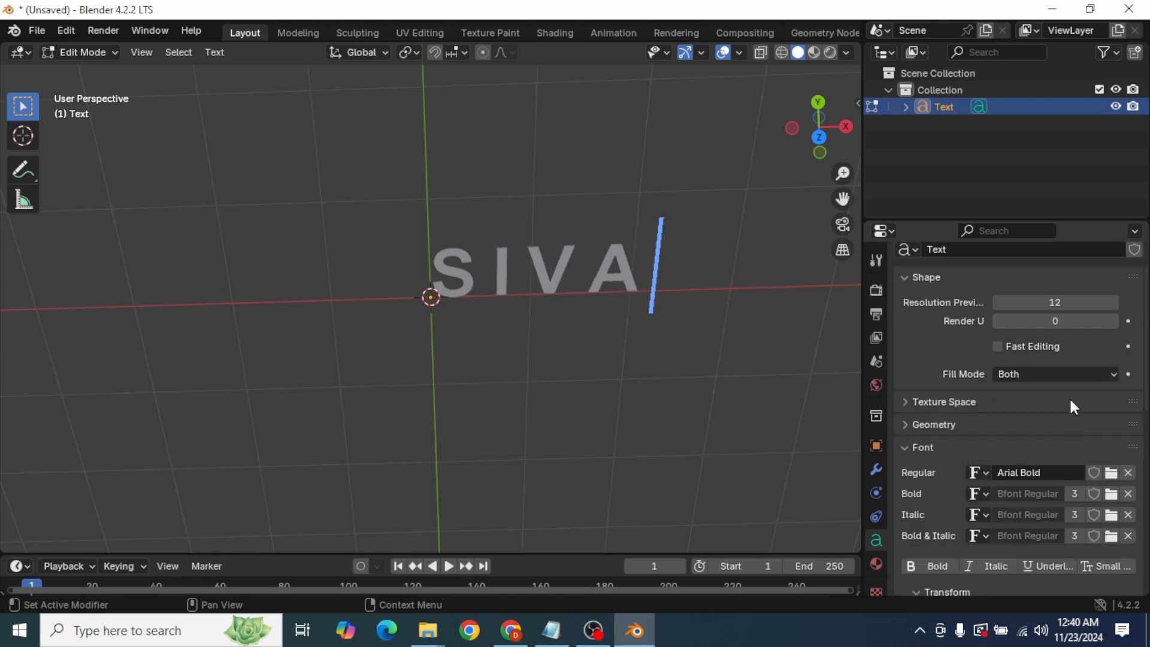
{"action": "scroll", "coordinate": [1069, 397], "scroll_direction": "up", "scroll_amount": 1}
{"action": "scroll", "coordinate": [1077, 432], "scroll_direction": "down", "scroll_amount": 8}
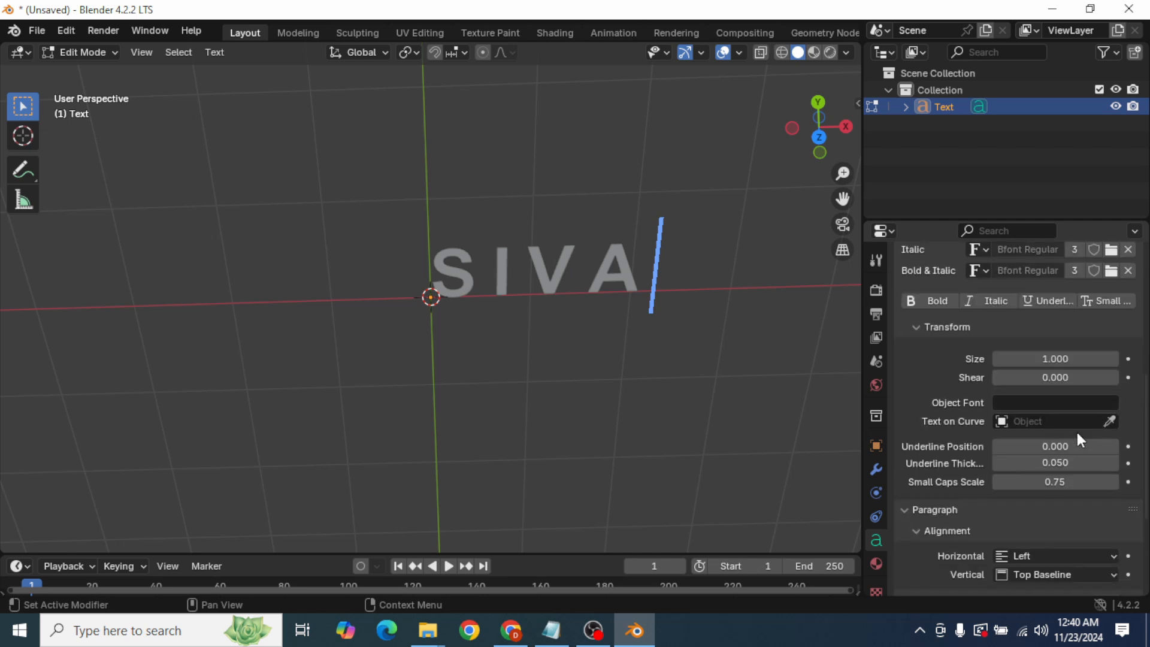
{"action": "scroll", "coordinate": [1076, 429], "scroll_direction": "down", "scroll_amount": 2}
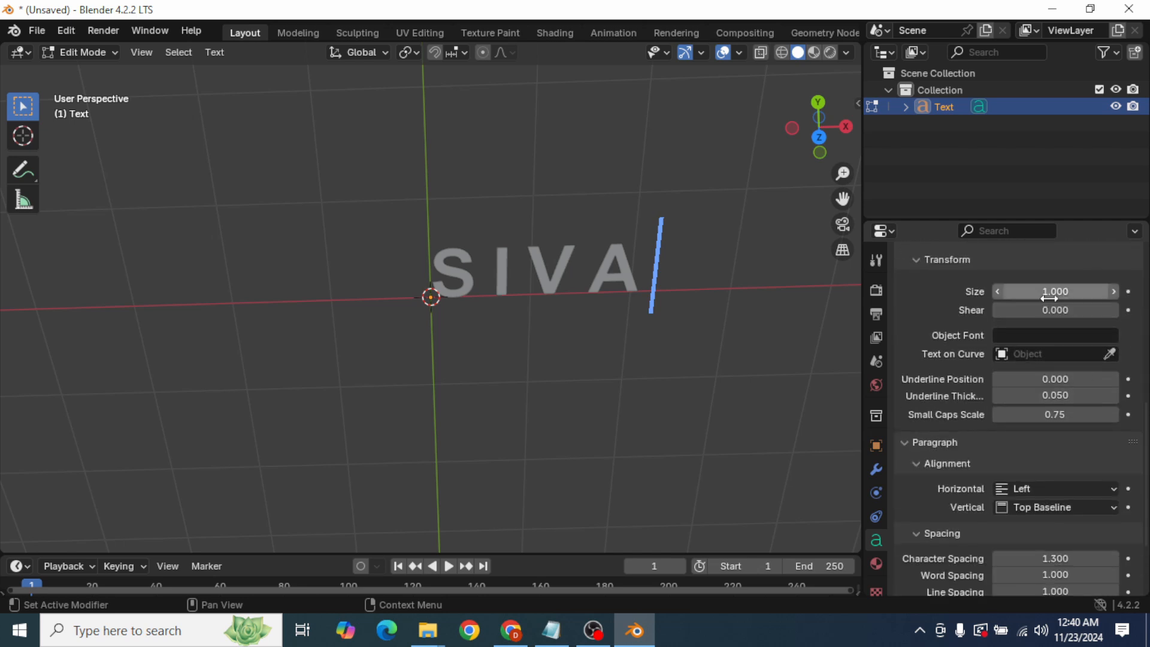
{"action": "left_click_drag", "start_coordinate": [1050, 298], "coordinate": [1109, 298]}
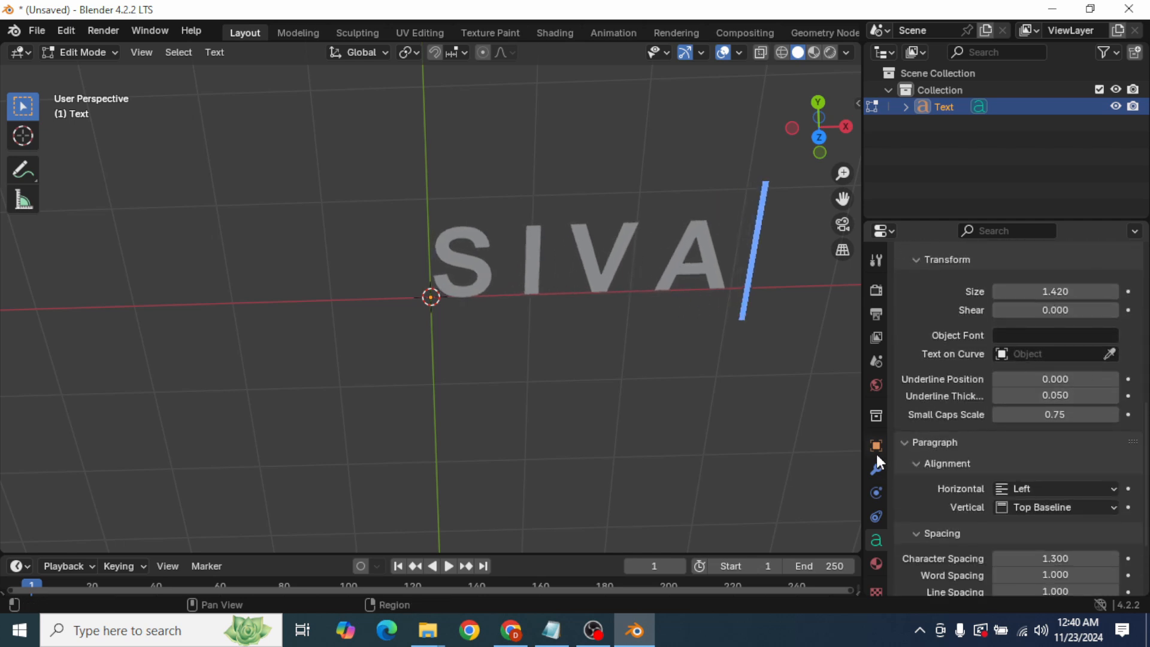
{"action": "scroll", "coordinate": [1057, 431], "scroll_direction": "down", "scroll_amount": 3}
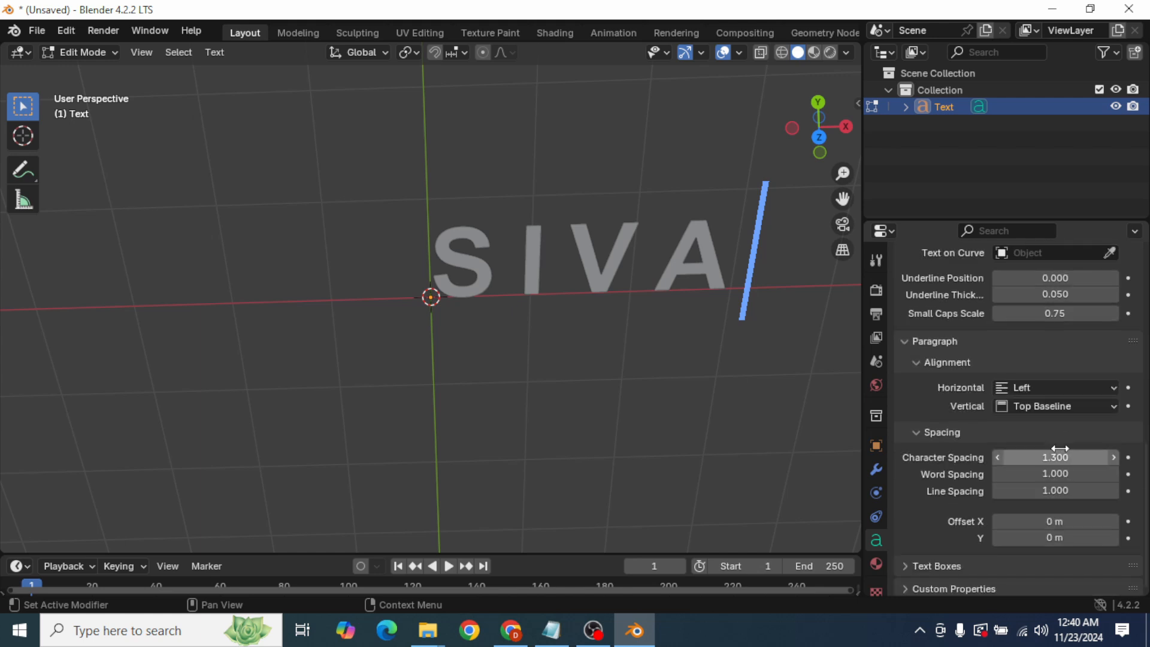
Expand the text's geometry settings and set its extrusion to 0.07 m.
{"action": "scroll", "coordinate": [1059, 447], "scroll_direction": "up", "scroll_amount": 12}
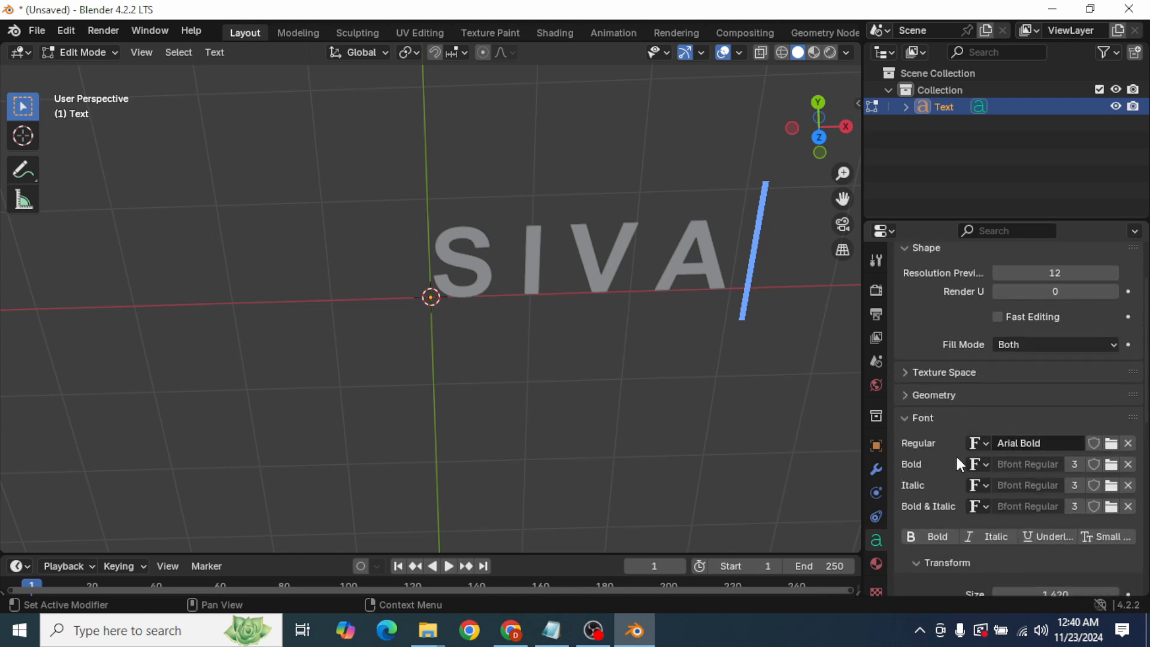
{"action": "left_click", "coordinate": [906, 395]}
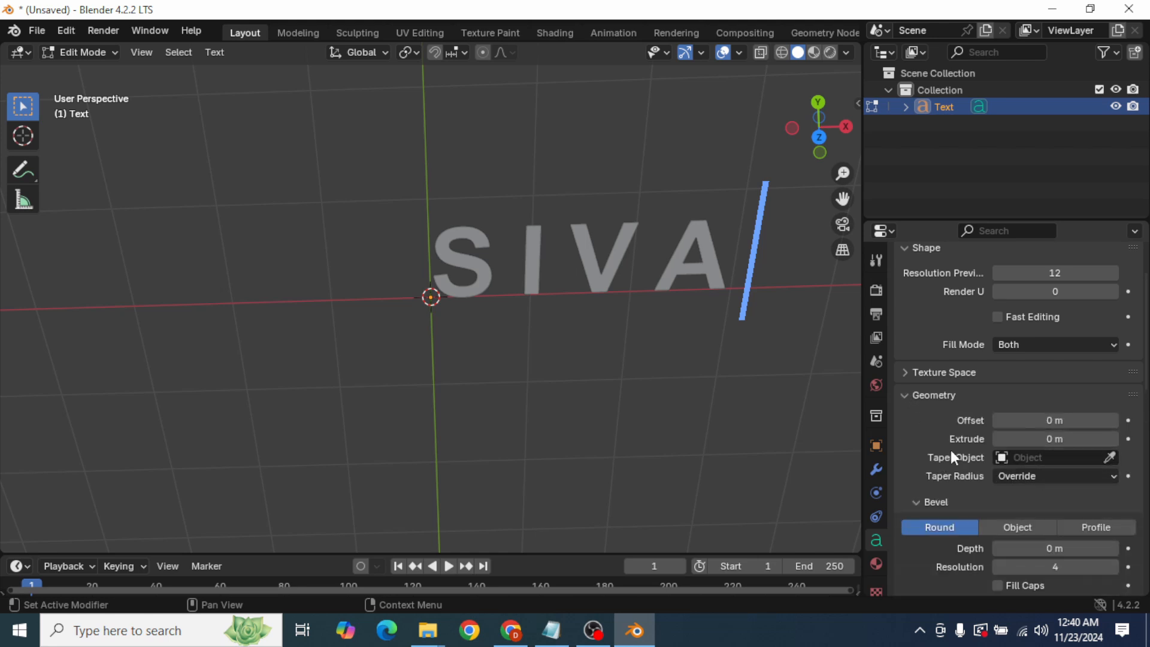
{"action": "middle_click_drag", "start_coordinate": [689, 361], "coordinate": [673, 405]}
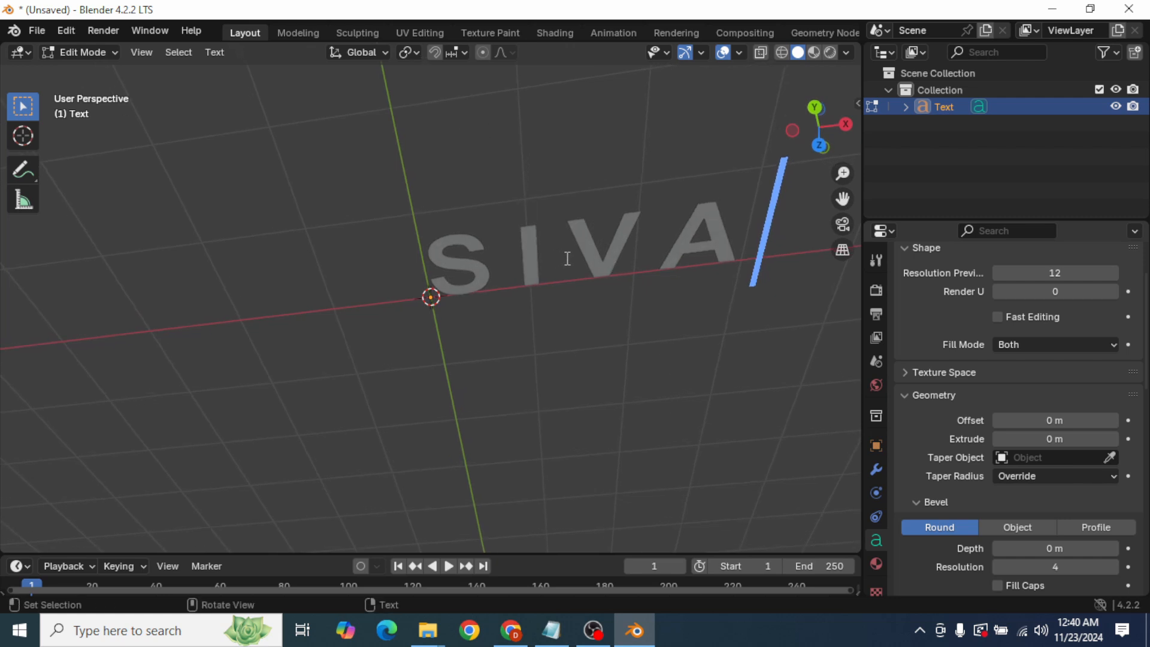
{"action": "mouse_move", "coordinate": [570, 250]}
{"action": "middle_mouse_down"}
{"action": "mouse_move", "coordinate": [581, 282]}
{"action": "mouse_move", "coordinate": [576, 240]}
{"action": "middle_mouse_up"}
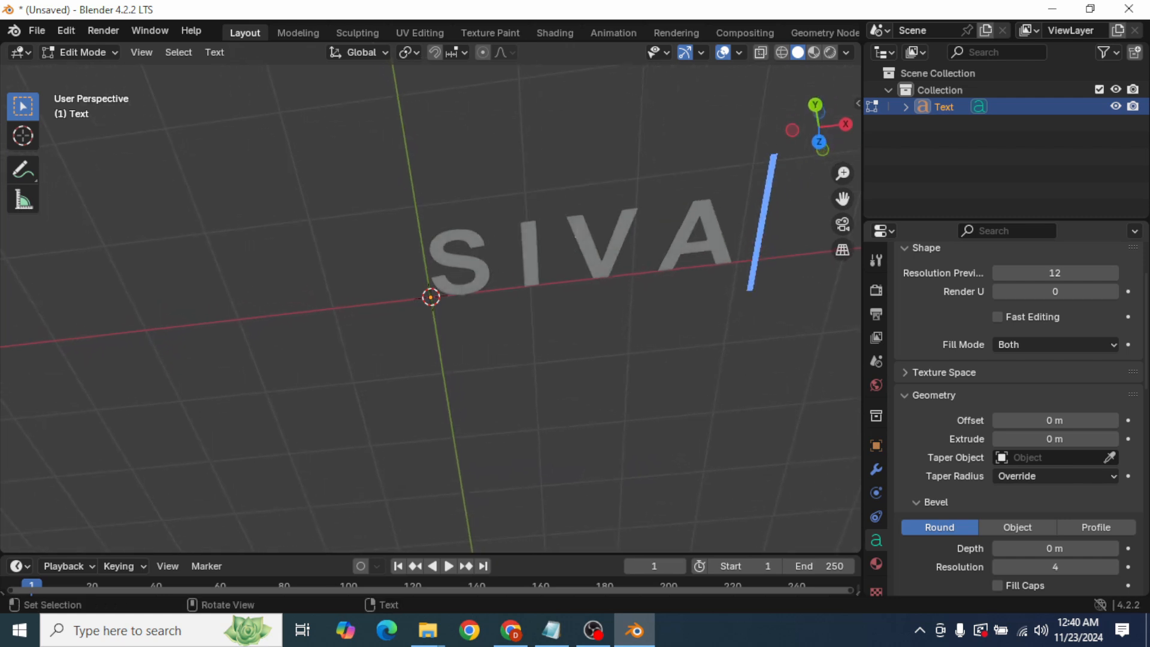
{"action": "mouse_move", "coordinate": [641, 216]}
{"action": "middle_mouse_down"}
{"action": "mouse_move", "coordinate": [649, 250]}
{"action": "mouse_move", "coordinate": [652, 159]}
{"action": "mouse_move", "coordinate": [657, 210]}
{"action": "middle_mouse_up"}
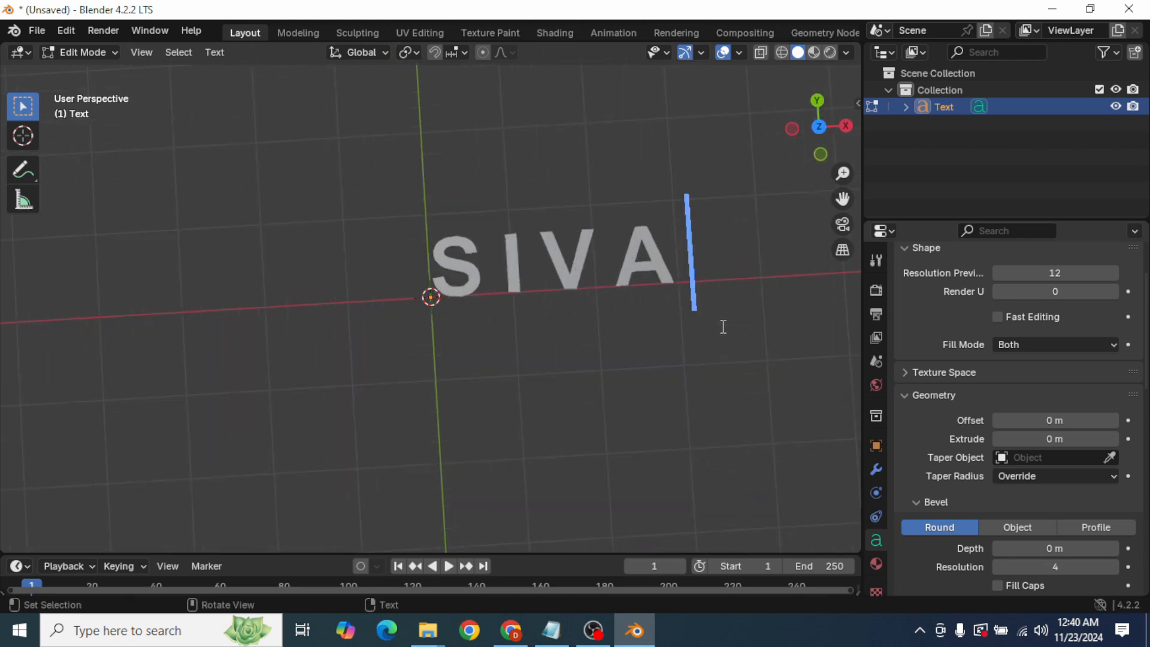
{"action": "middle_click_drag", "start_coordinate": [721, 326], "coordinate": [713, 393]}
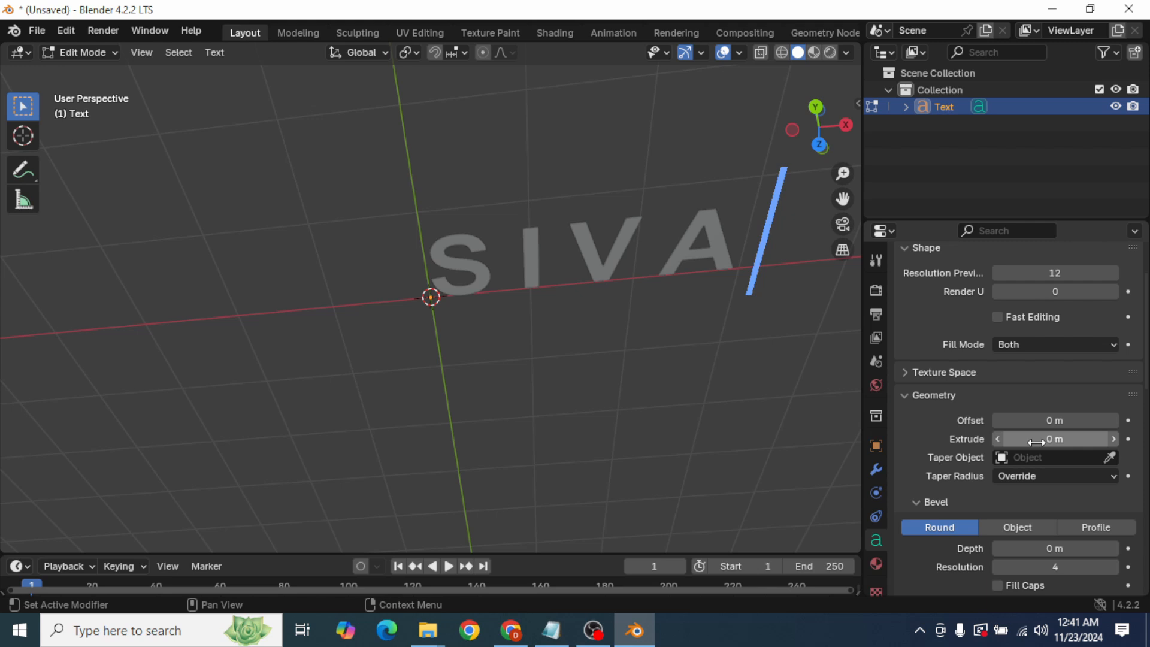
{"action": "mouse_move", "coordinate": [1028, 445]}
{"action": "left_mouse_down"}
{"action": "mouse_move", "coordinate": [1120, 444]}
{"action": "mouse_move", "coordinate": [1018, 444]}
{"action": "mouse_move", "coordinate": [1060, 445]}
{"action": "mouse_move", "coordinate": [1040, 444]}
{"action": "left_mouse_up"}
{"action": "middle_click_drag", "start_coordinate": [660, 318], "coordinate": [685, 303]}
Return the text object to Object Mode and switch to the Sculpting workspace.
{"action": "left_click", "coordinate": [88, 59]}
{"action": "left_click", "coordinate": [91, 70]}
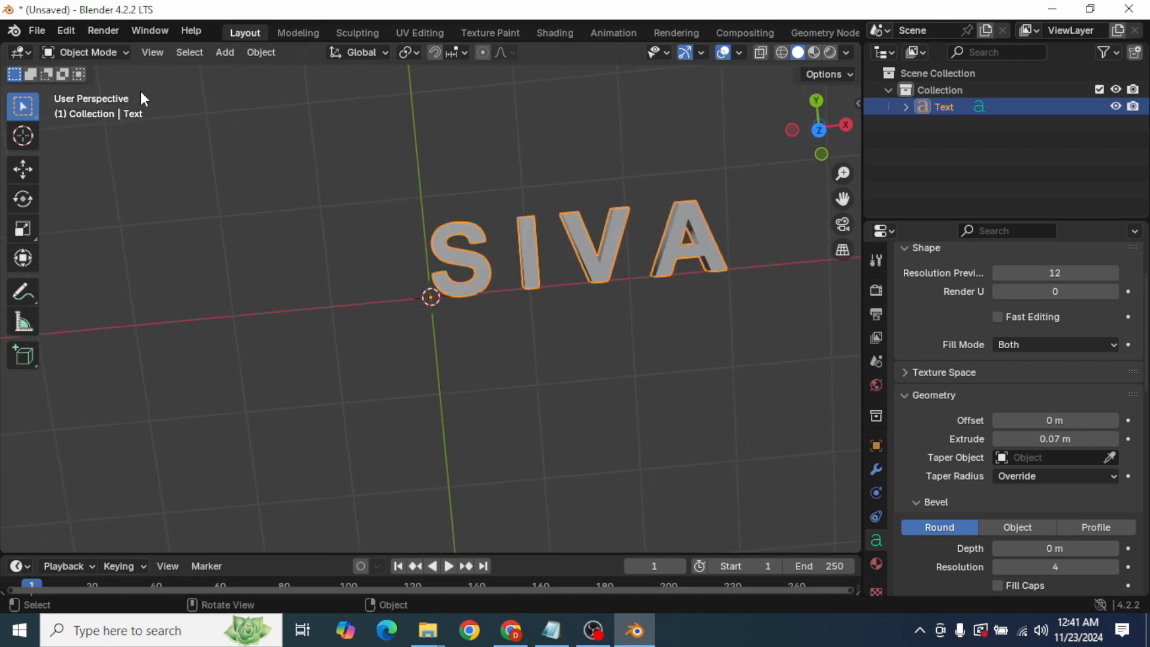
{"action": "middle_click_drag", "start_coordinate": [589, 331], "coordinate": [611, 348]}
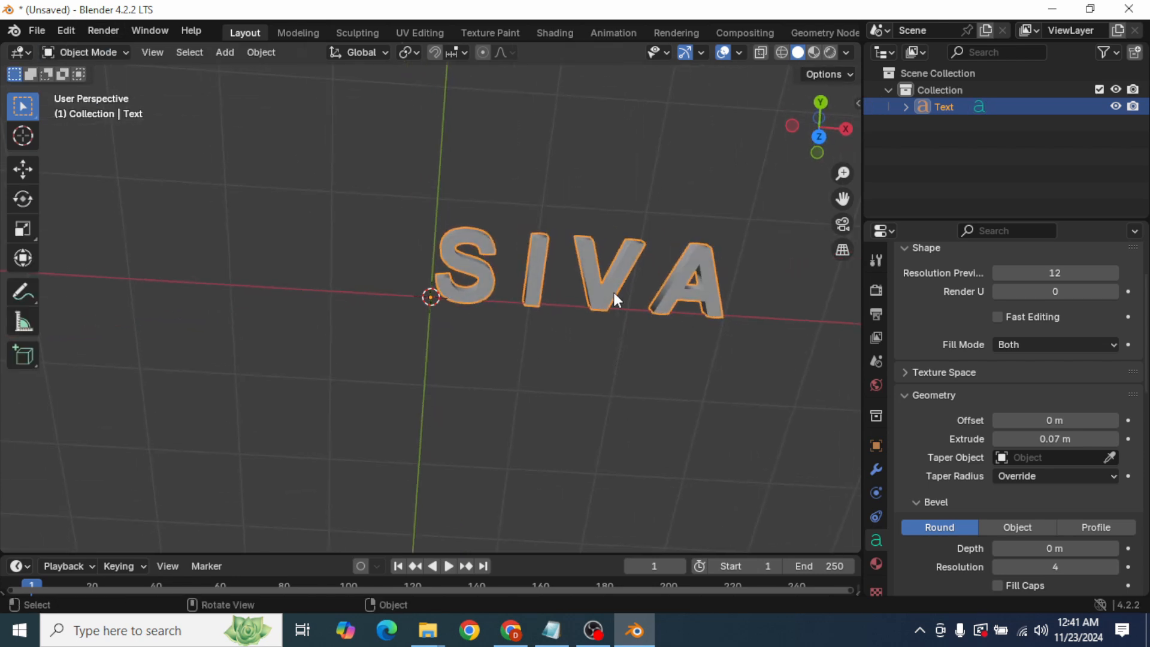
{"action": "left_click", "coordinate": [352, 31]}
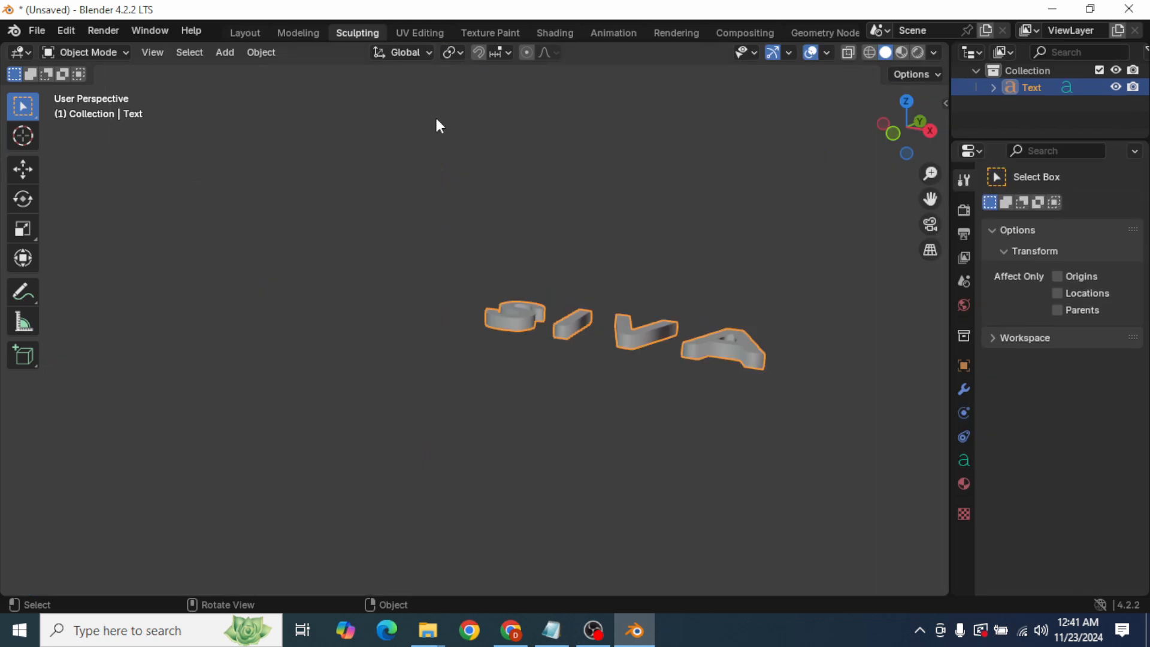
{"action": "middle_click_drag", "start_coordinate": [543, 351], "coordinate": [605, 444]}
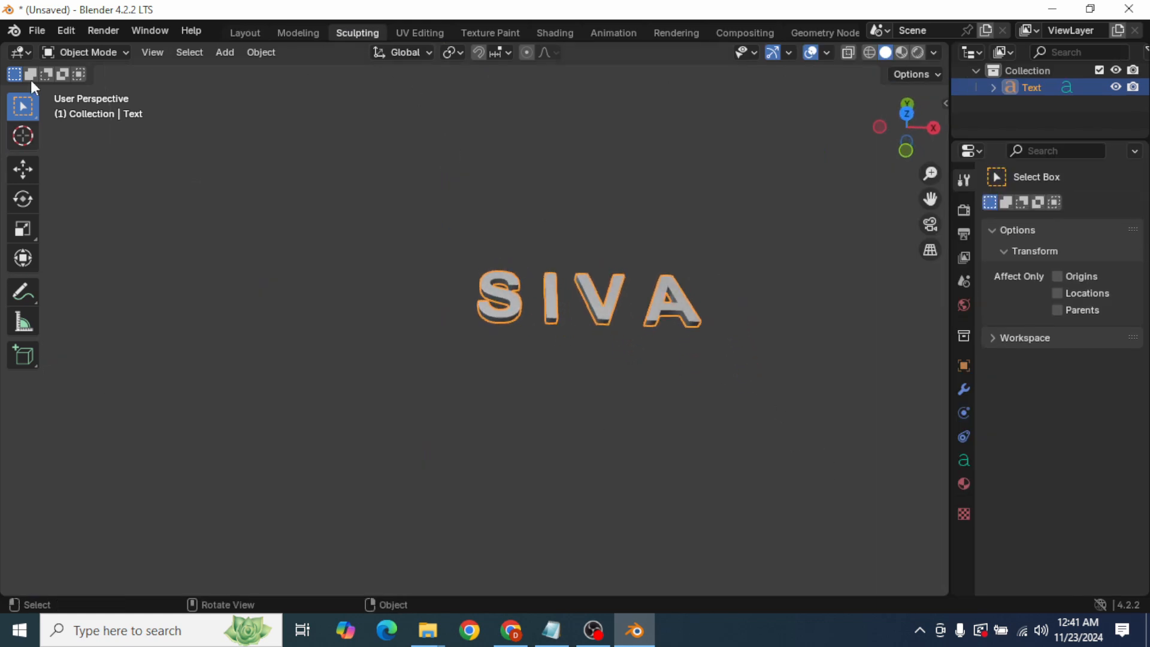
{"action": "left_click", "coordinate": [112, 52]}
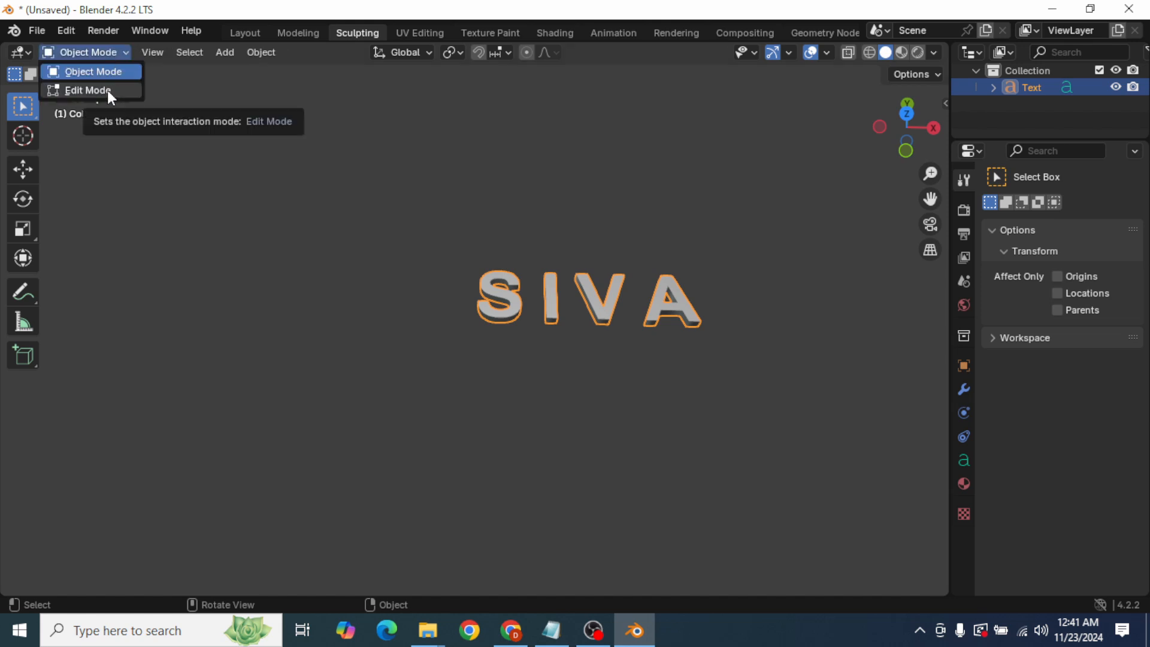
{"action": "left_click", "coordinate": [106, 90]}
{"action": "left_click", "coordinate": [101, 52]}
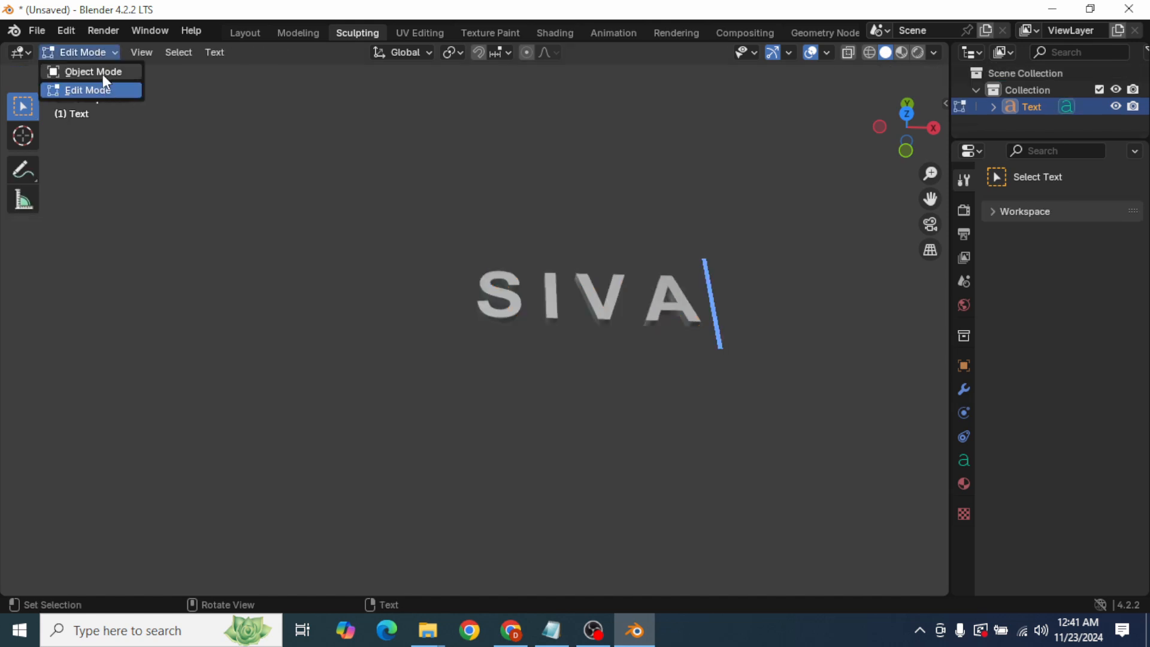
{"action": "left_click", "coordinate": [103, 72]}
Convert the extruded text object to a mesh.
{"action": "scroll", "coordinate": [710, 258], "scroll_direction": "up", "scroll_amount": 3}
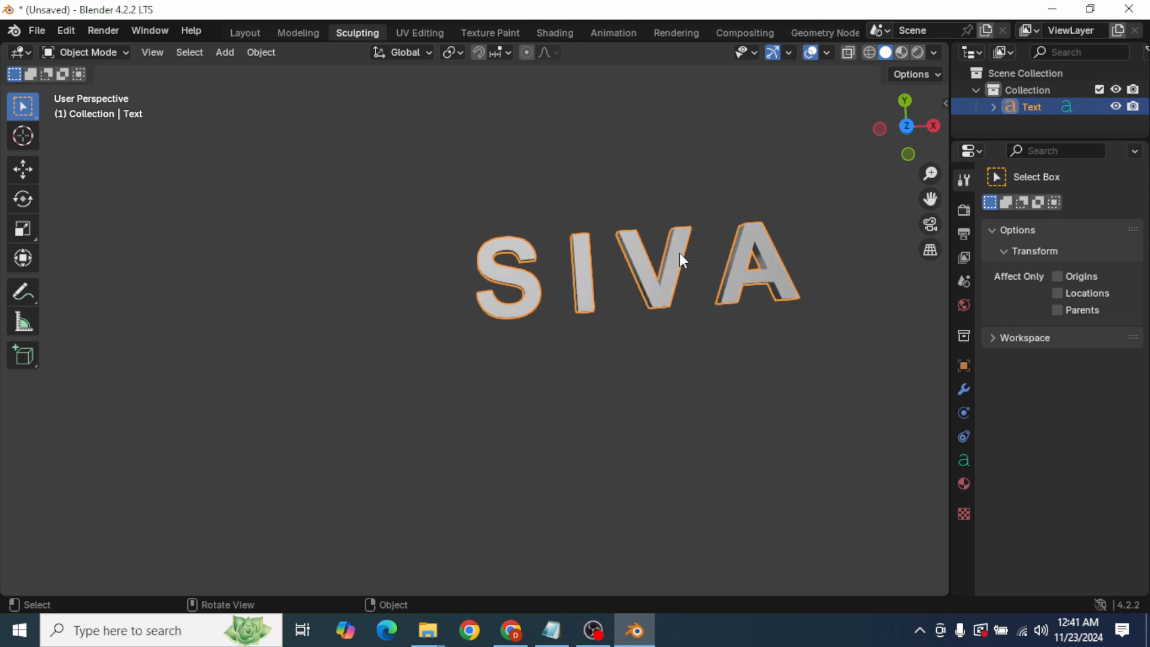
{"action": "right_click", "coordinate": [682, 259]}
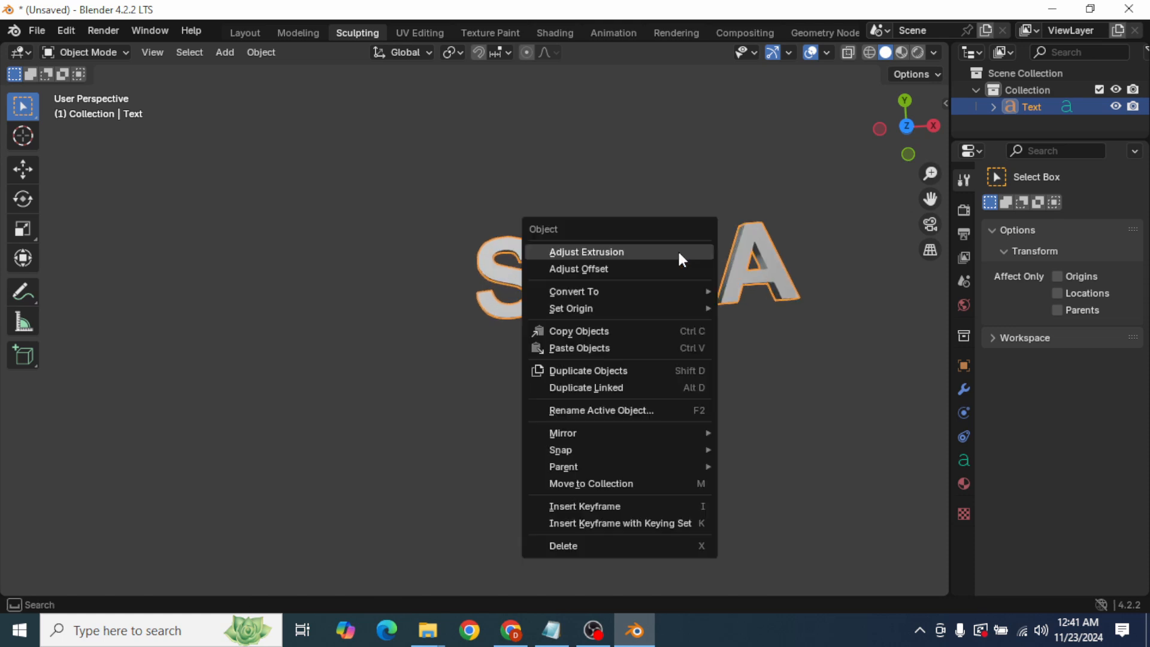
{"action": "left_click", "coordinate": [480, 246]}
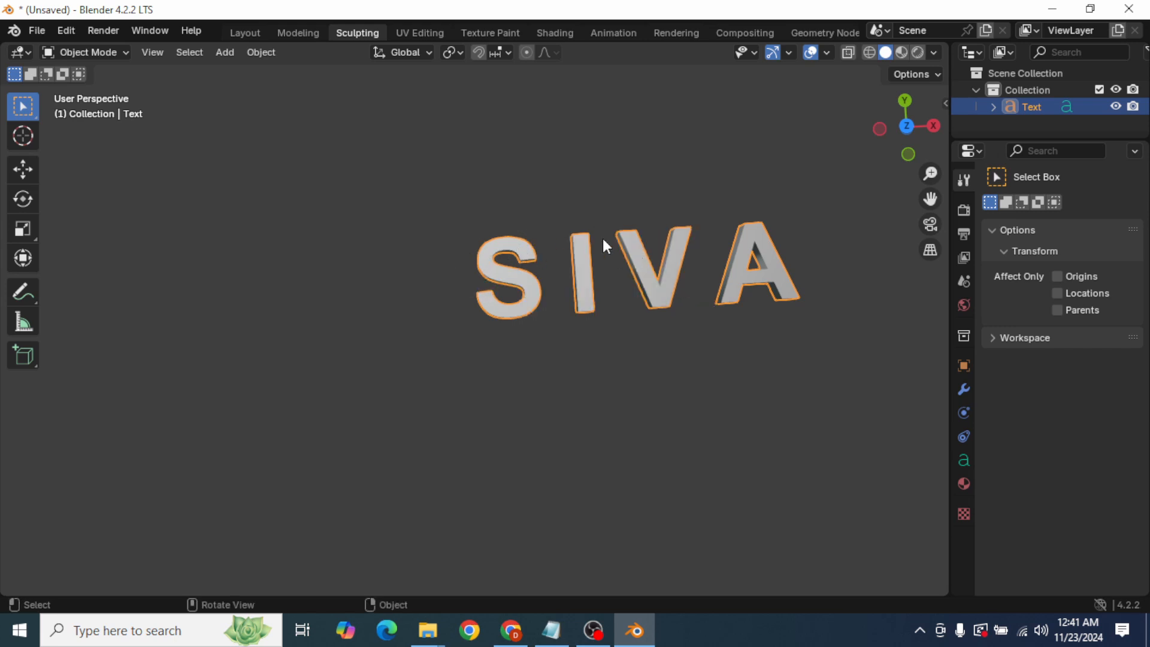
{"action": "right_click", "coordinate": [641, 259]}
{"action": "mouse_move", "coordinate": [638, 296]}
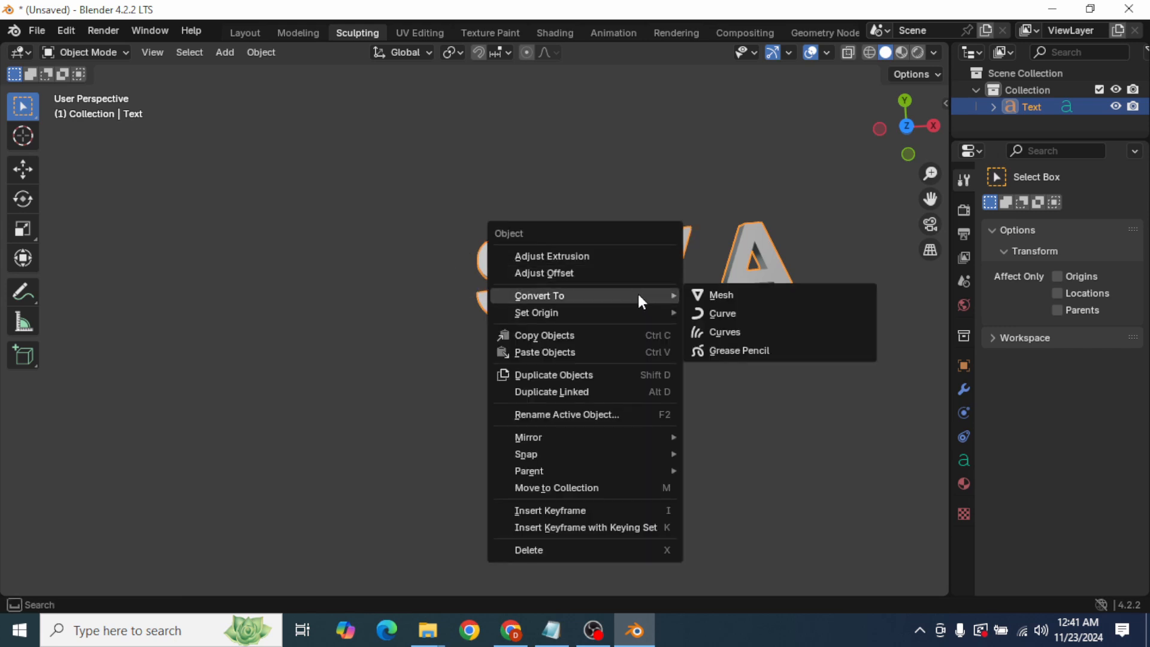
{"action": "left_click", "coordinate": [743, 296]}
Examine the converted letters from several angles and check their mesh topology in Edit Mode, returning to Object Mode.
{"action": "middle_click_drag", "start_coordinate": [795, 243], "coordinate": [751, 256]}
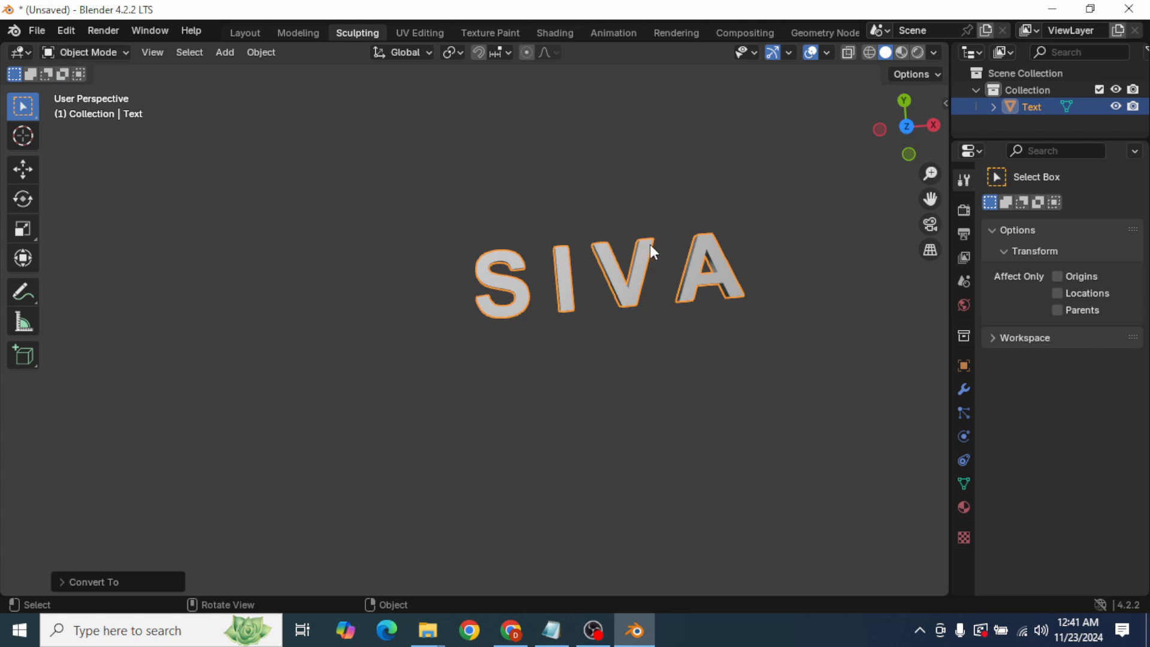
{"action": "middle_click_drag", "start_coordinate": [744, 249], "coordinate": [714, 301]}
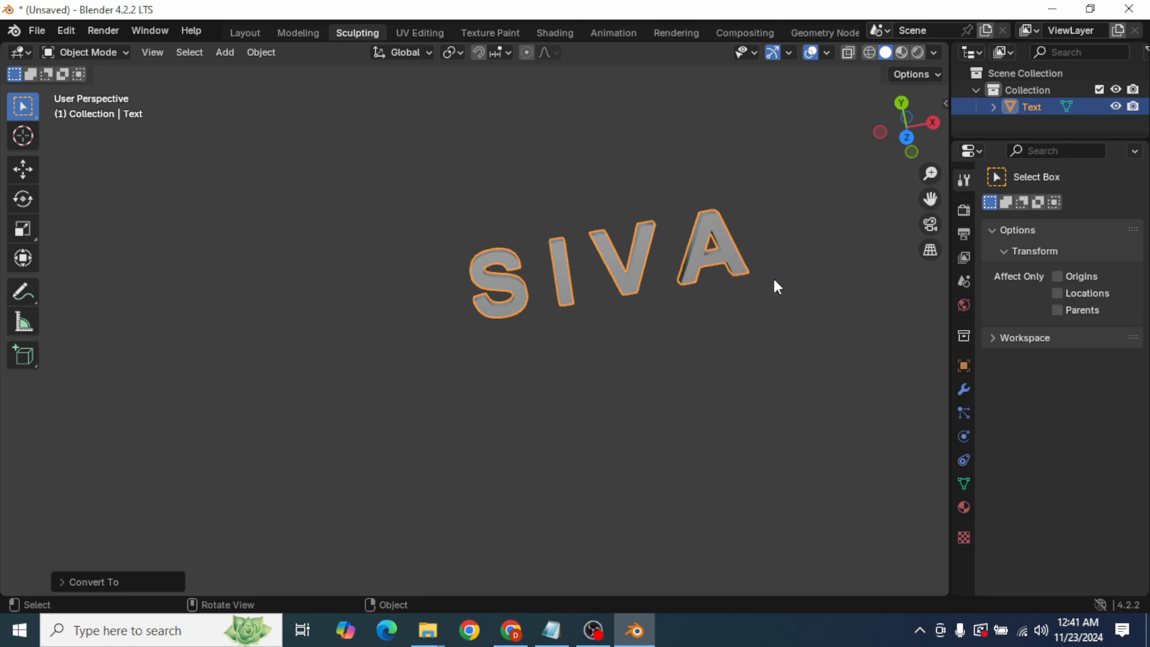
{"action": "middle_click_drag", "start_coordinate": [685, 270], "coordinate": [702, 324]}
{"action": "scroll", "coordinate": [739, 229], "scroll_direction": "down", "scroll_amount": 3}
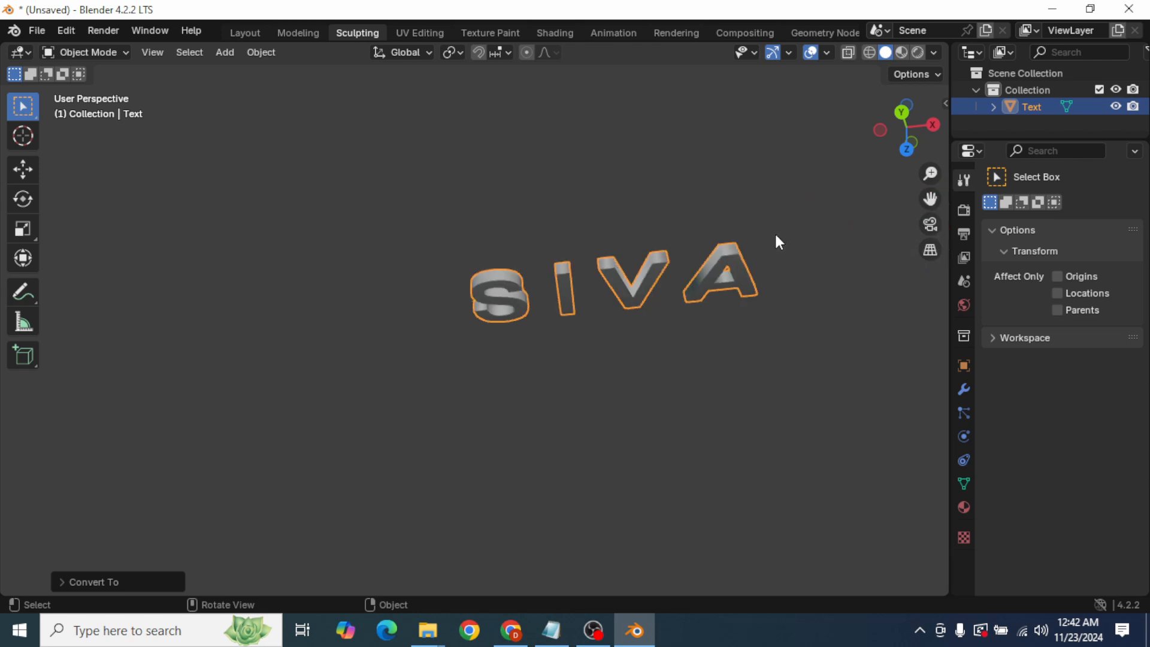
{"action": "middle_click_drag", "start_coordinate": [775, 239], "coordinate": [893, 386]}
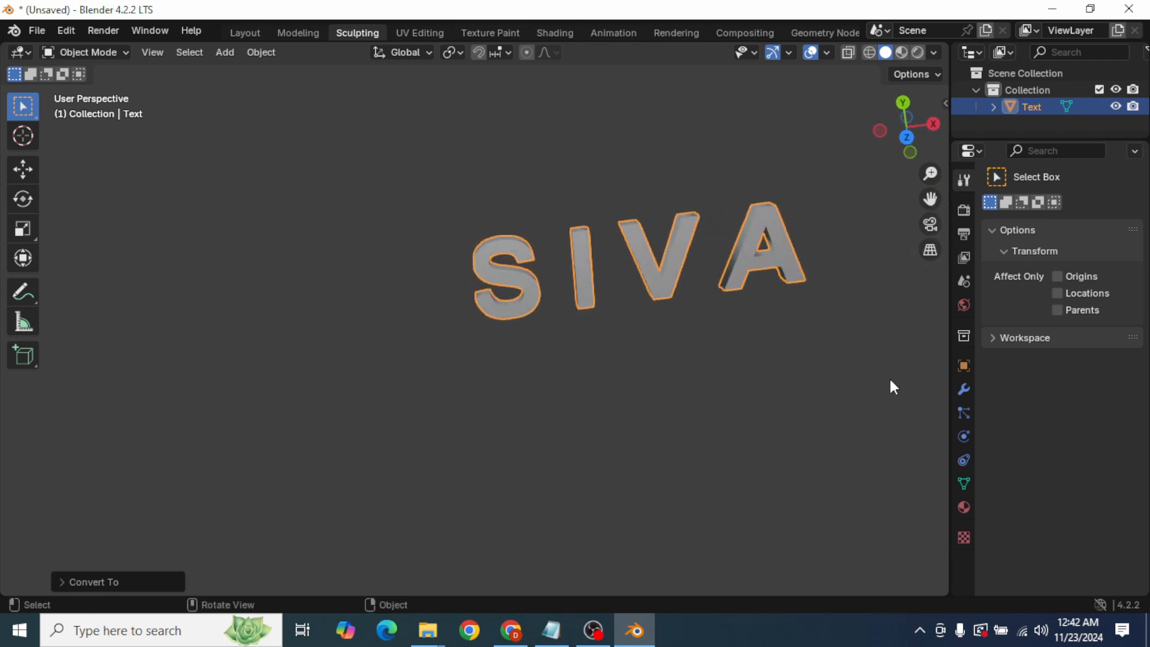
{"action": "left_click", "coordinate": [128, 50]}
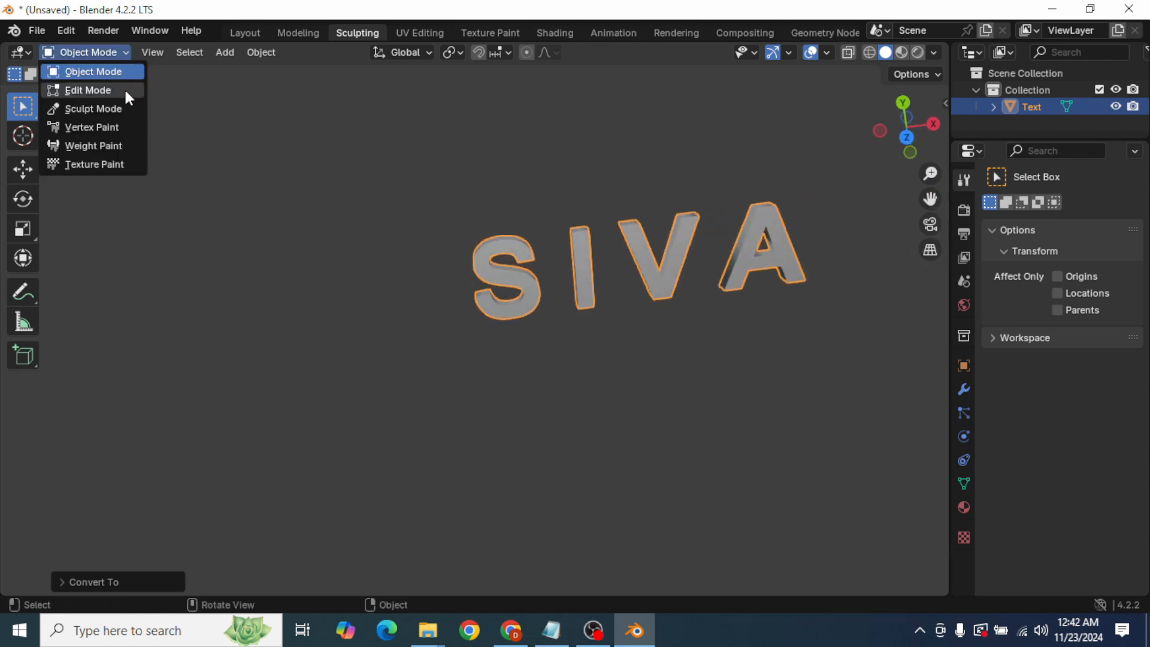
{"action": "left_click", "coordinate": [124, 88]}
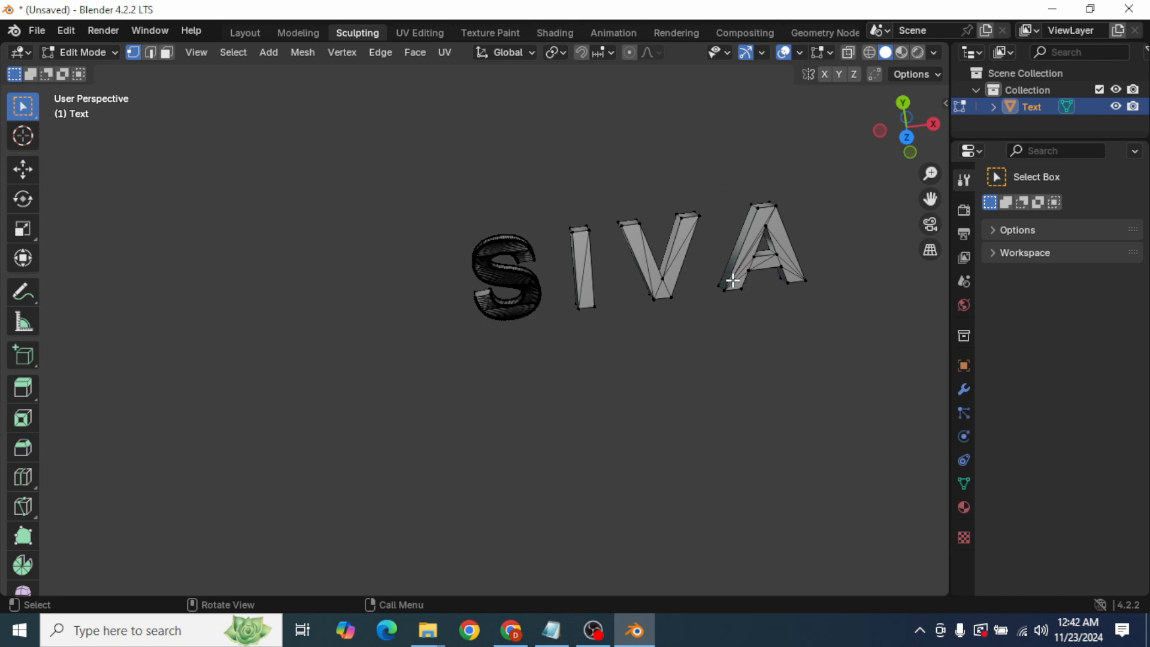
{"action": "middle_click_drag", "start_coordinate": [689, 275], "coordinate": [663, 244]}
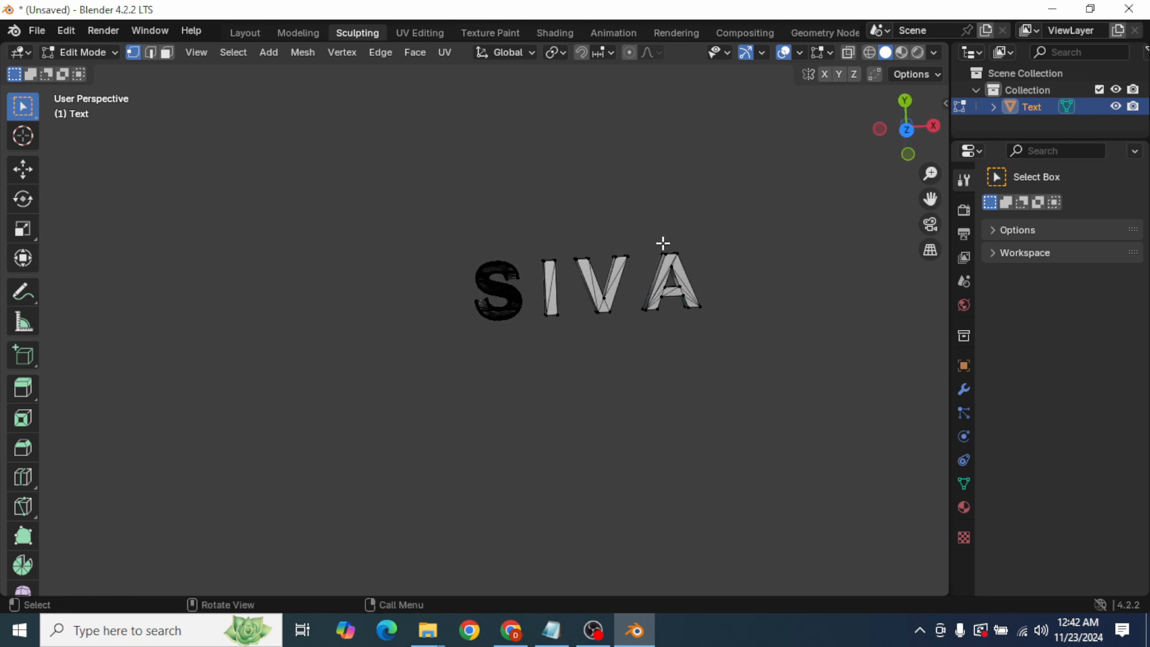
{"action": "left_click", "coordinate": [109, 53]}
{"action": "left_click", "coordinate": [106, 71]}
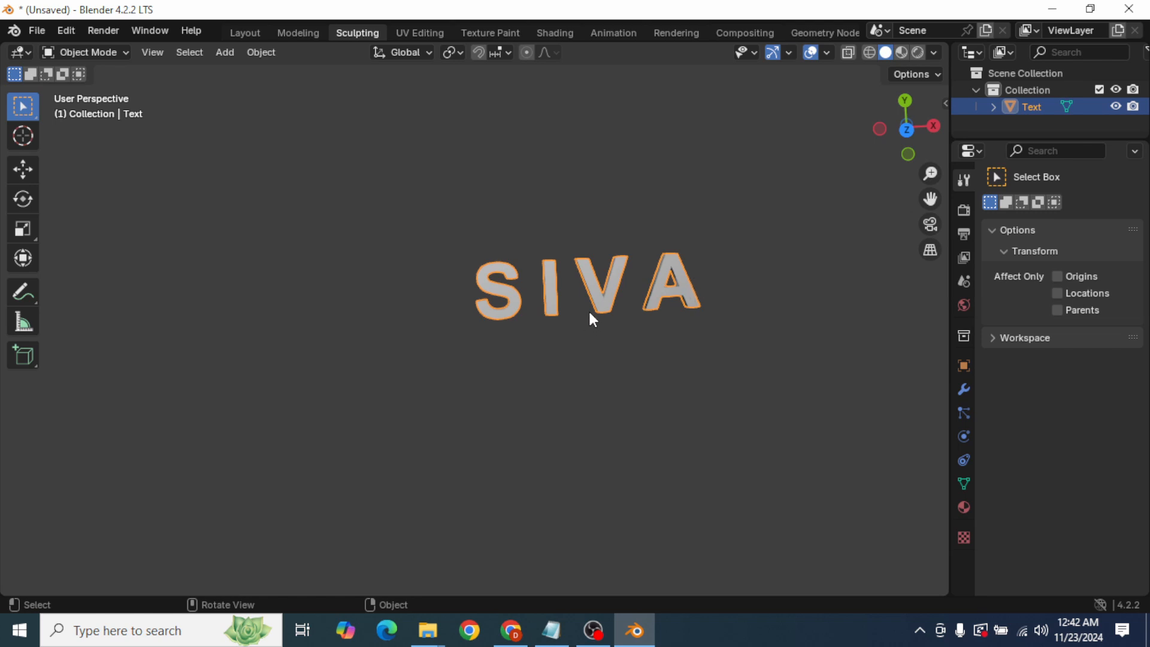
Inspect the letters up close in Object Mode and compare their edge layout in Edit Mode, finishing in Object Mode.
{"action": "scroll", "coordinate": [741, 291], "scroll_direction": "up", "scroll_amount": 3}
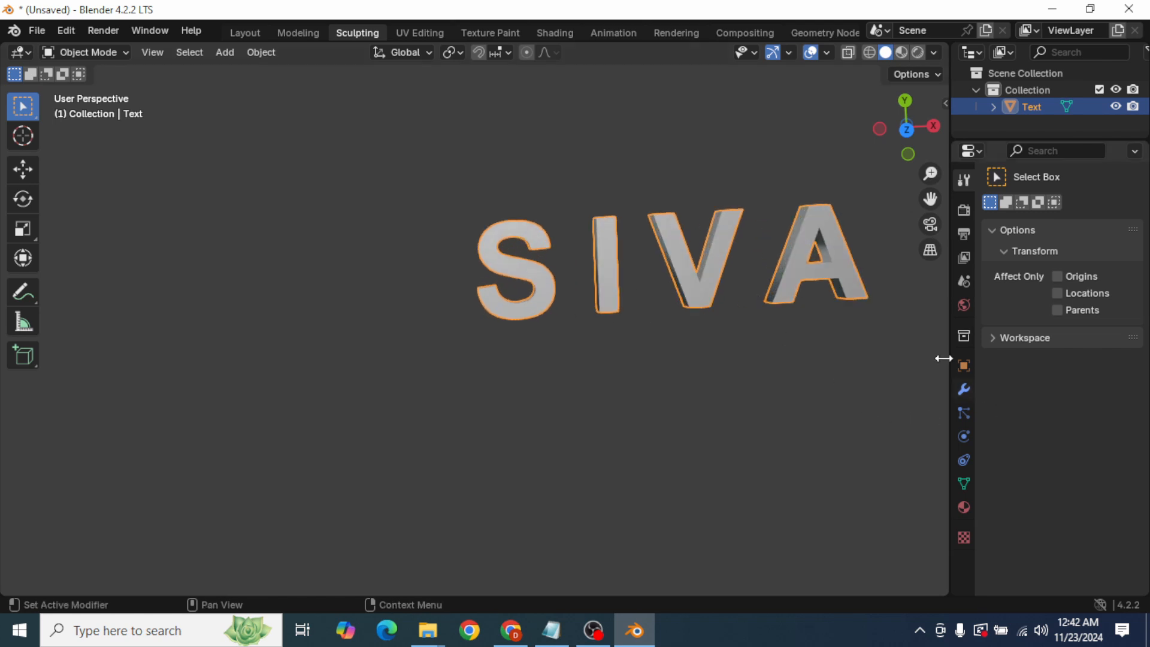
{"action": "scroll", "coordinate": [806, 313], "scroll_direction": "down", "scroll_amount": 2}
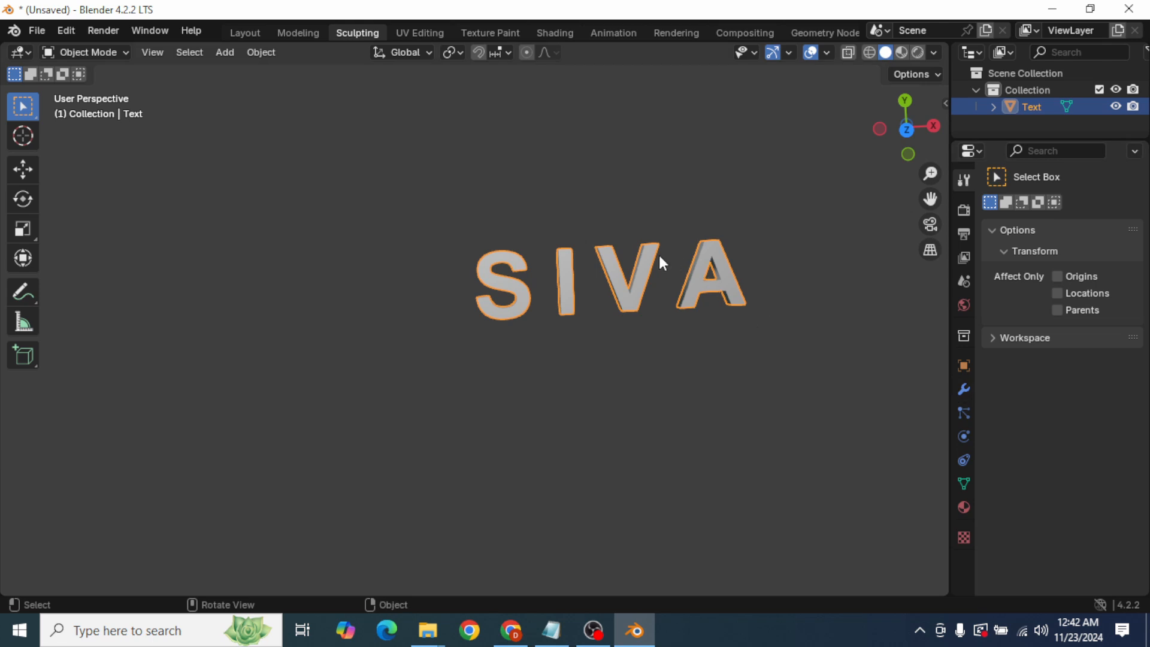
{"action": "left_click", "coordinate": [81, 52]}
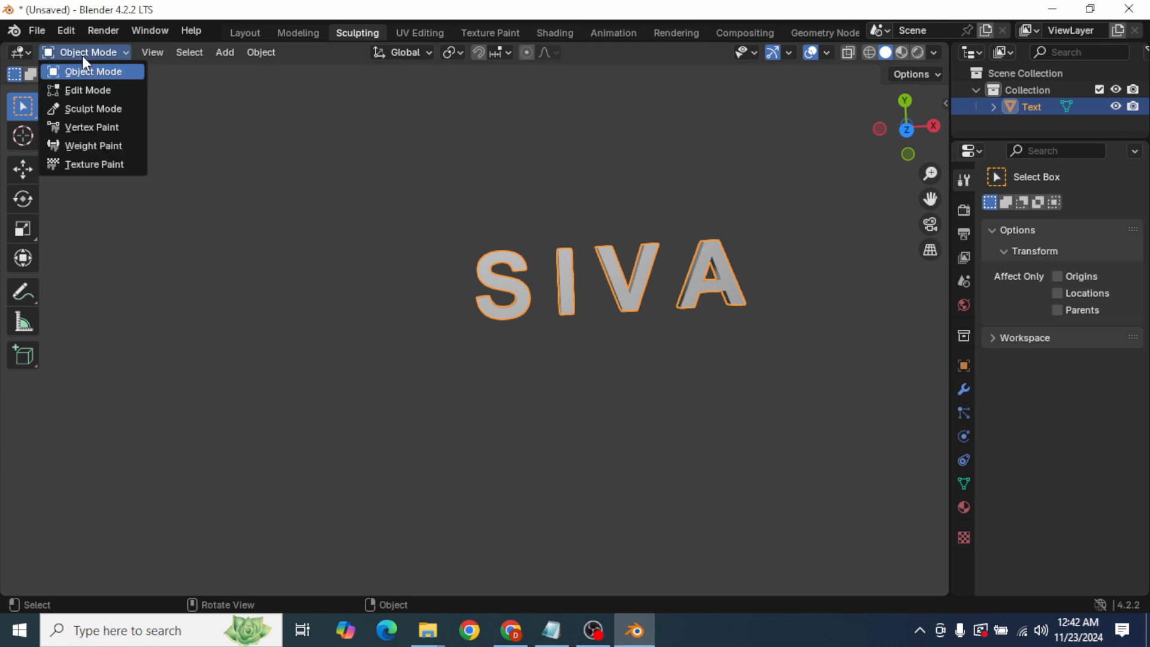
{"action": "left_click", "coordinate": [87, 91]}
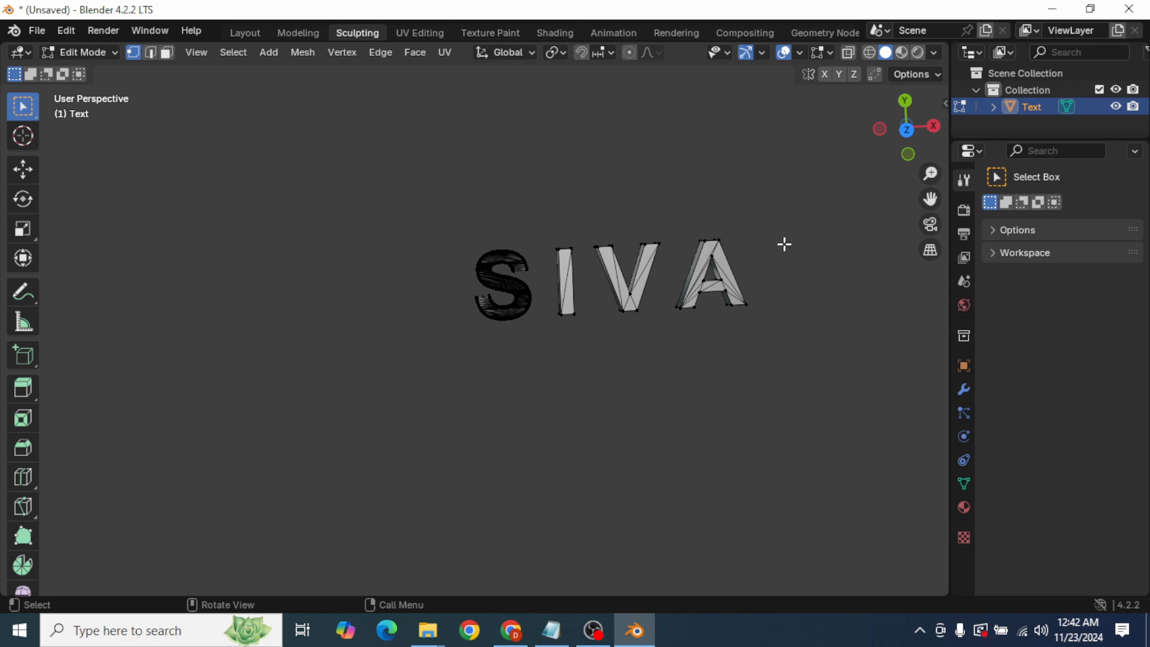
{"action": "scroll", "coordinate": [749, 237], "scroll_direction": "up", "scroll_amount": 1}
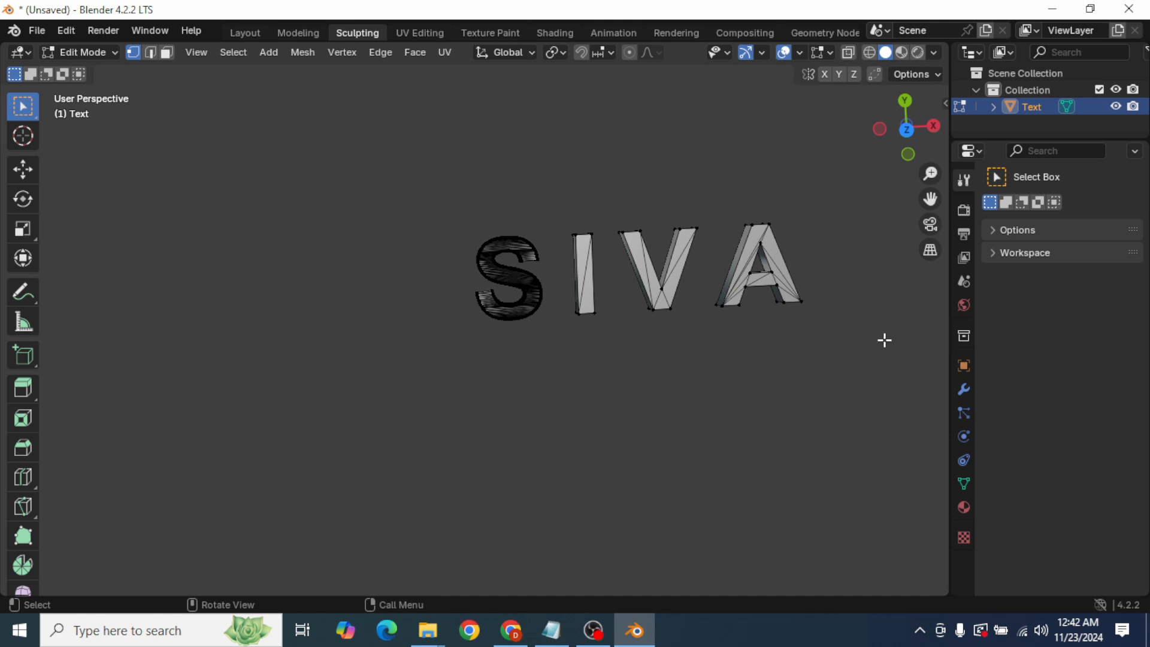
{"action": "left_click", "coordinate": [91, 52]}
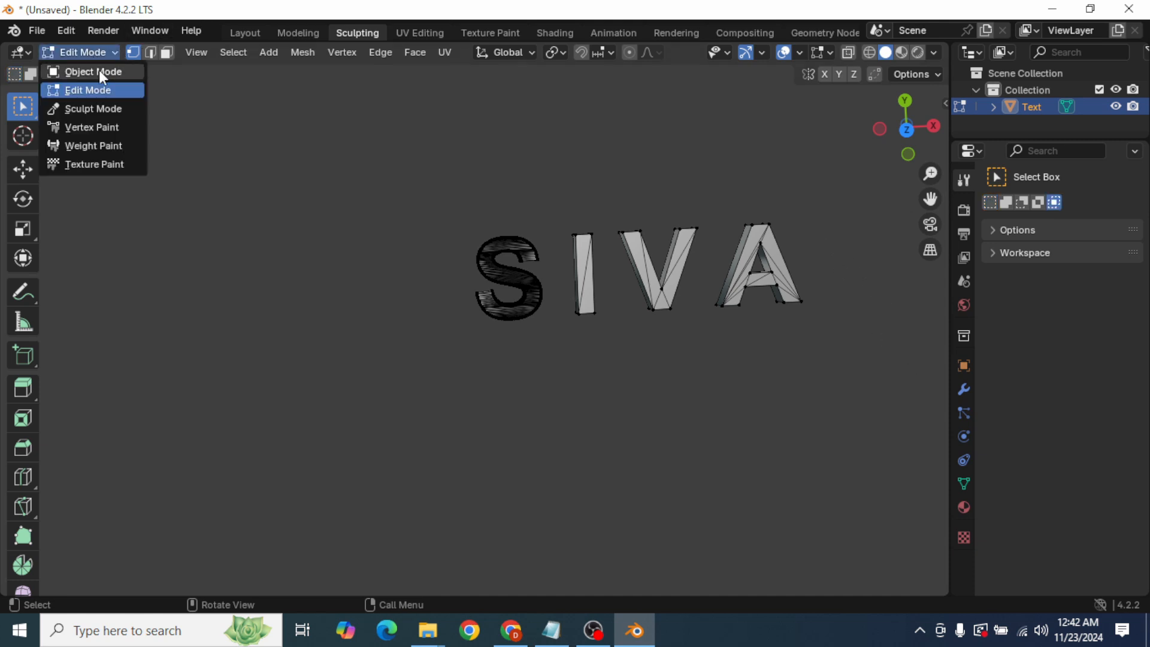
{"action": "left_click", "coordinate": [98, 70]}
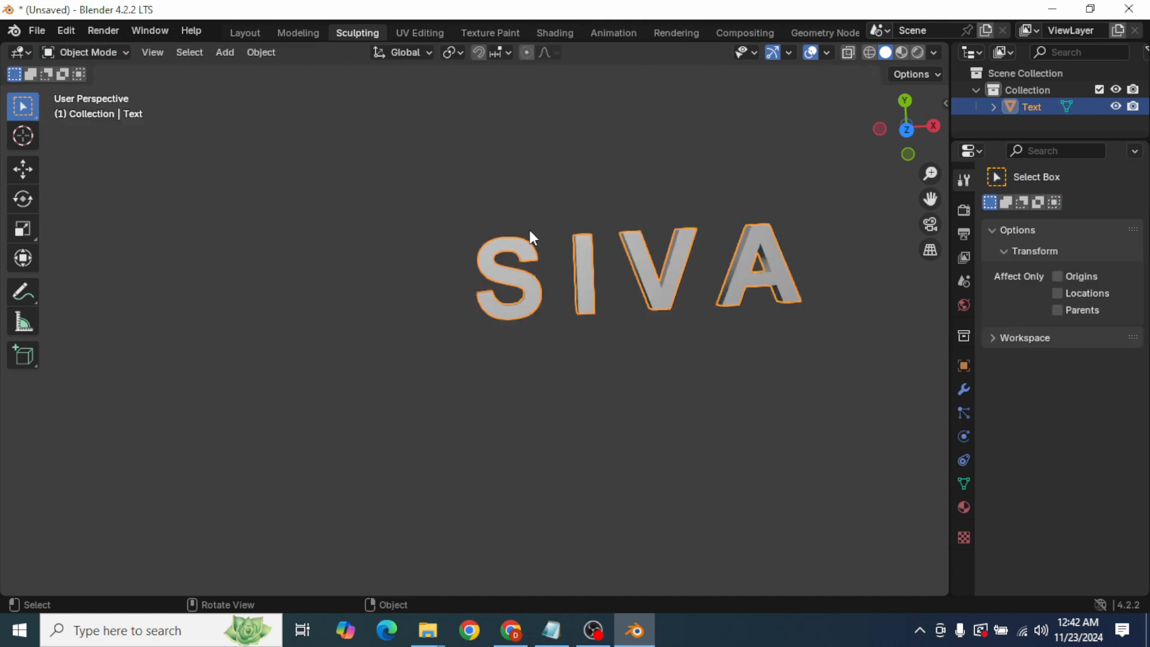
Add a Remesh modifier to the converted text mesh.
{"action": "left_click", "coordinate": [963, 393]}
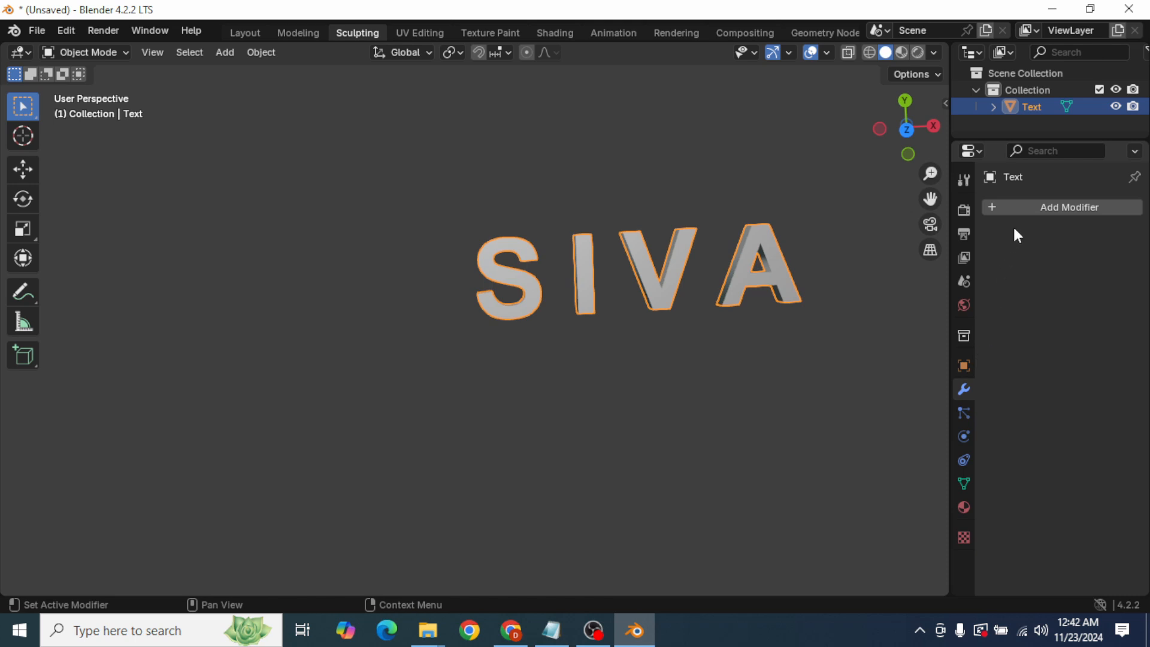
{"action": "left_click", "coordinate": [1033, 210]}
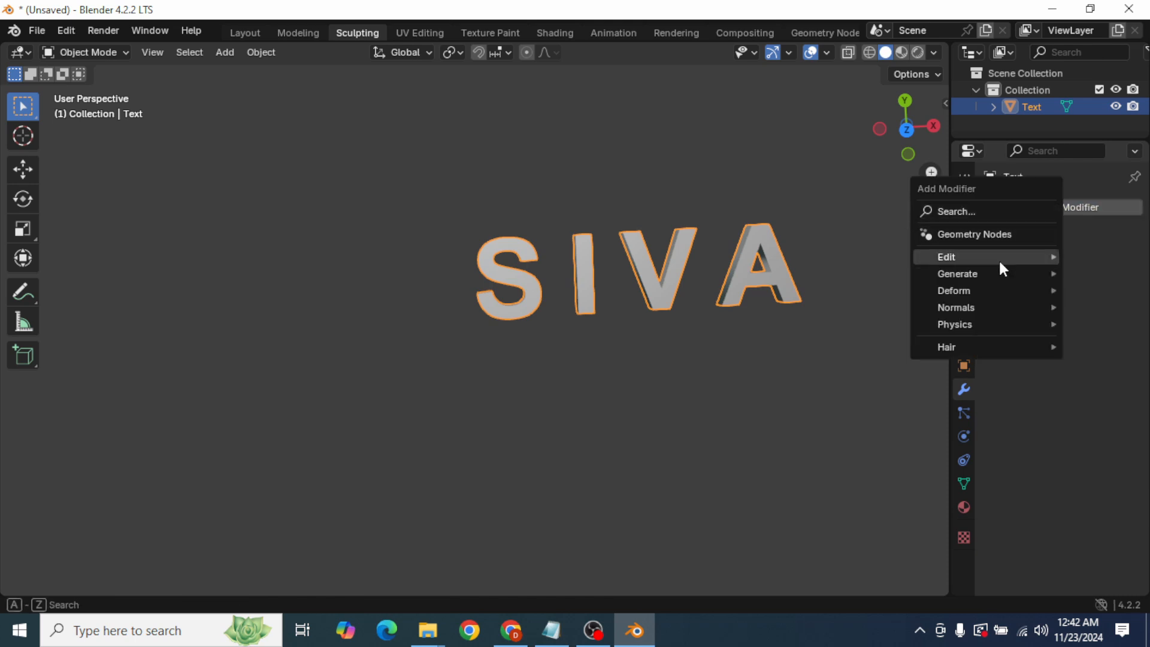
{"action": "mouse_move", "coordinate": [1005, 276]}
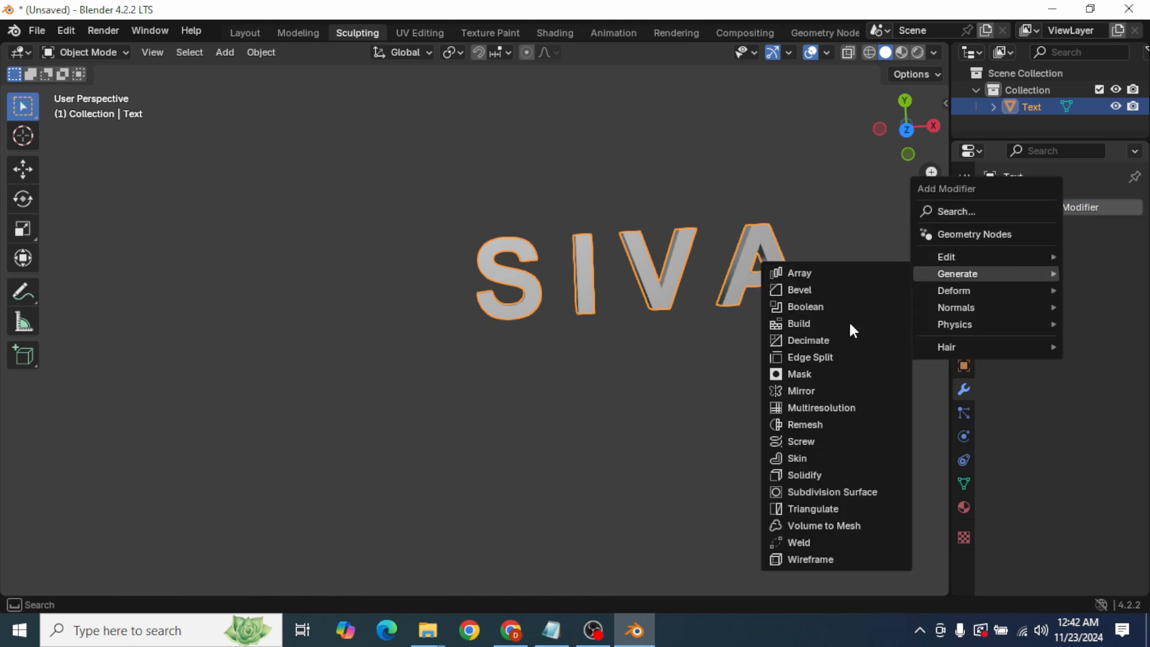
{"action": "left_click", "coordinate": [819, 429]}
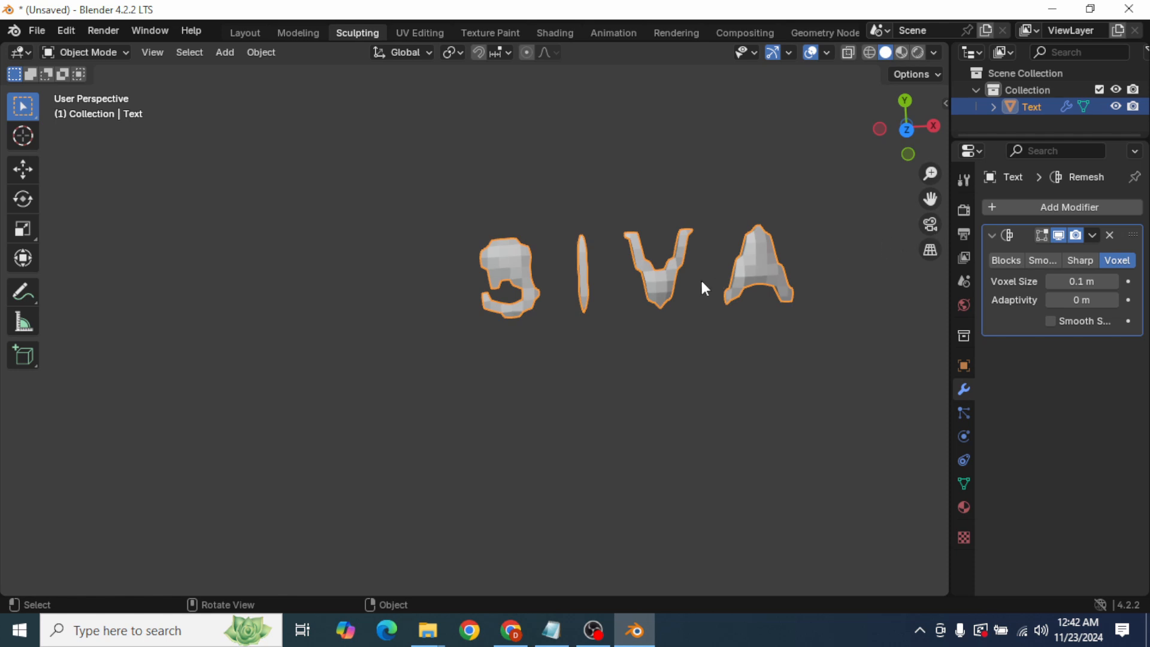
Reduce the Remesh modifier's voxel size in stages to 0.00714 m, checking the shape of the letters after each reduction.
{"action": "mouse_move", "coordinate": [677, 277]}
{"action": "middle_mouse_down"}
{"action": "mouse_move", "coordinate": [683, 336]}
{"action": "mouse_move", "coordinate": [659, 261]}
{"action": "mouse_move", "coordinate": [661, 314]}
{"action": "mouse_move", "coordinate": [675, 277]}
{"action": "middle_mouse_up"}
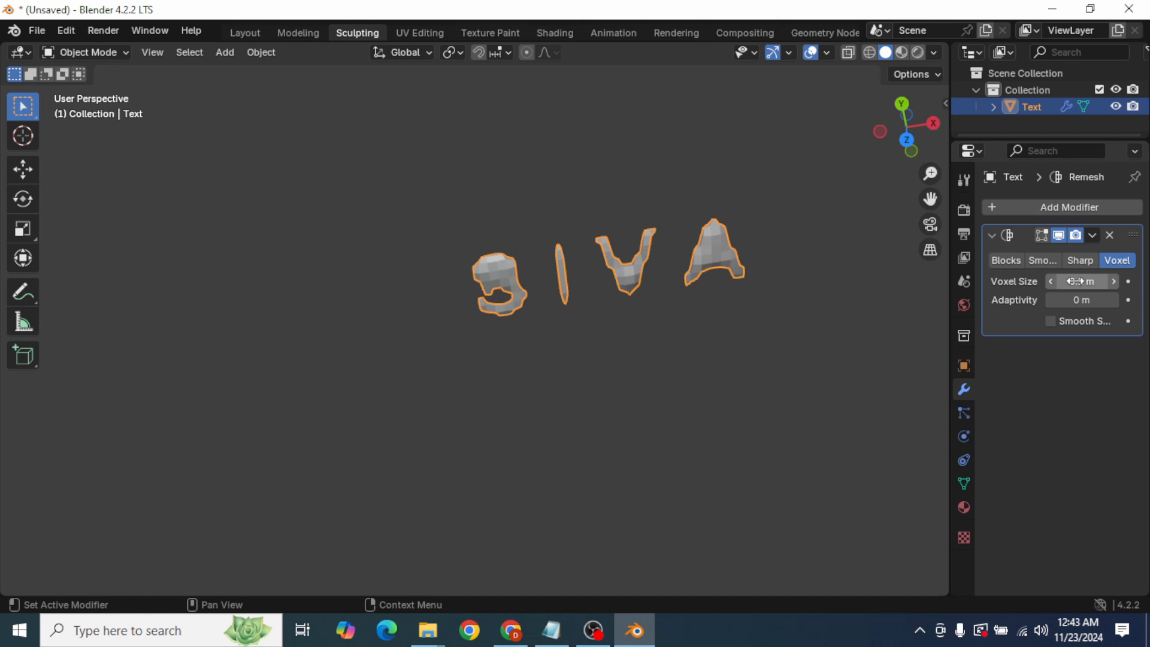
{"action": "left_click_drag", "start_coordinate": [1082, 282], "coordinate": [1049, 282]}
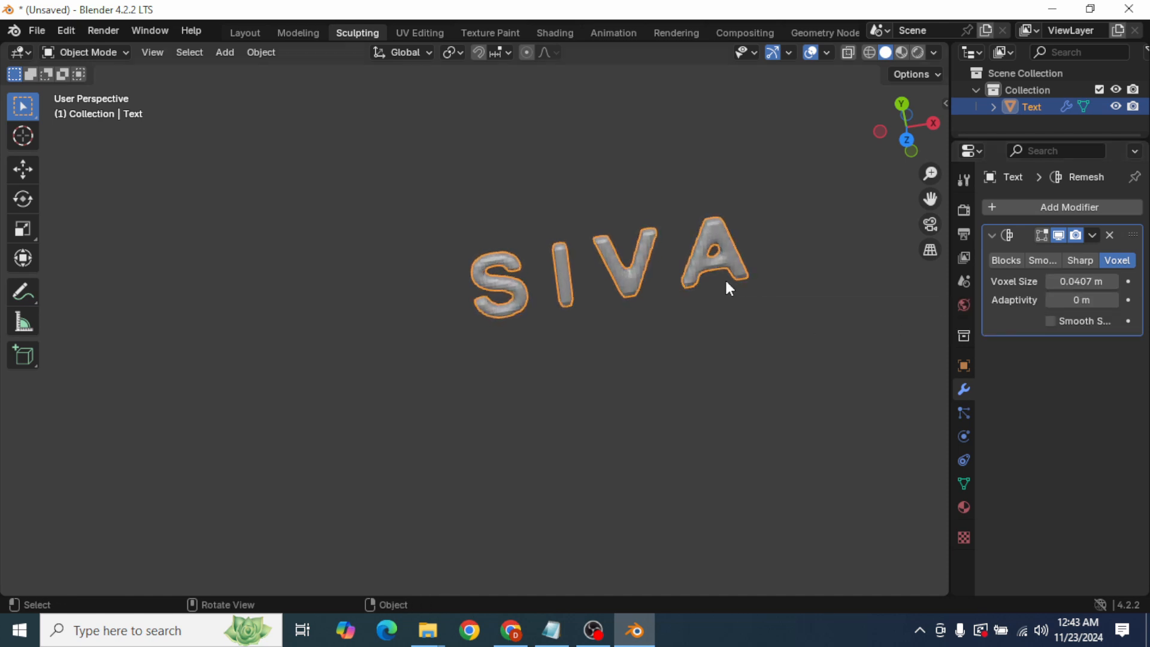
{"action": "scroll", "coordinate": [690, 264], "scroll_direction": "up", "scroll_amount": 2}
{"action": "middle_click_drag", "start_coordinate": [690, 264], "coordinate": [716, 280]}
{"action": "scroll", "coordinate": [714, 273], "scroll_direction": "up", "scroll_amount": 3}
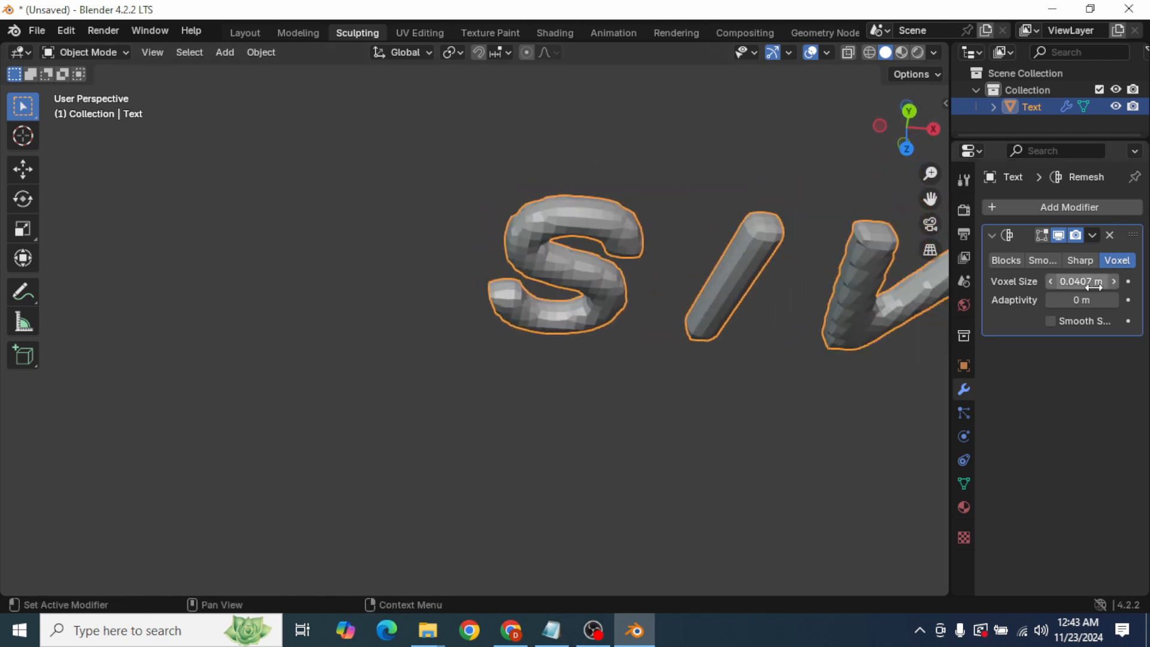
{"action": "left_click_drag", "start_coordinate": [1078, 281], "coordinate": [1050, 281]}
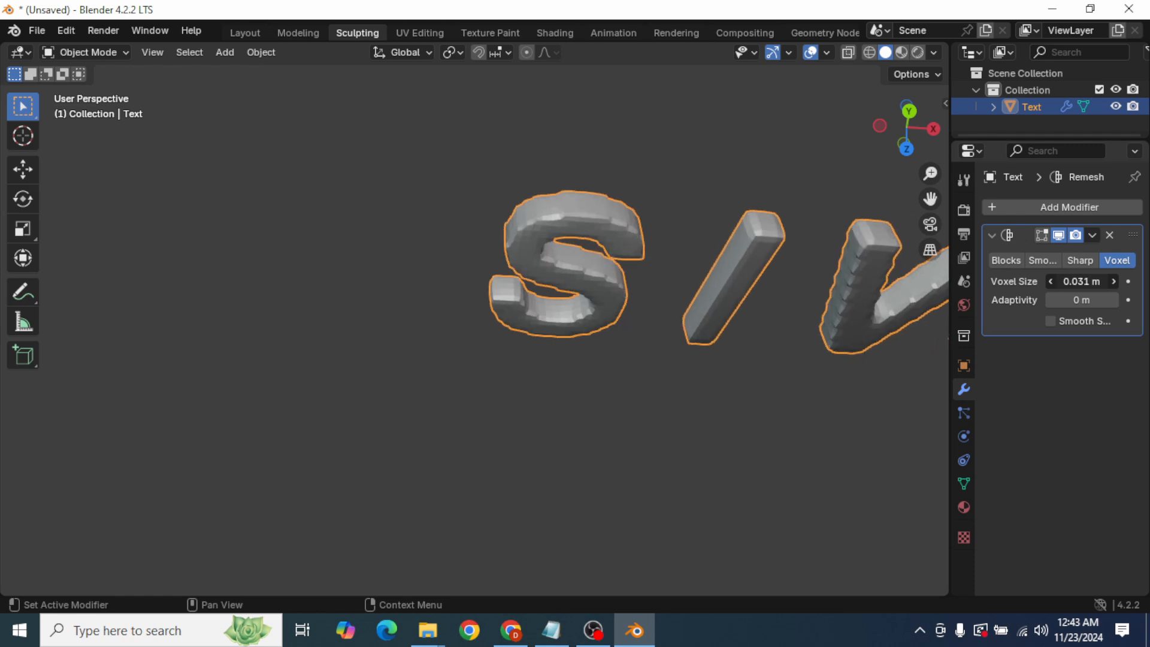
{"action": "middle_click_drag", "start_coordinate": [749, 393], "coordinate": [712, 216]}
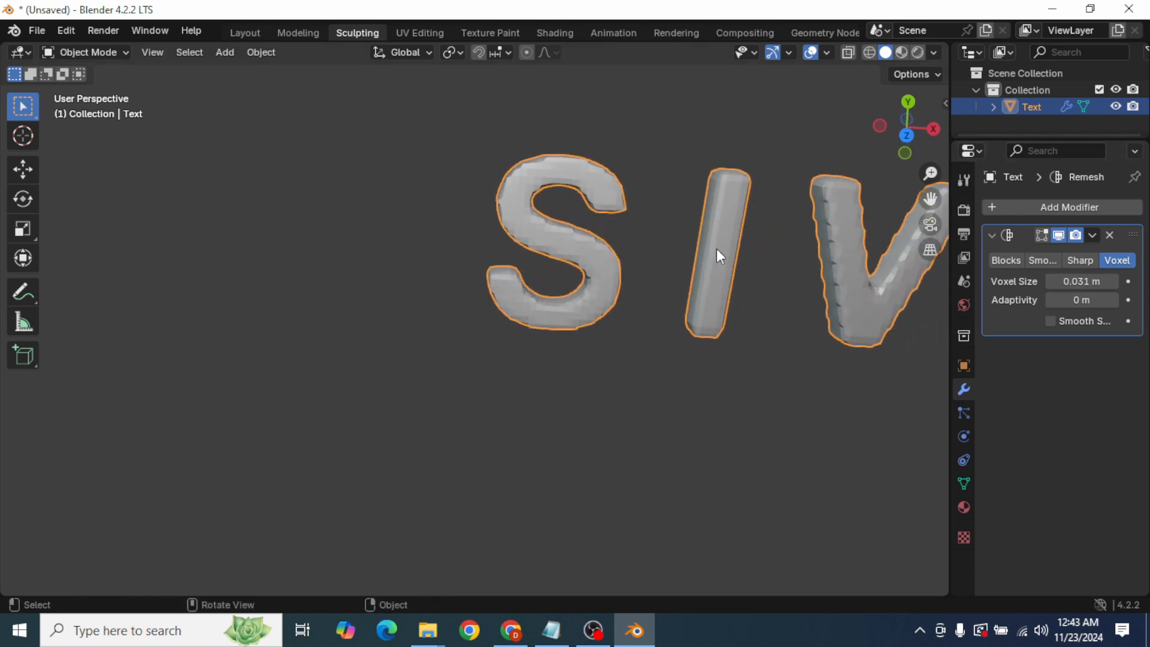
{"action": "left_click_drag", "start_coordinate": [1078, 282], "coordinate": [1043, 282]}
{"action": "middle_click_drag", "start_coordinate": [855, 265], "coordinate": [689, 280]}
{"action": "scroll", "coordinate": [690, 281], "scroll_direction": "up", "scroll_amount": 5}
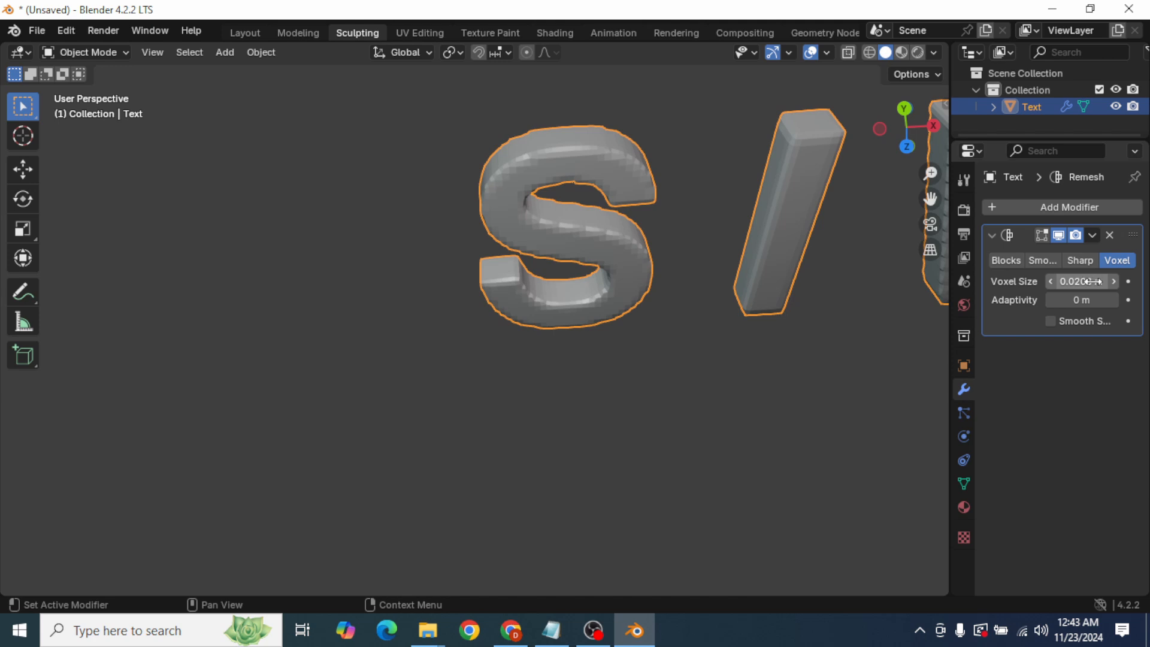
{"action": "left_click_drag", "start_coordinate": [1089, 282], "coordinate": [1004, 282]}
{"action": "scroll", "coordinate": [718, 311], "scroll_direction": "down", "scroll_amount": 5}
{"action": "scroll", "coordinate": [717, 348], "scroll_direction": "down", "scroll_amount": 2}
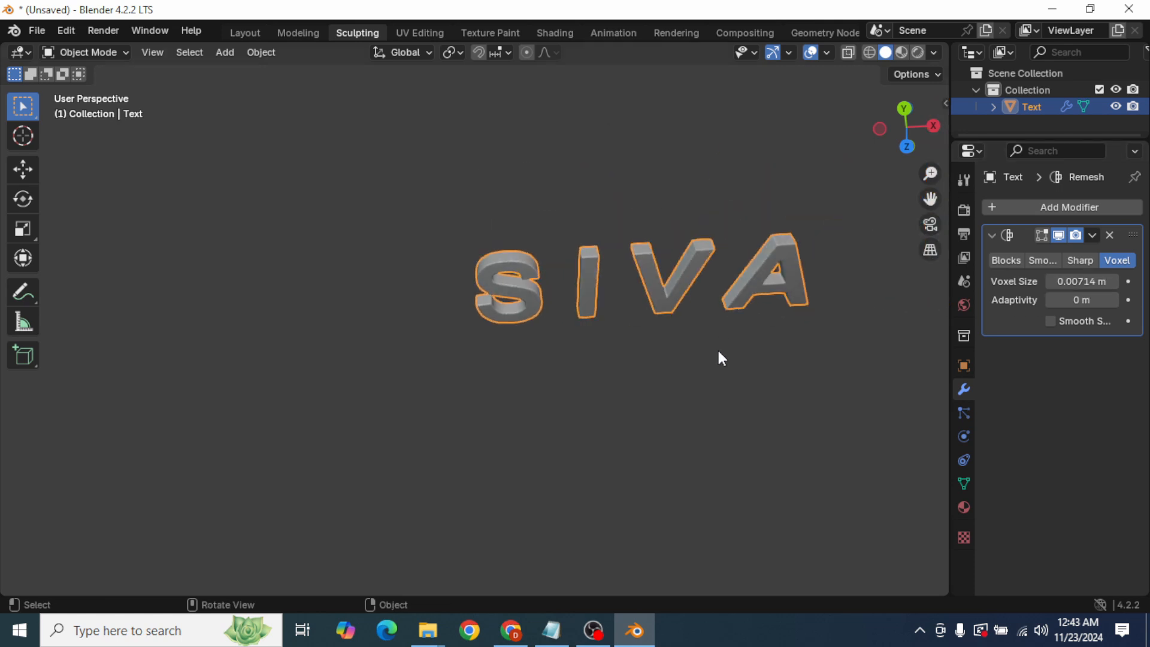
{"action": "middle_click_drag", "start_coordinate": [717, 348], "coordinate": [717, 286]}
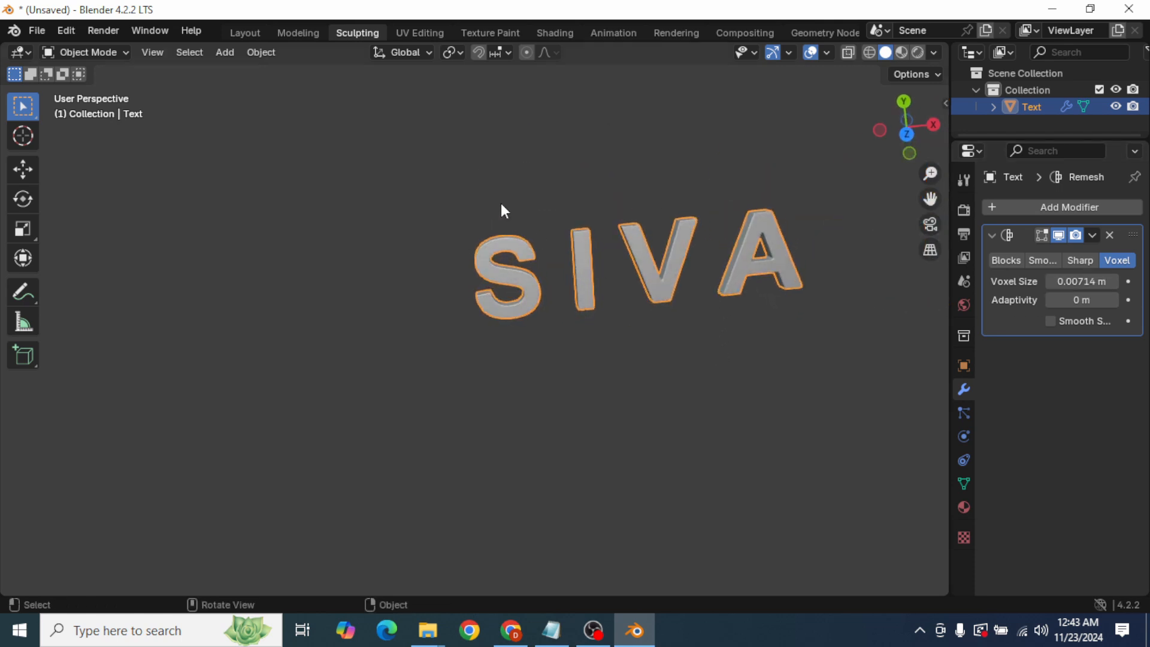
Apply the Remesh modifier to the text mesh.
{"action": "left_click", "coordinate": [1092, 235]}
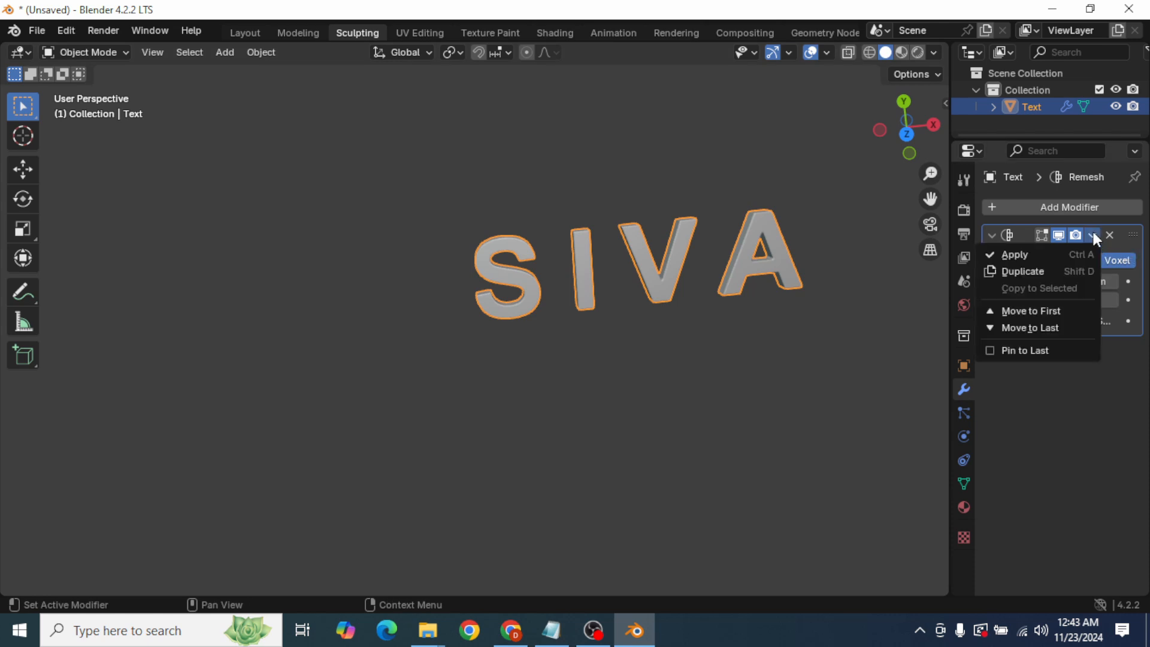
{"action": "left_click", "coordinate": [1076, 258]}
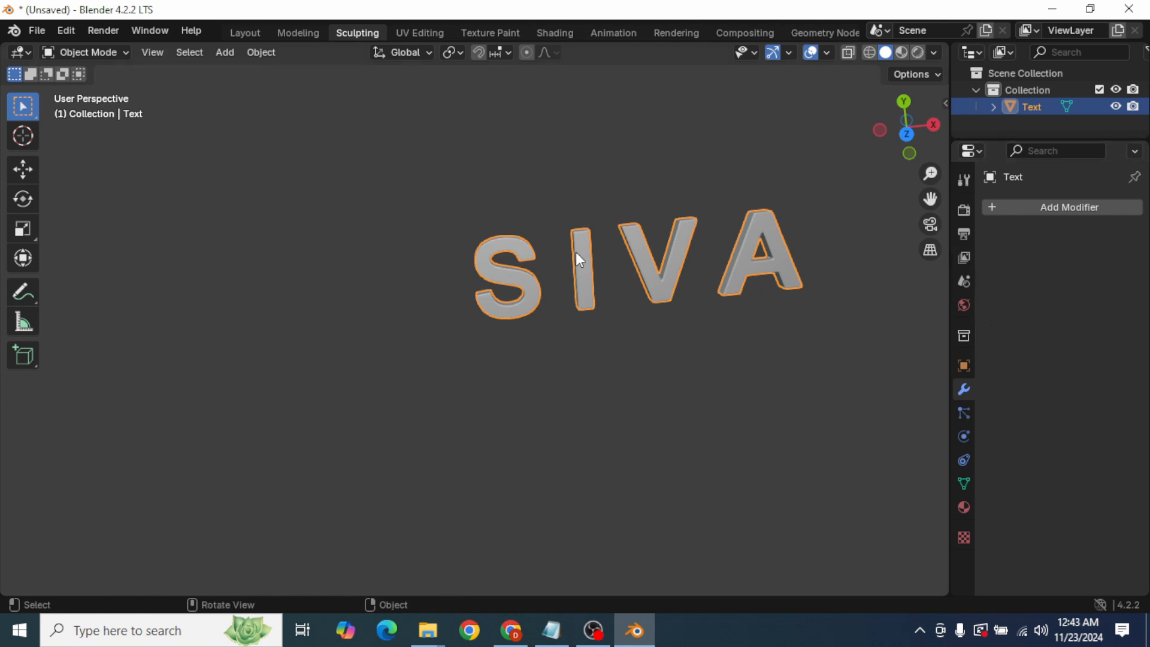
{"action": "middle_click_drag", "start_coordinate": [644, 229], "coordinate": [661, 265]}
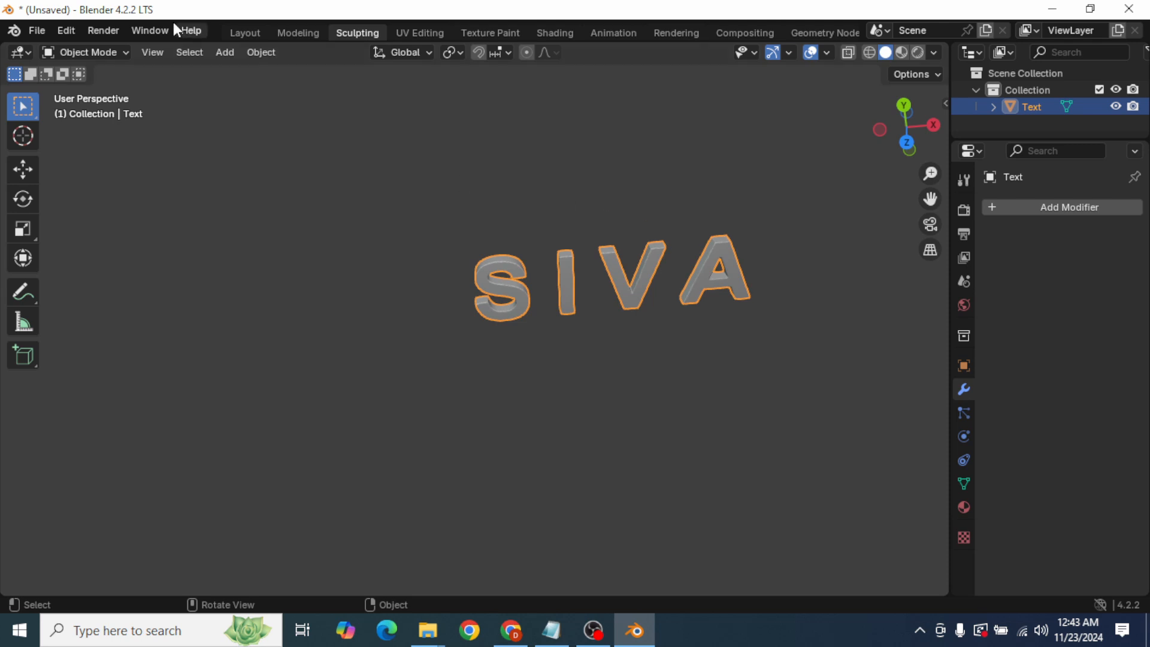
Examine the remeshed letters' vertex density up close in Edit Mode and return to Object Mode.
{"action": "left_click", "coordinate": [109, 54]}
{"action": "left_click", "coordinate": [105, 90]}
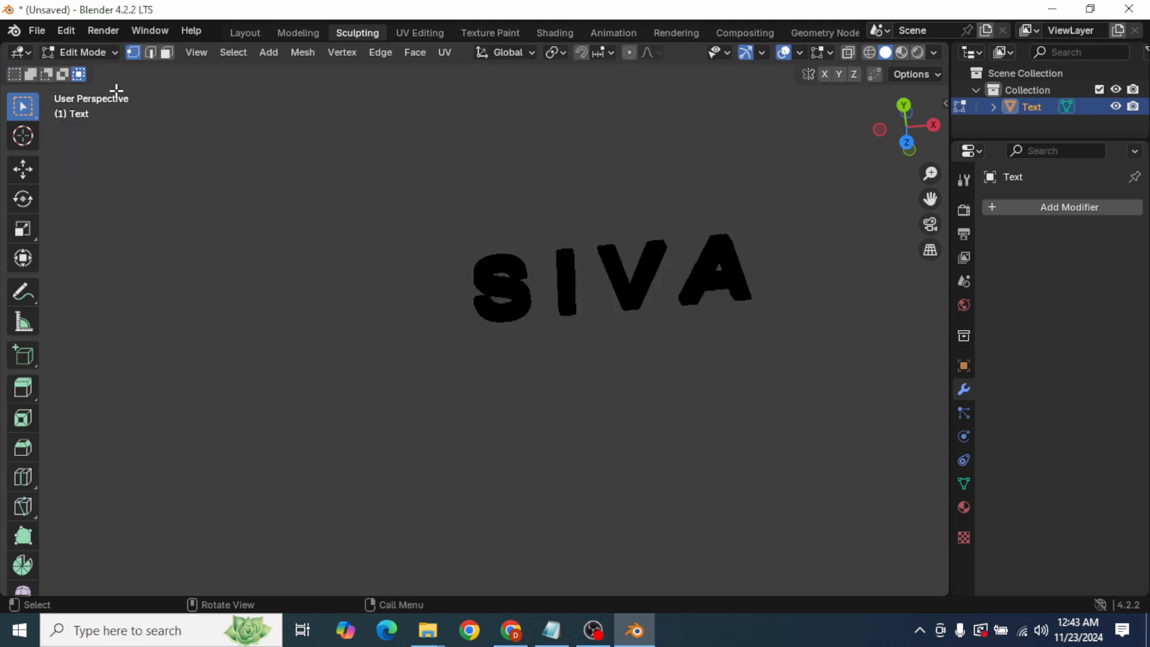
{"action": "middle_click_drag", "start_coordinate": [606, 249], "coordinate": [677, 251]}
{"action": "scroll", "coordinate": [691, 268], "scroll_direction": "up", "scroll_amount": 3}
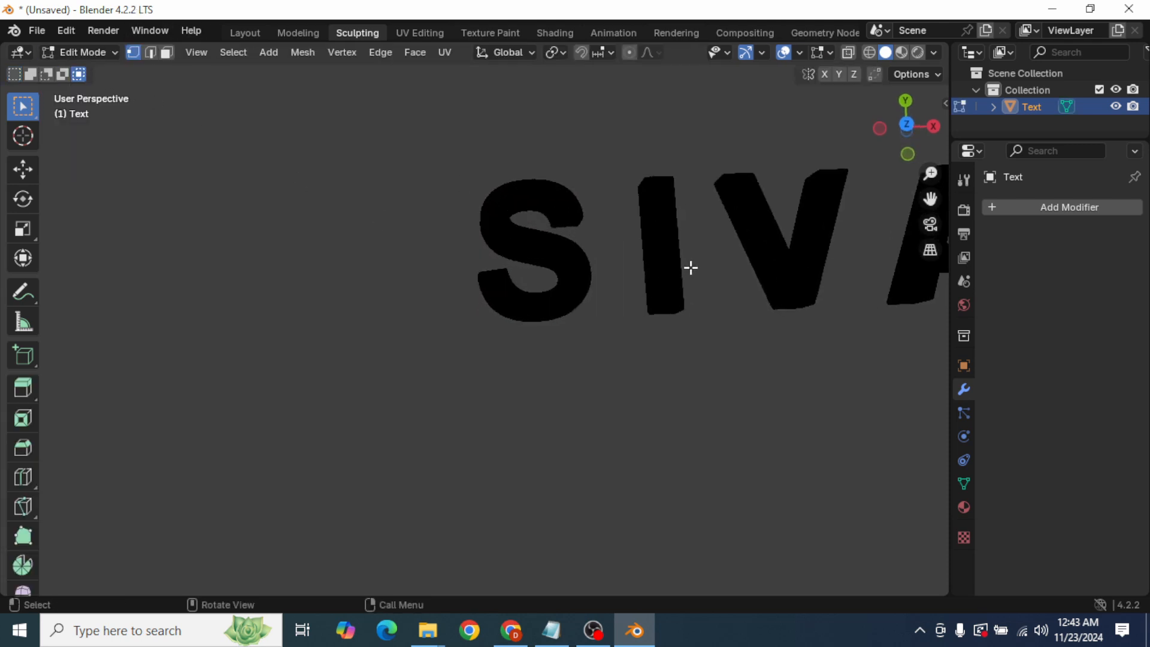
{"action": "scroll", "coordinate": [729, 270], "scroll_direction": "up", "scroll_amount": 2}
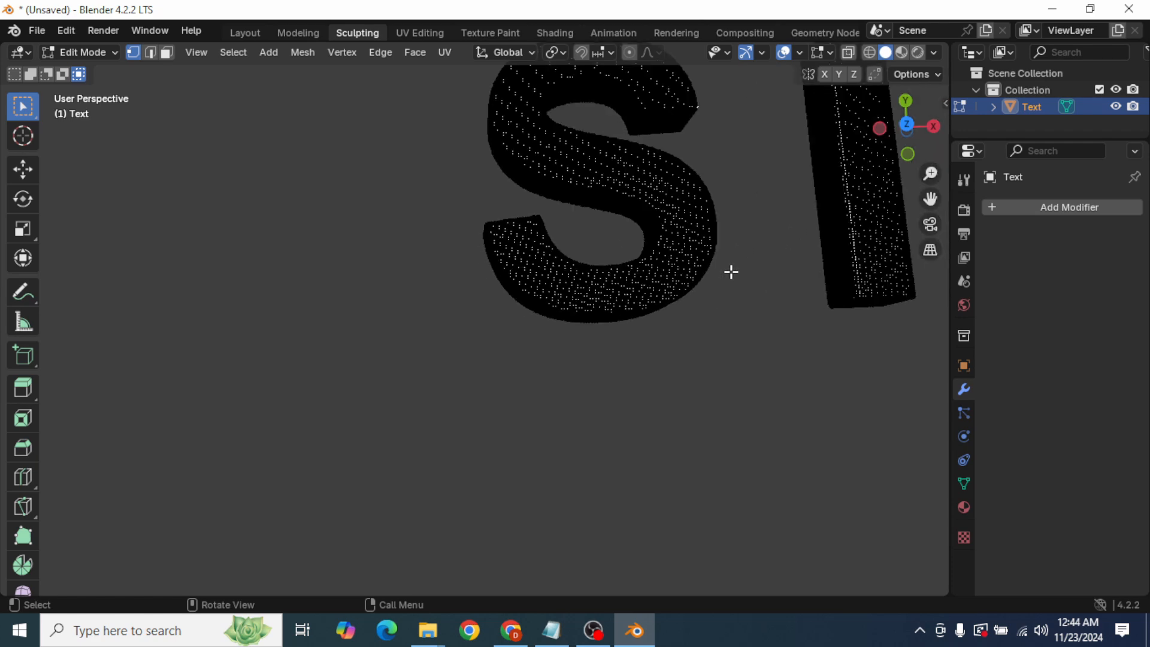
{"action": "middle_click_drag", "start_coordinate": [729, 269], "coordinate": [810, 245]}
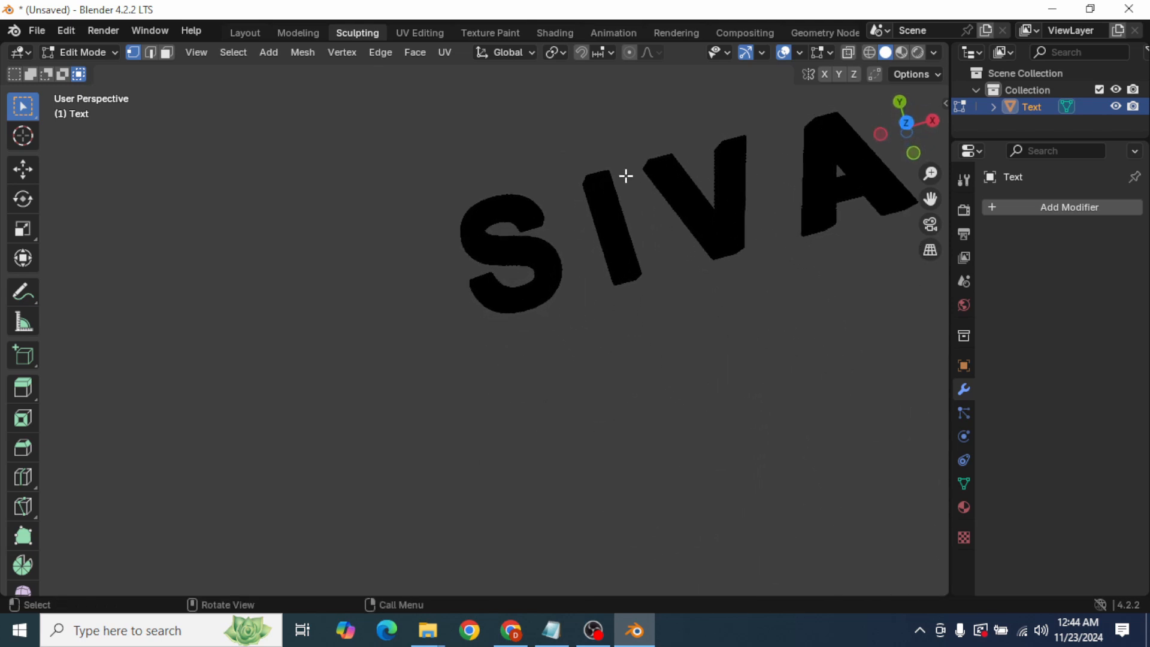
{"action": "left_click_drag", "start_coordinate": [404, 149], "coordinate": [689, 437]}
{"action": "left_click_drag", "start_coordinate": [453, 201], "coordinate": [524, 295]}
{"action": "left_click", "coordinate": [111, 53]}
{"action": "left_click", "coordinate": [95, 73]}
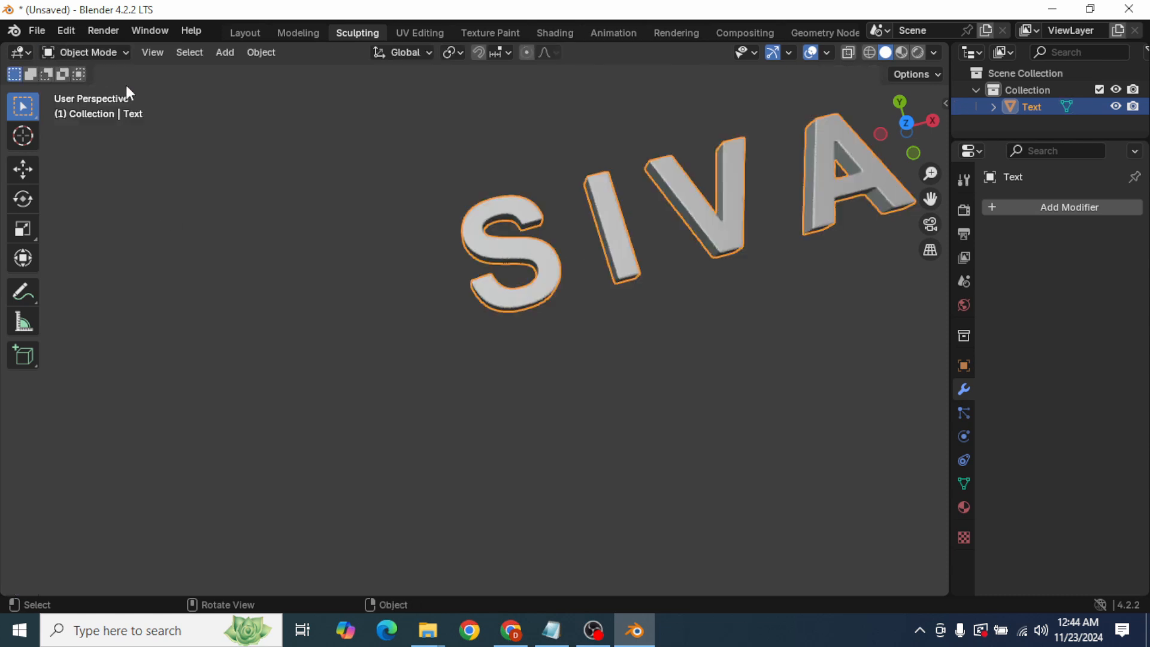
Switch the remeshed text object to Sculpt Mode.
{"action": "middle_click_drag", "start_coordinate": [581, 261], "coordinate": [708, 278]}
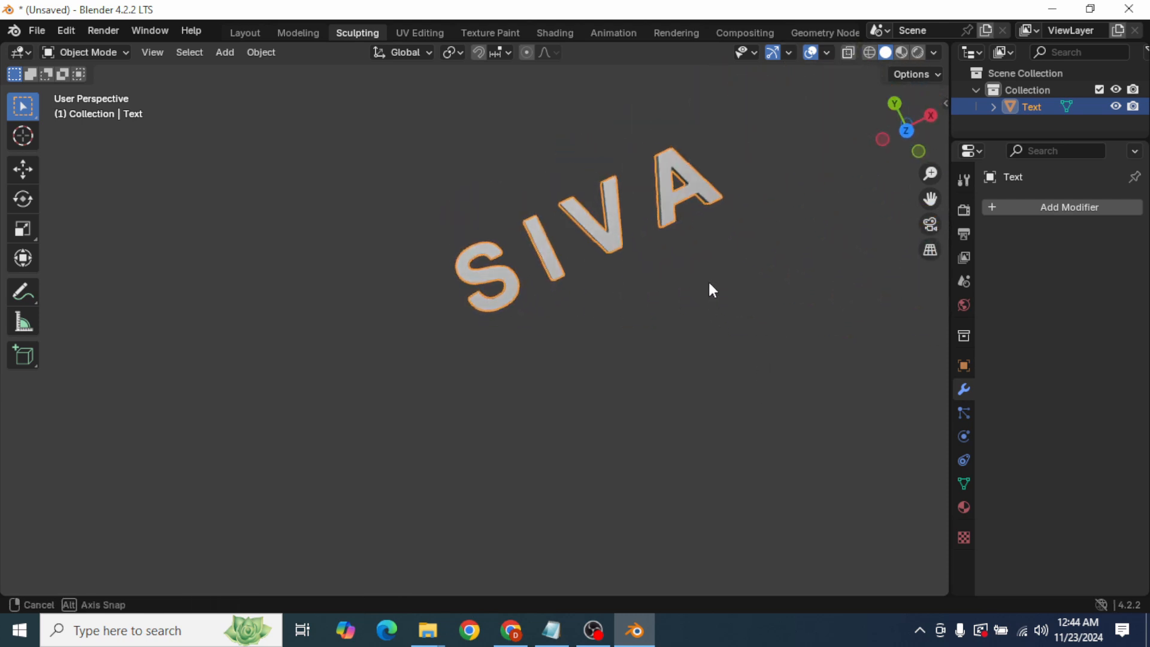
{"action": "left_click", "coordinate": [112, 52]}
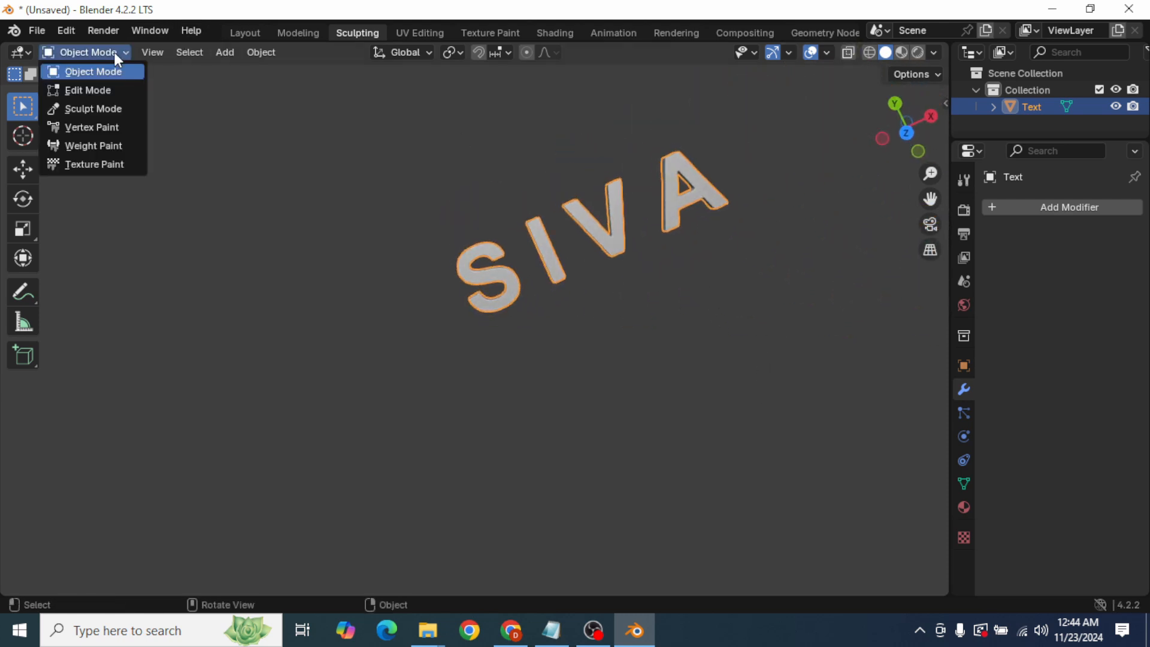
{"action": "left_click", "coordinate": [114, 110]}
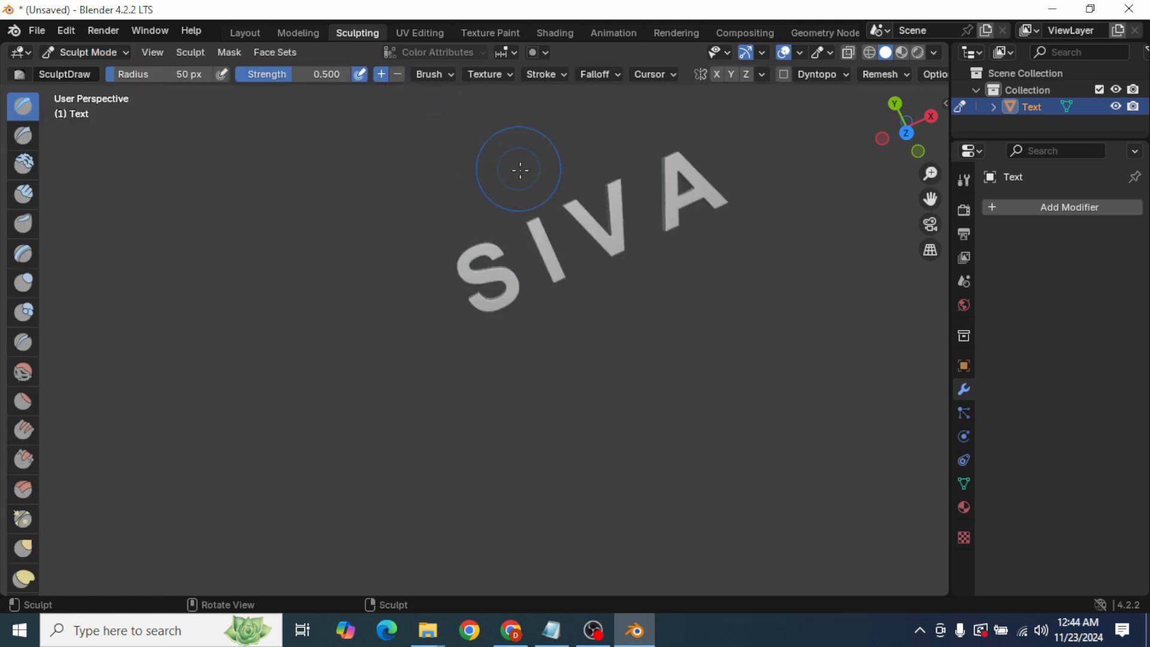
{"action": "mouse_move", "coordinate": [657, 279]}
{"action": "middle_mouse_down"}
{"action": "mouse_move", "coordinate": [667, 326]}
{"action": "mouse_move", "coordinate": [691, 340]}
{"action": "mouse_move", "coordinate": [739, 300]}
{"action": "mouse_move", "coordinate": [726, 275]}
{"action": "mouse_move", "coordinate": [699, 280]}
{"action": "mouse_move", "coordinate": [693, 313]}
{"action": "middle_mouse_up"}
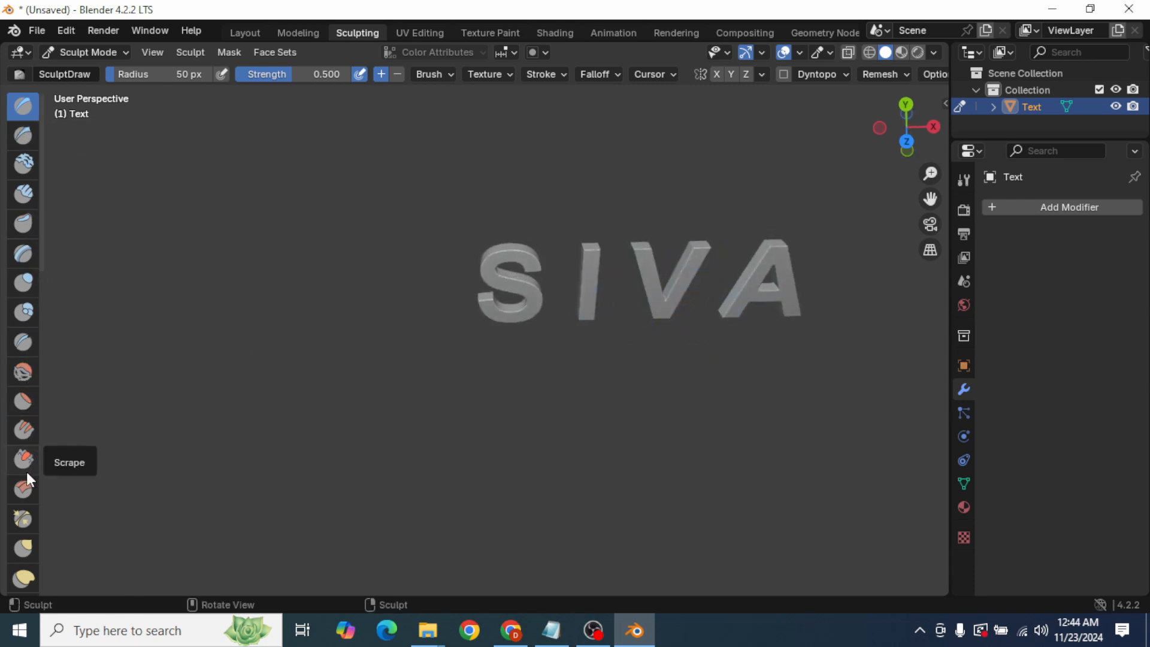
Activate the Cloth Filter sculpting tool.
{"action": "scroll", "coordinate": [25, 480], "scroll_direction": "down", "scroll_amount": 5}
{"action": "scroll", "coordinate": [24, 506], "scroll_direction": "down", "scroll_amount": 2}
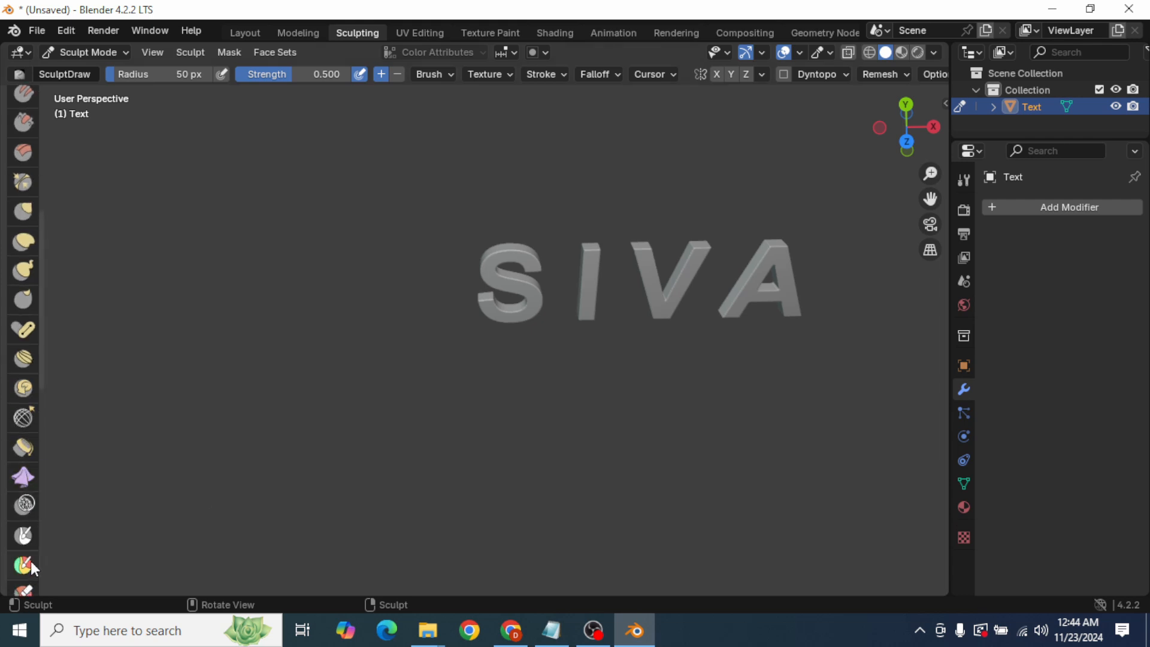
{"action": "scroll", "coordinate": [27, 539], "scroll_direction": "down", "scroll_amount": 4}
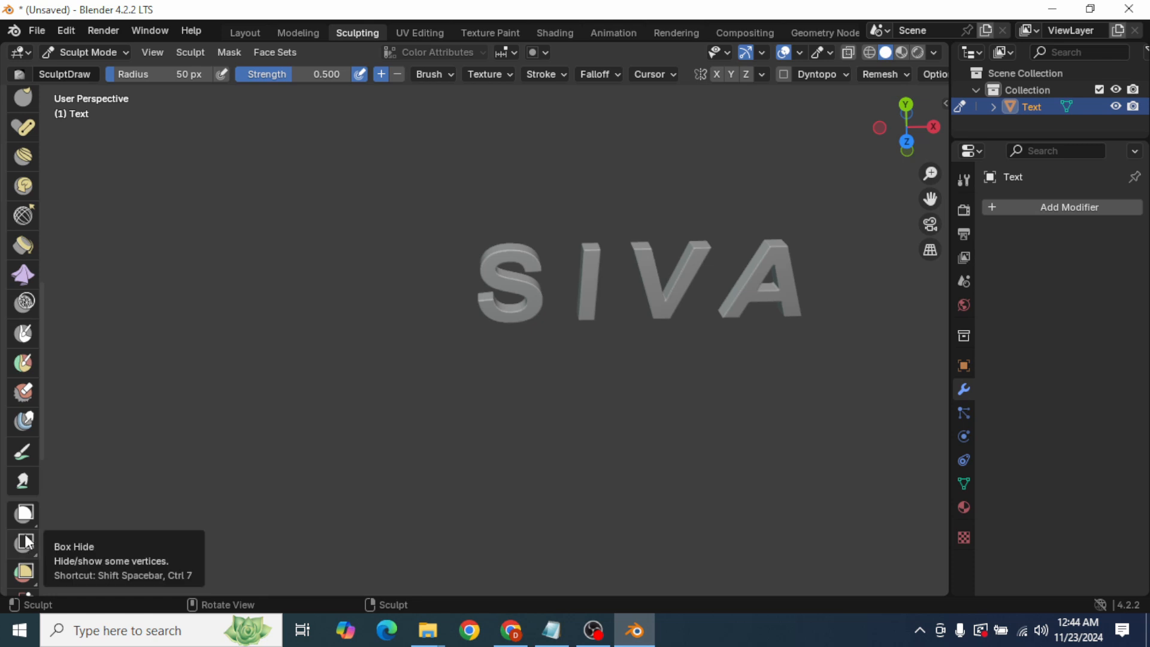
{"action": "scroll", "coordinate": [32, 513], "scroll_direction": "down", "scroll_amount": 2}
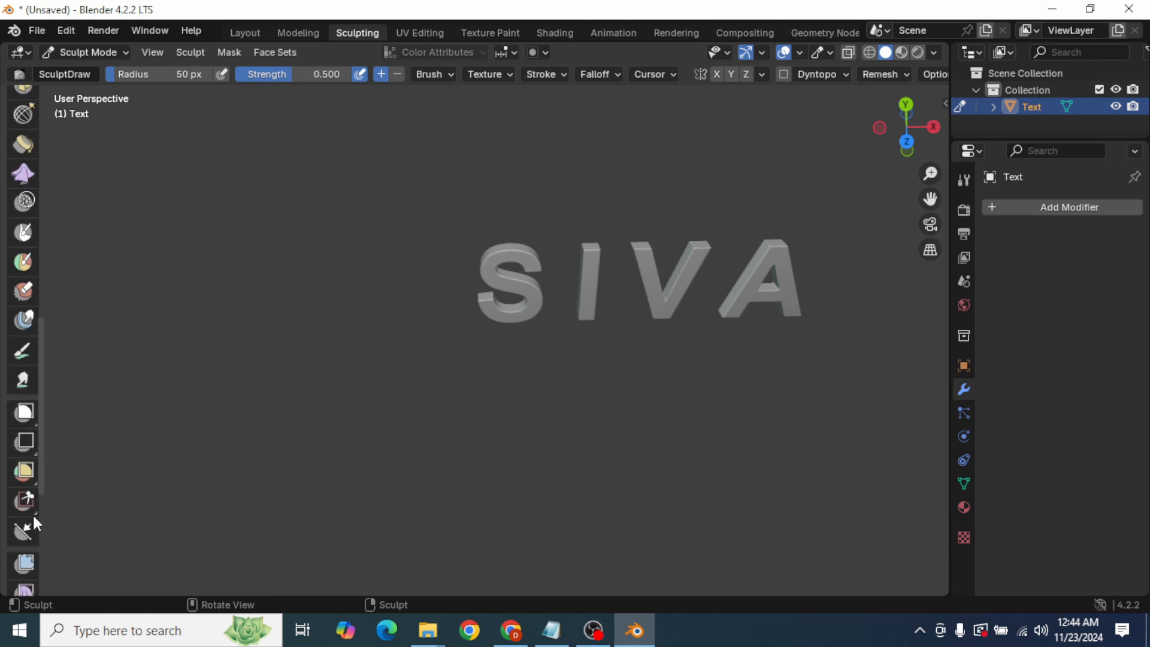
{"action": "scroll", "coordinate": [27, 498], "scroll_direction": "down", "scroll_amount": 2}
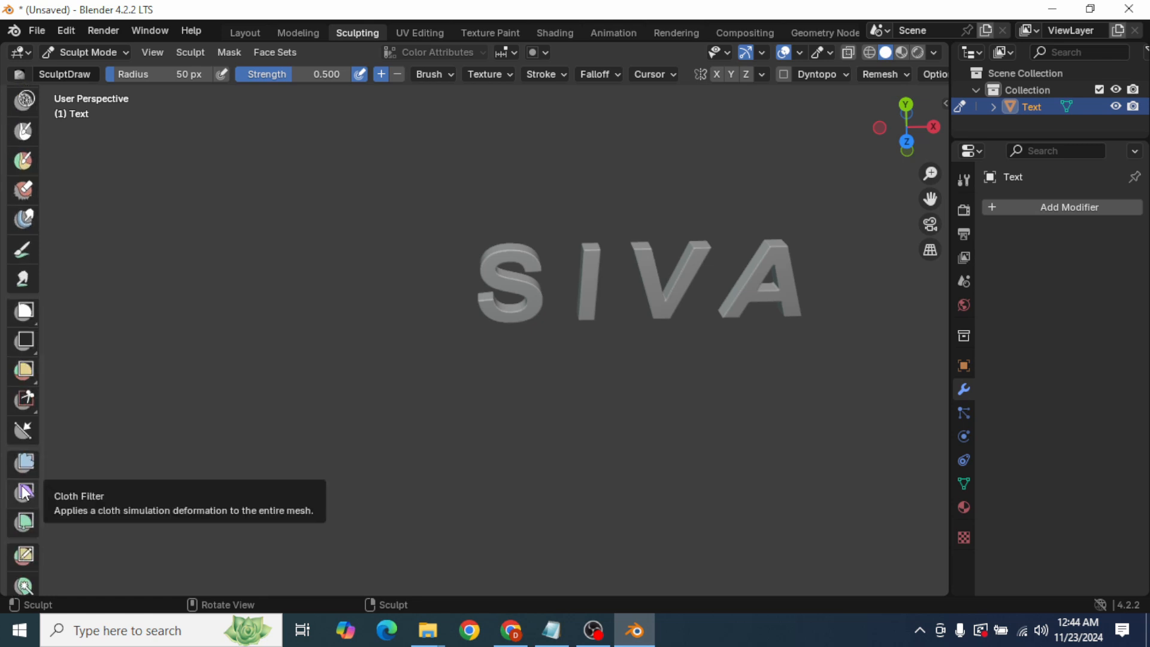
{"action": "left_click", "coordinate": [25, 492]}
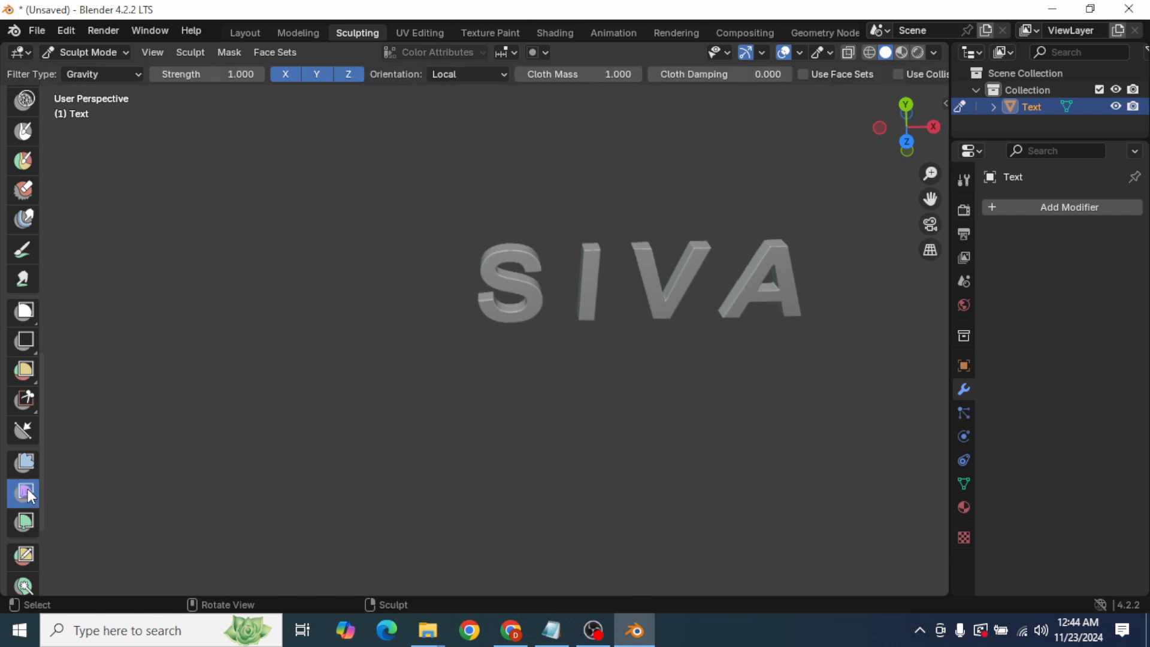
Set the Cloth Filter's filter type to Inflate.
{"action": "left_click_drag", "start_coordinate": [449, 326], "coordinate": [627, 335]}
{"action": "scroll", "coordinate": [627, 335], "scroll_direction": "up", "scroll_amount": 3}
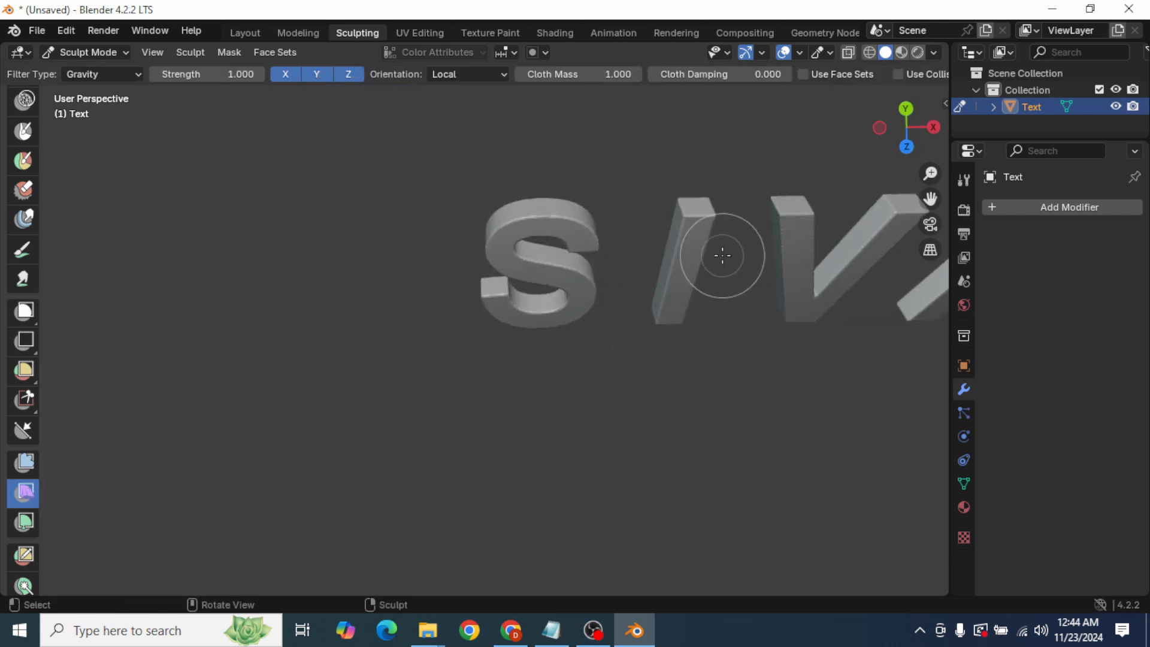
{"action": "mouse_move", "coordinate": [724, 255]}
{"action": "middle_mouse_down"}
{"action": "mouse_move", "coordinate": [661, 305]}
{"action": "mouse_move", "coordinate": [768, 229]}
{"action": "mouse_move", "coordinate": [732, 236]}
{"action": "middle_mouse_up"}
{"action": "scroll", "coordinate": [657, 301], "scroll_direction": "down", "scroll_amount": 3}
{"action": "scroll", "coordinate": [731, 237], "scroll_direction": "up", "scroll_amount": 3}
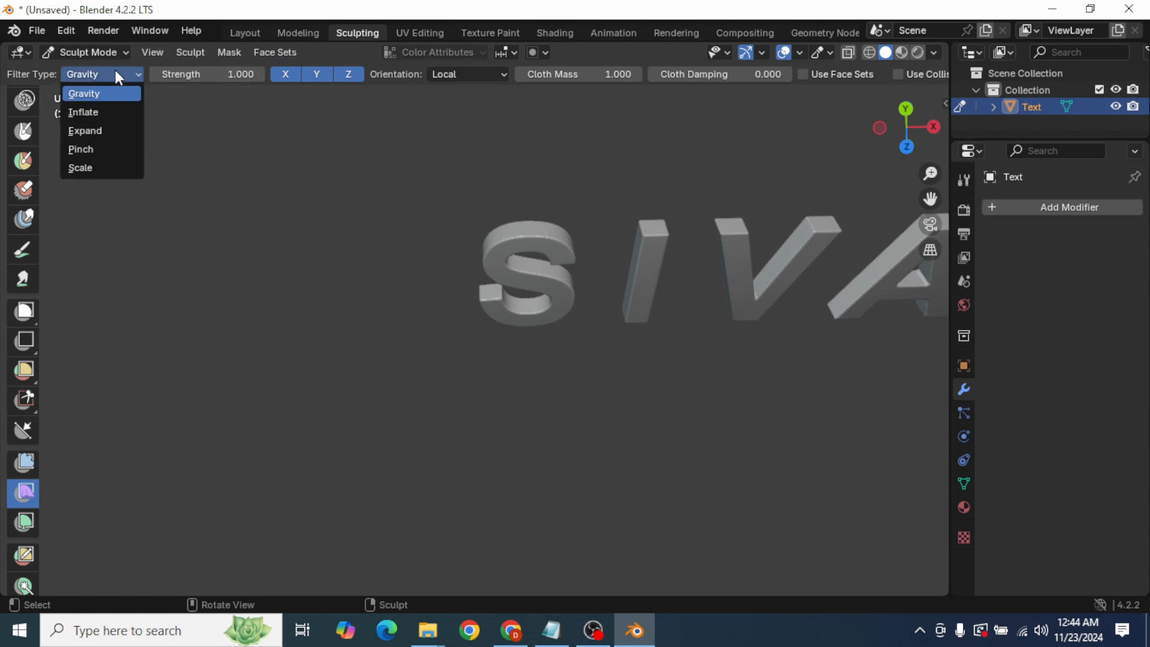
{"action": "left_click", "coordinate": [120, 112]}
{"action": "scroll", "coordinate": [443, 244], "scroll_direction": "down", "scroll_amount": 2}
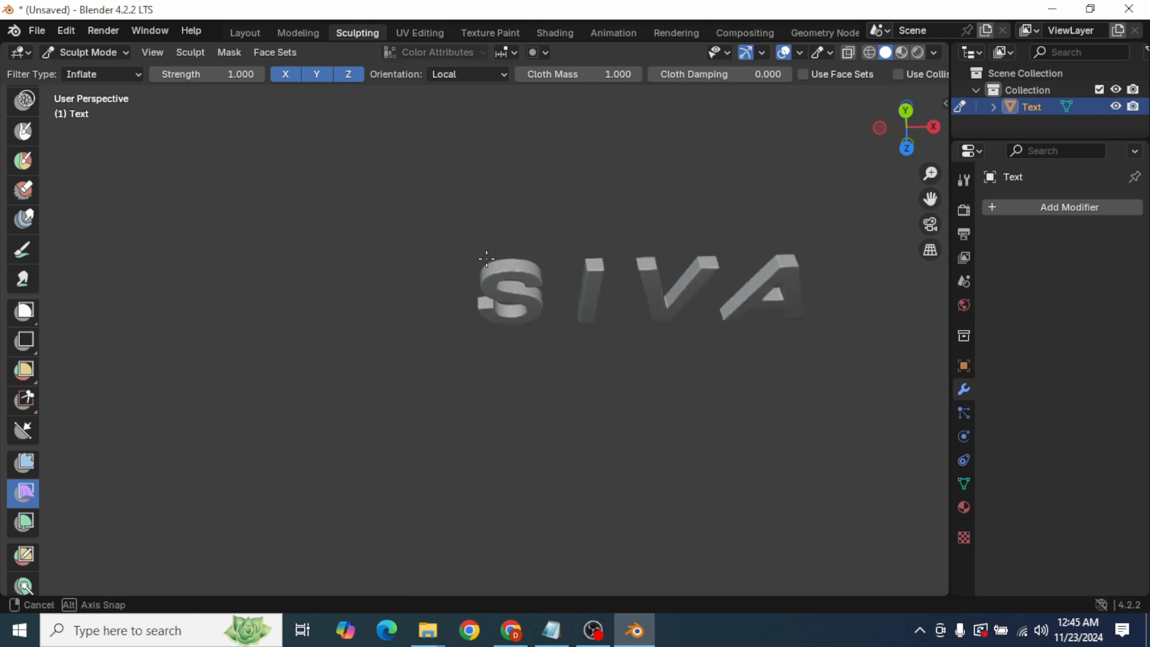
{"action": "scroll", "coordinate": [521, 239], "scroll_direction": "up", "scroll_amount": 3}
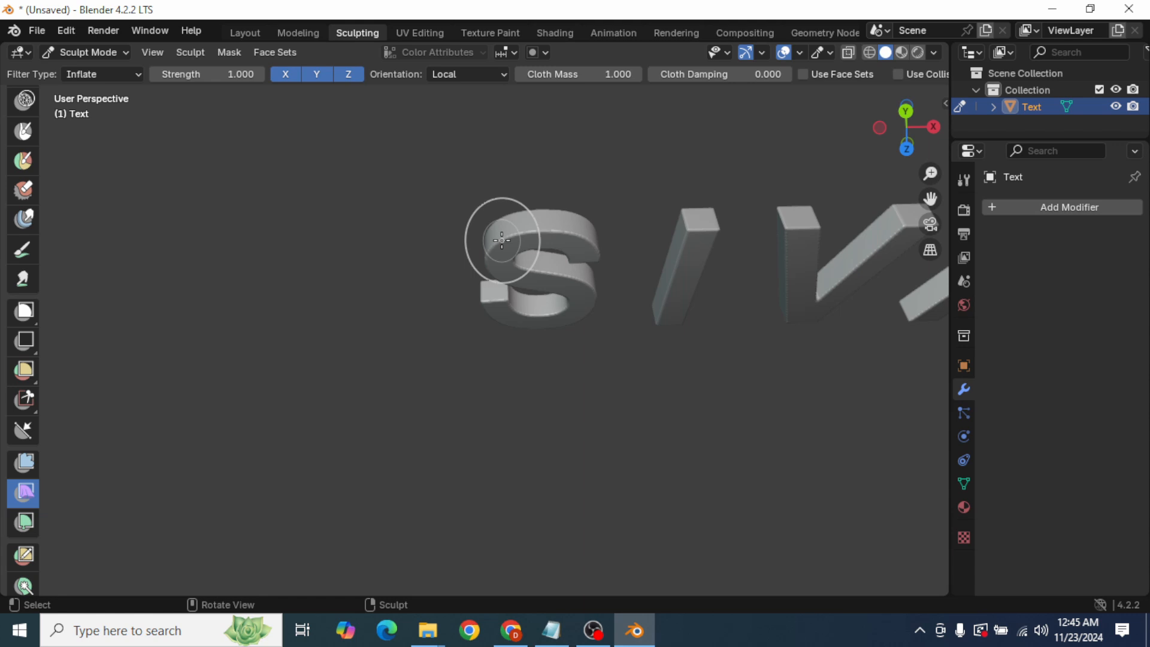
Try inflating the letters with the Cloth Filter at strength 1.000 on all three axes, inspect the shapes, and undo the inflation.
{"action": "left_click_drag", "start_coordinate": [511, 239], "coordinate": [572, 234]}
{"action": "middle_click_drag", "start_coordinate": [665, 336], "coordinate": [715, 199]}
{"action": "scroll", "coordinate": [827, 303], "scroll_direction": "down", "scroll_amount": 3}
{"action": "mouse_move", "coordinate": [826, 303]}
{"action": "middle_mouse_down"}
{"action": "mouse_move", "coordinate": [847, 243]}
{"action": "mouse_move", "coordinate": [841, 369]}
{"action": "mouse_move", "coordinate": [681, 256]}
{"action": "mouse_move", "coordinate": [546, 287]}
{"action": "middle_mouse_up"}
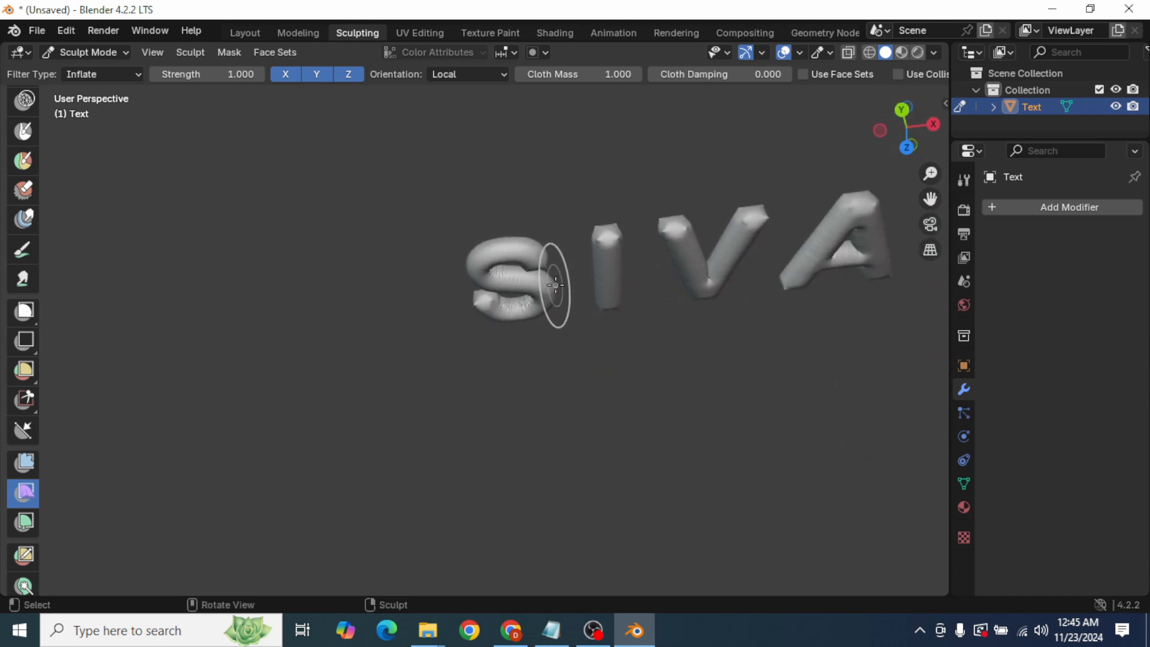
{"action": "scroll", "coordinate": [598, 258], "scroll_direction": "up", "scroll_amount": 5}
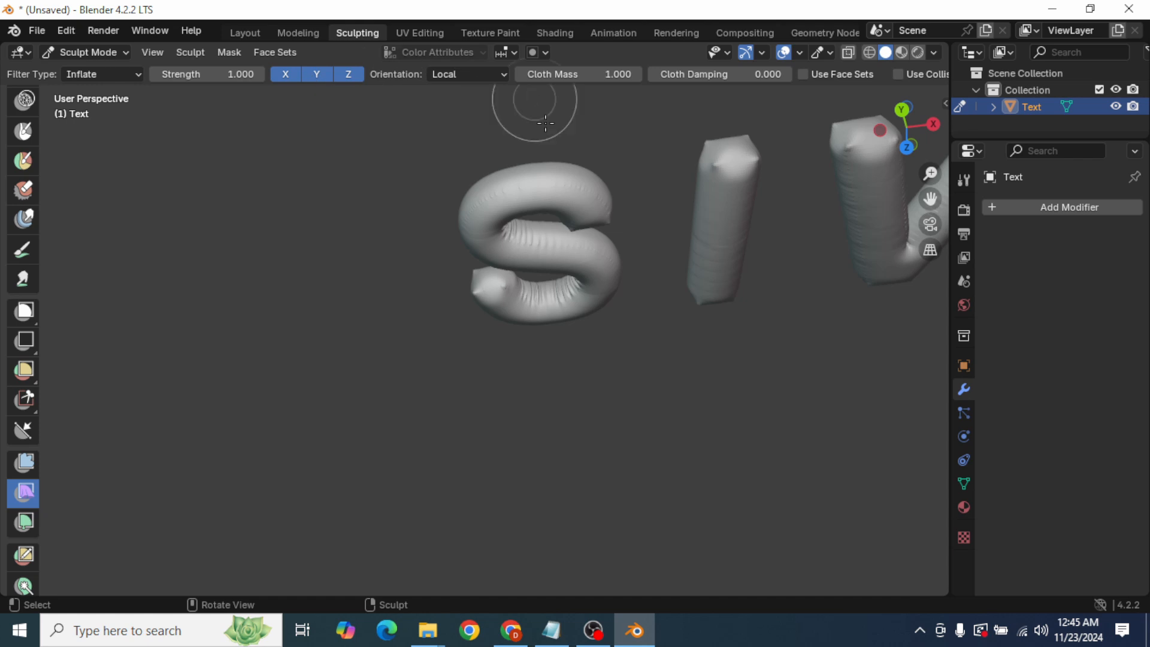
{"action": "left_click_drag", "start_coordinate": [546, 122], "coordinate": [559, 113]}
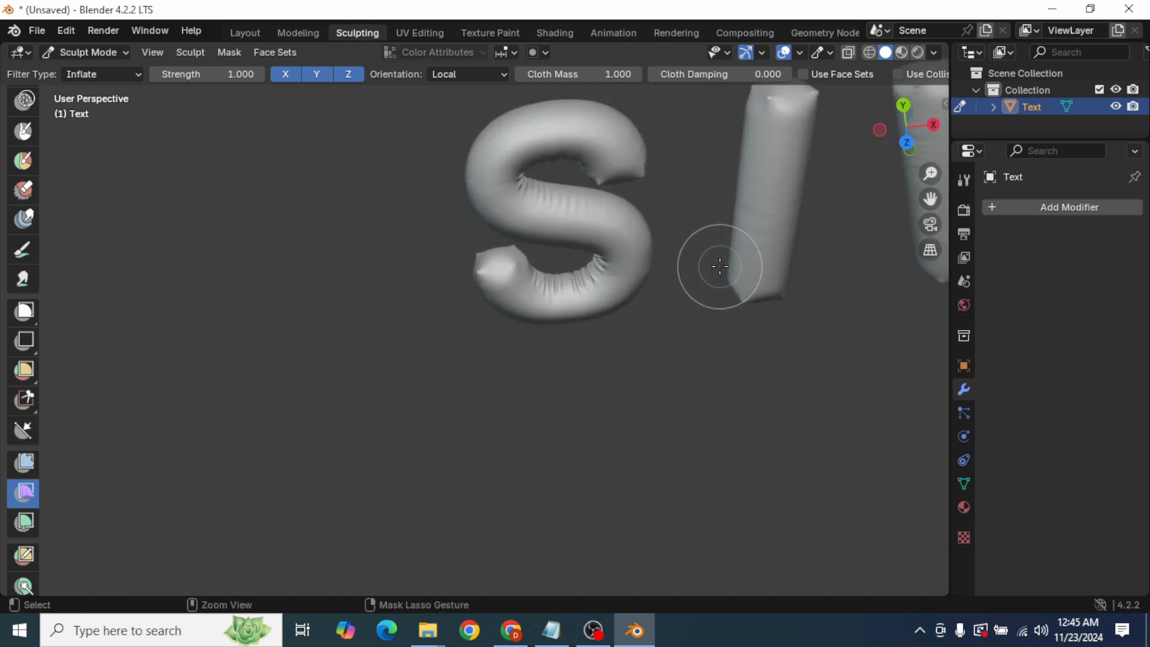
{"action": "key", "text": "ctrl+z"}
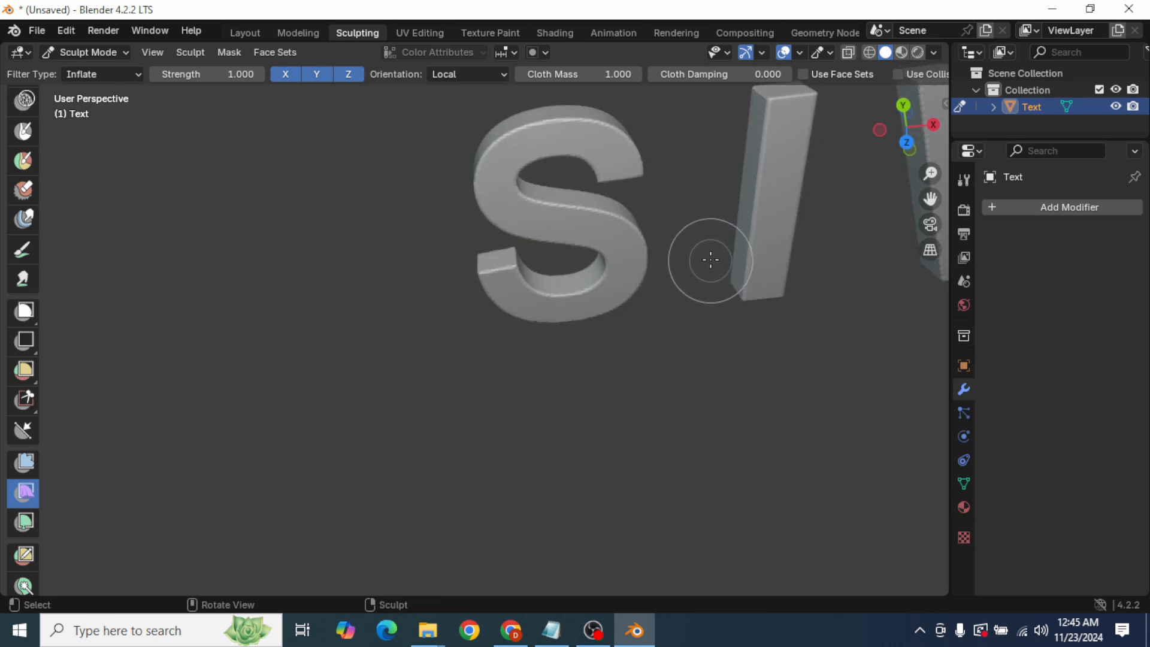
Restrict the Cloth Filter's force to the X axis only.
{"action": "middle_click_drag", "start_coordinate": [709, 256], "coordinate": [660, 246]}
{"action": "scroll", "coordinate": [656, 243], "scroll_direction": "up", "scroll_amount": 2}
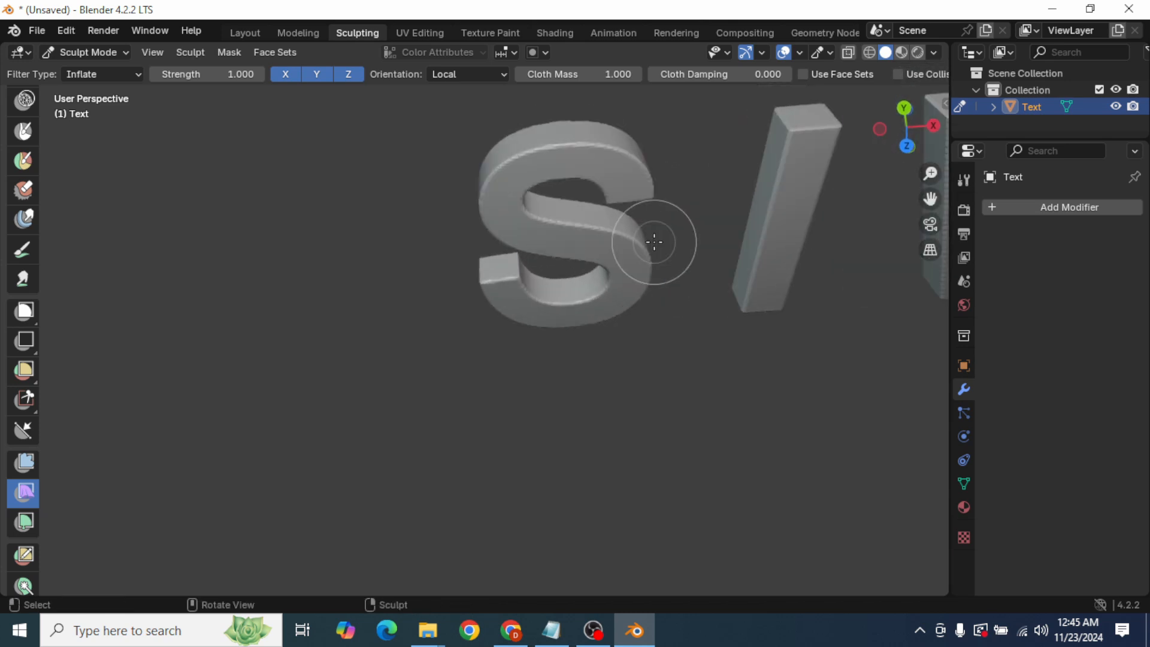
{"action": "left_click", "coordinate": [287, 77]}
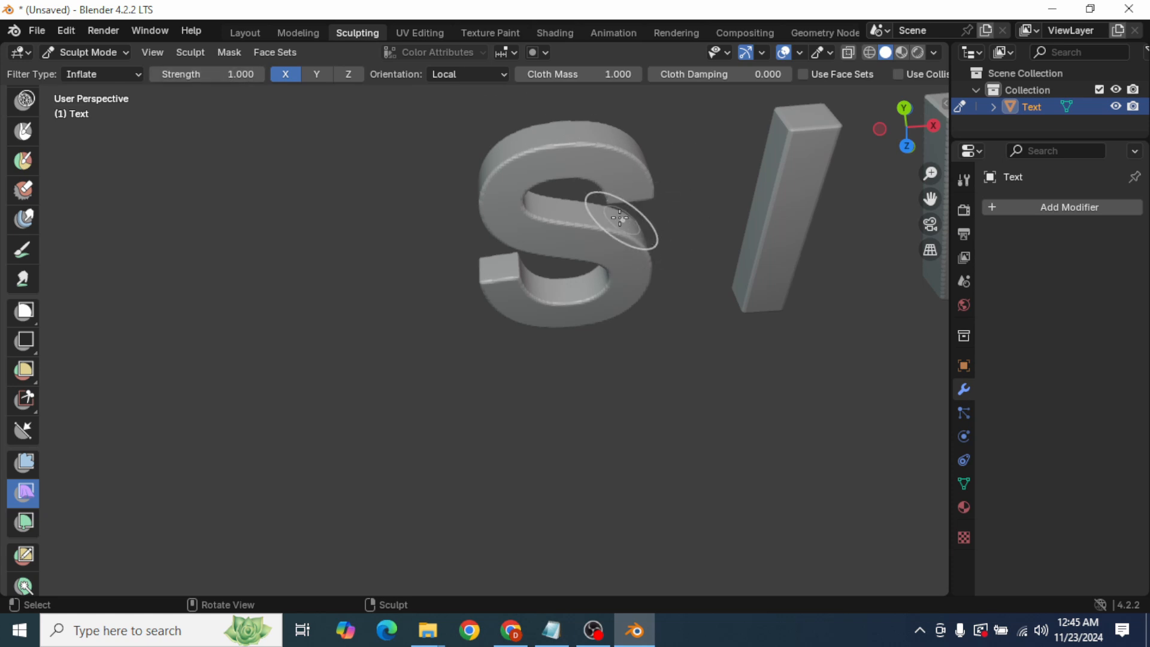
Try inflating the letters with the Cloth Filter along the X axis only, and undo the inflation.
{"action": "mouse_move", "coordinate": [539, 168]}
{"action": "left_mouse_down"}
{"action": "mouse_move", "coordinate": [591, 141]}
{"action": "mouse_move", "coordinate": [625, 146]}
{"action": "left_mouse_up"}
{"action": "middle_click_drag", "start_coordinate": [697, 239], "coordinate": [705, 165]}
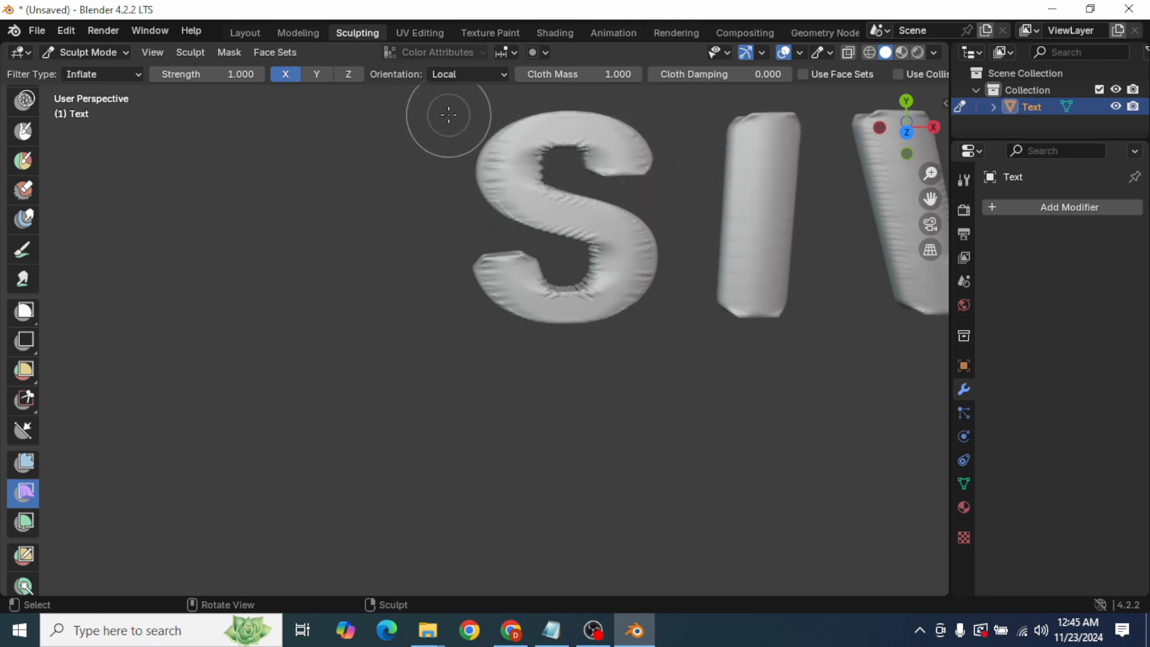
{"action": "key", "text": "ctrl+z"}
Restrict the Cloth Filter's force to the Y axis, try inflating the letters, and undo the inflation.
{"action": "left_click", "coordinate": [311, 73]}
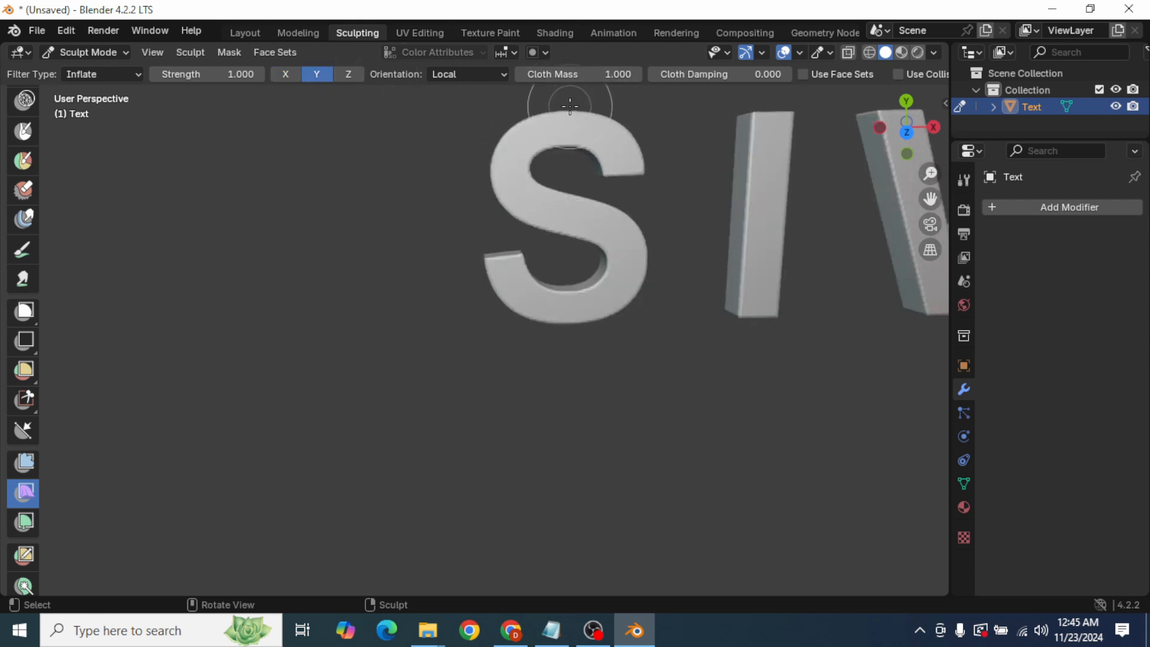
{"action": "middle_click_drag", "start_coordinate": [464, 147], "coordinate": [478, 192]}
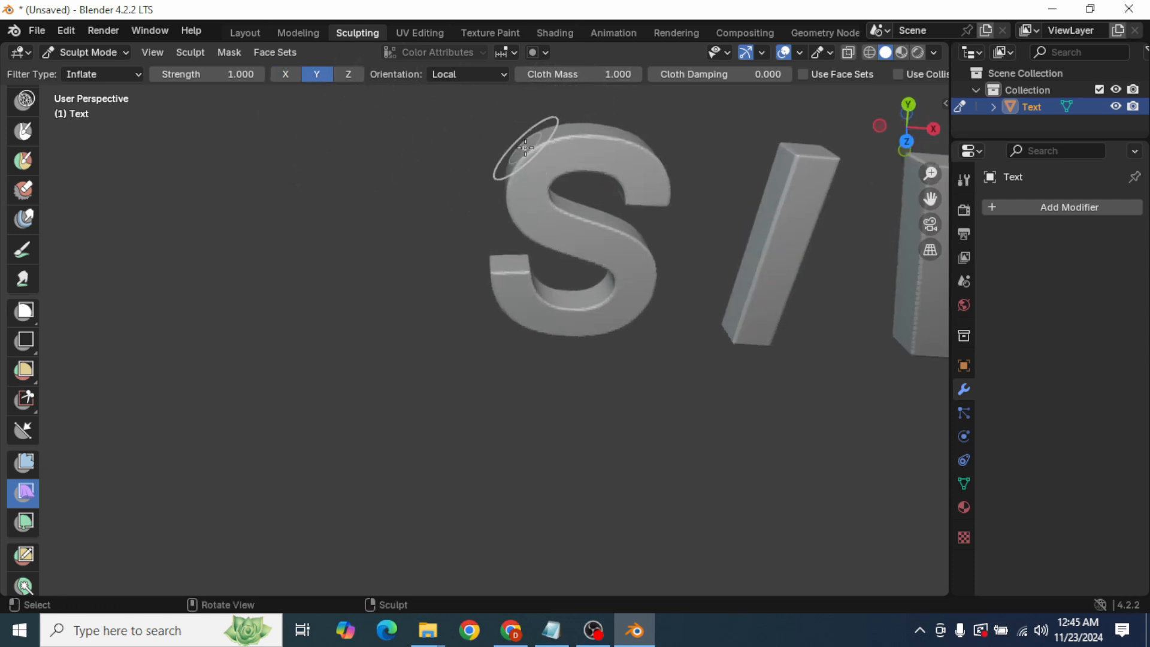
{"action": "left_click_drag", "start_coordinate": [535, 148], "coordinate": [634, 211]}
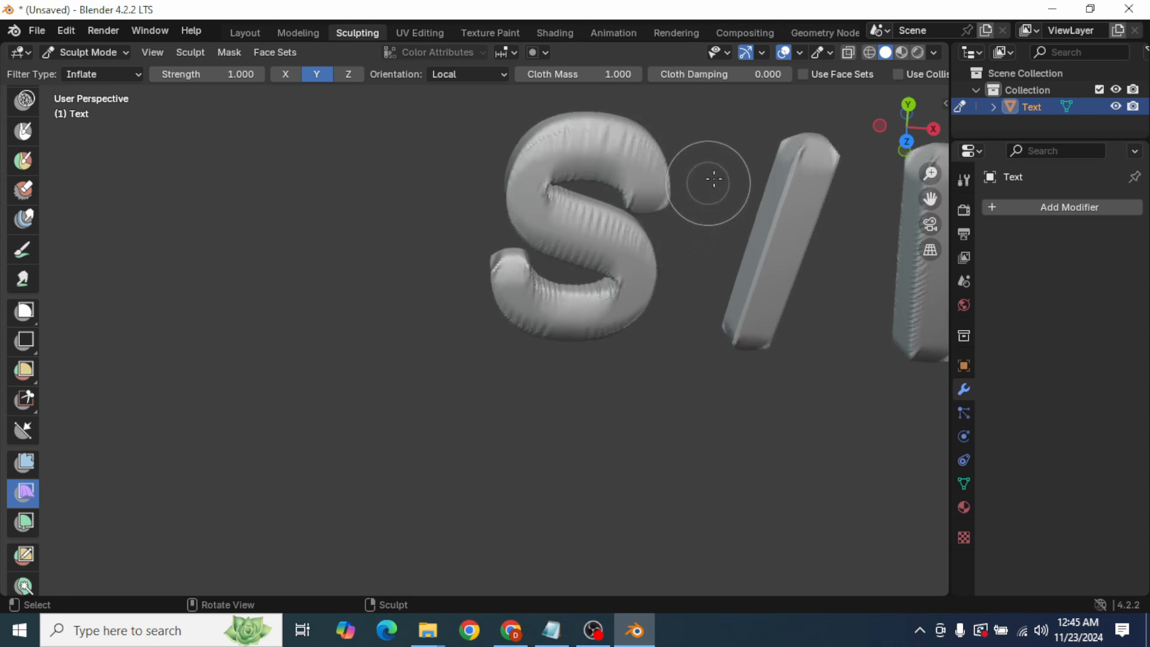
{"action": "key", "text": "ctrl+z"}
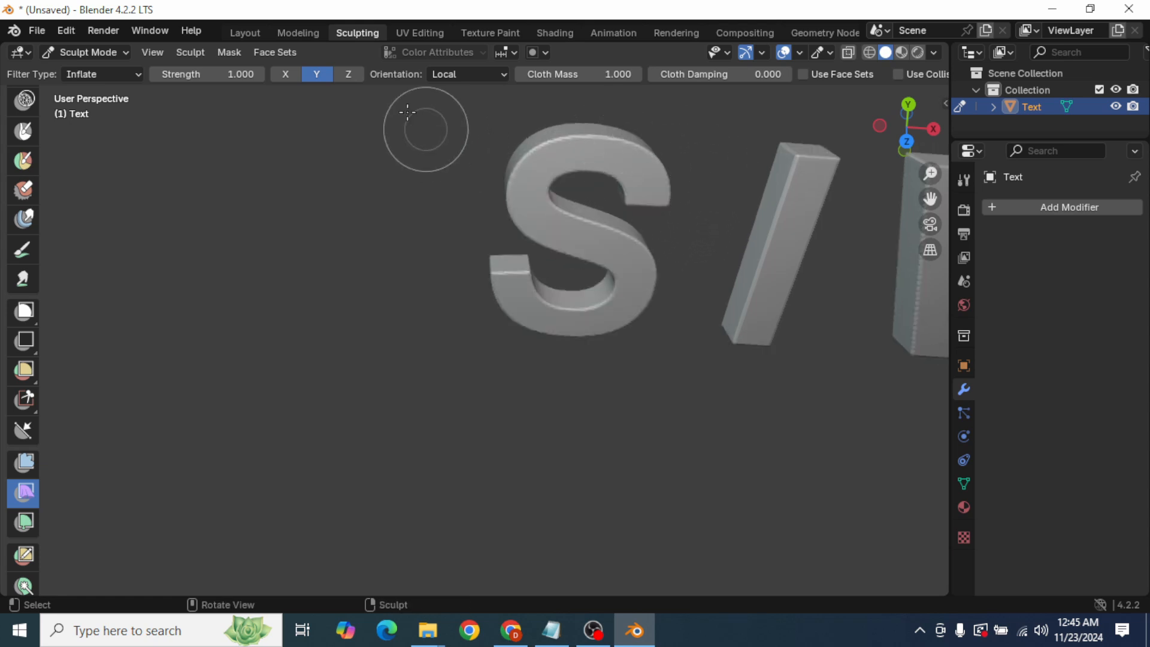
Restrict the Cloth Filter's force to the Z axis, try inflating the letters, and undo the inflation.
{"action": "left_click", "coordinate": [360, 75]}
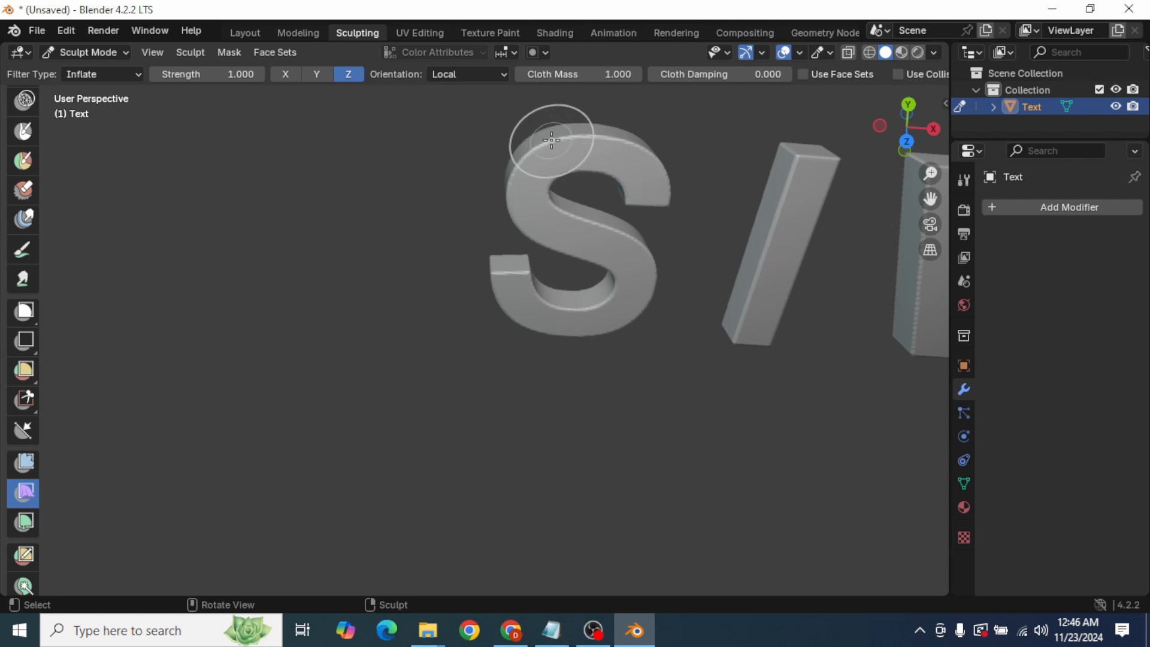
{"action": "left_click_drag", "start_coordinate": [585, 128], "coordinate": [644, 128]}
{"action": "mouse_move", "coordinate": [644, 128]}
{"action": "middle_mouse_down"}
{"action": "mouse_move", "coordinate": [698, 367]}
{"action": "mouse_move", "coordinate": [607, 220]}
{"action": "mouse_move", "coordinate": [670, 278]}
{"action": "middle_mouse_up"}
{"action": "key", "text": "ctrl+z"}
{"action": "key", "text": "ctrl+z"}
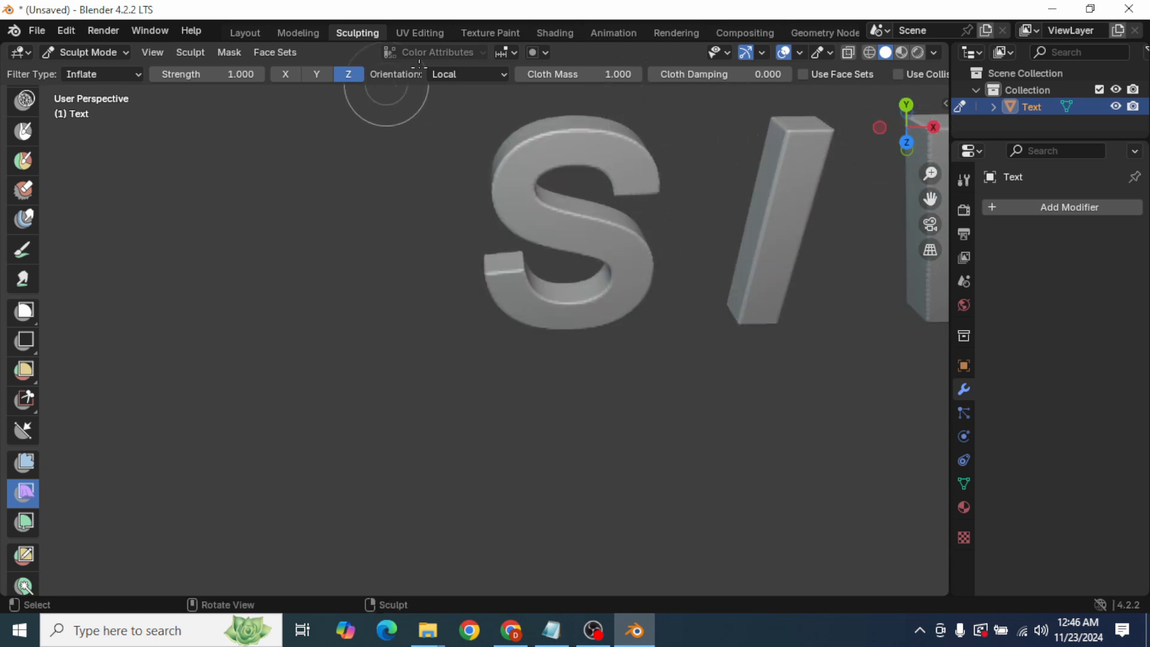
Enable the Cloth Filter's force on the X and Y axes in addition to Z.
{"action": "left_click", "coordinate": [285, 75]}
{"action": "left_click", "coordinate": [316, 75]}
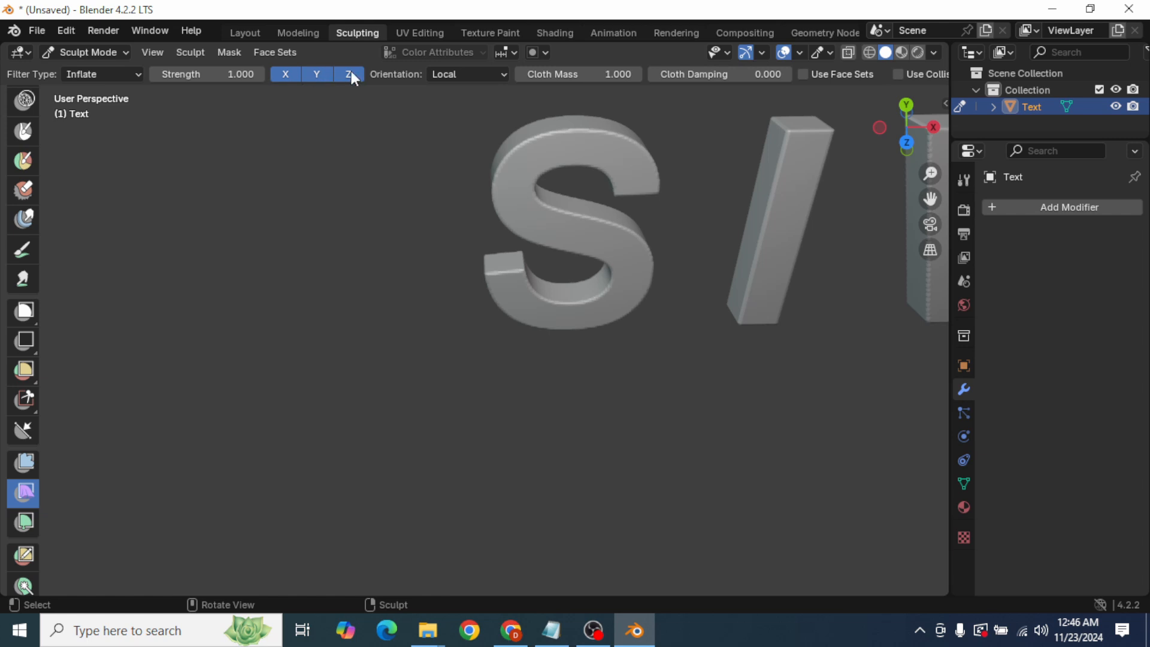
Set the Cloth Mass to 0.180 and try inflating the letters with the Cloth Filter.
{"action": "left_click", "coordinate": [519, 74]}
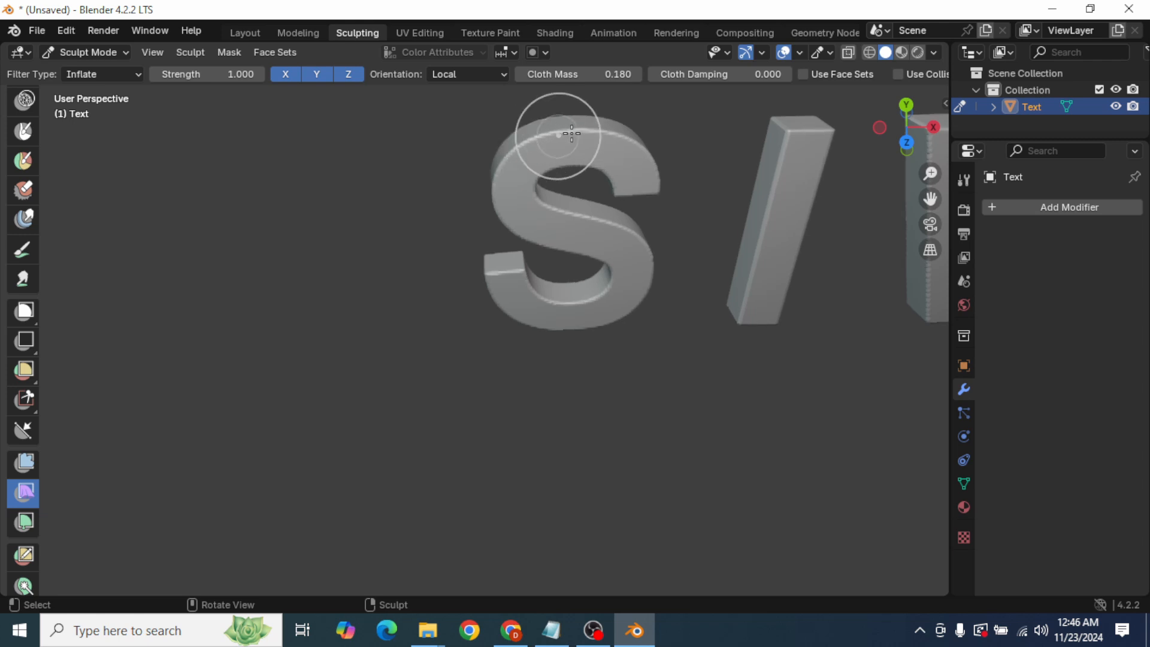
{"action": "left_click_drag", "start_coordinate": [571, 133], "coordinate": [595, 128]}
{"action": "middle_click_drag", "start_coordinate": [680, 192], "coordinate": [679, 126]}
{"action": "scroll", "coordinate": [792, 167], "scroll_direction": "down", "scroll_amount": 3}
{"action": "middle_click_drag", "start_coordinate": [834, 317], "coordinate": [808, 329]}
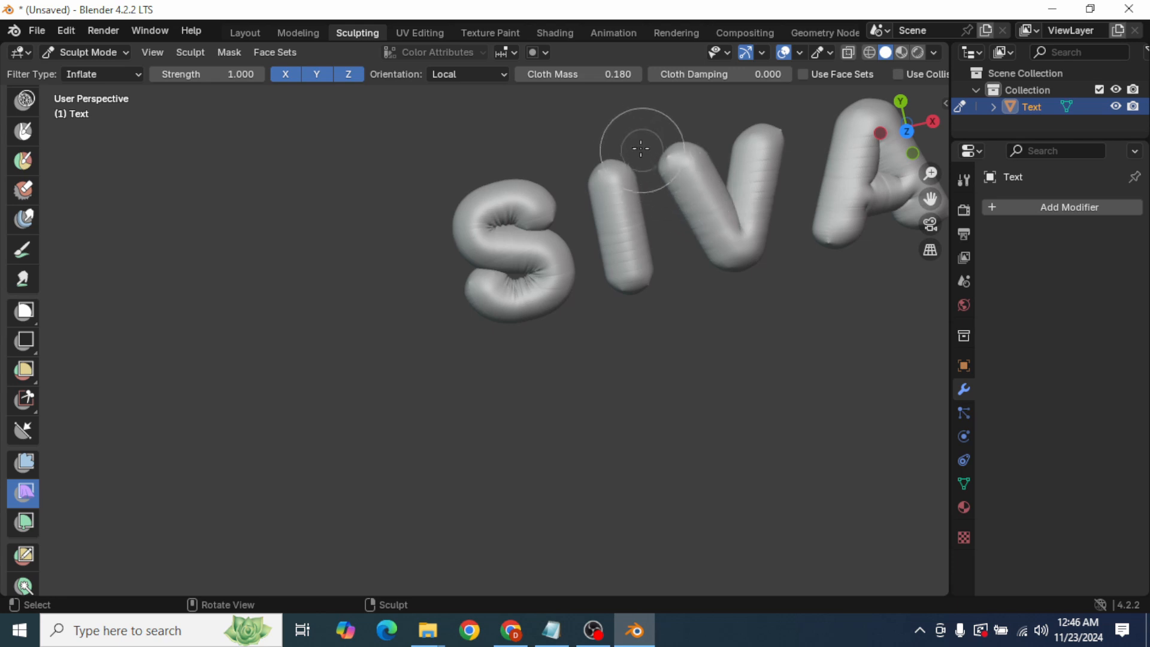
Set the Cloth Mass to 1.000, try inflating the letters further, and undo both inflations.
{"action": "left_click_drag", "start_coordinate": [560, 75], "coordinate": [584, 74]}
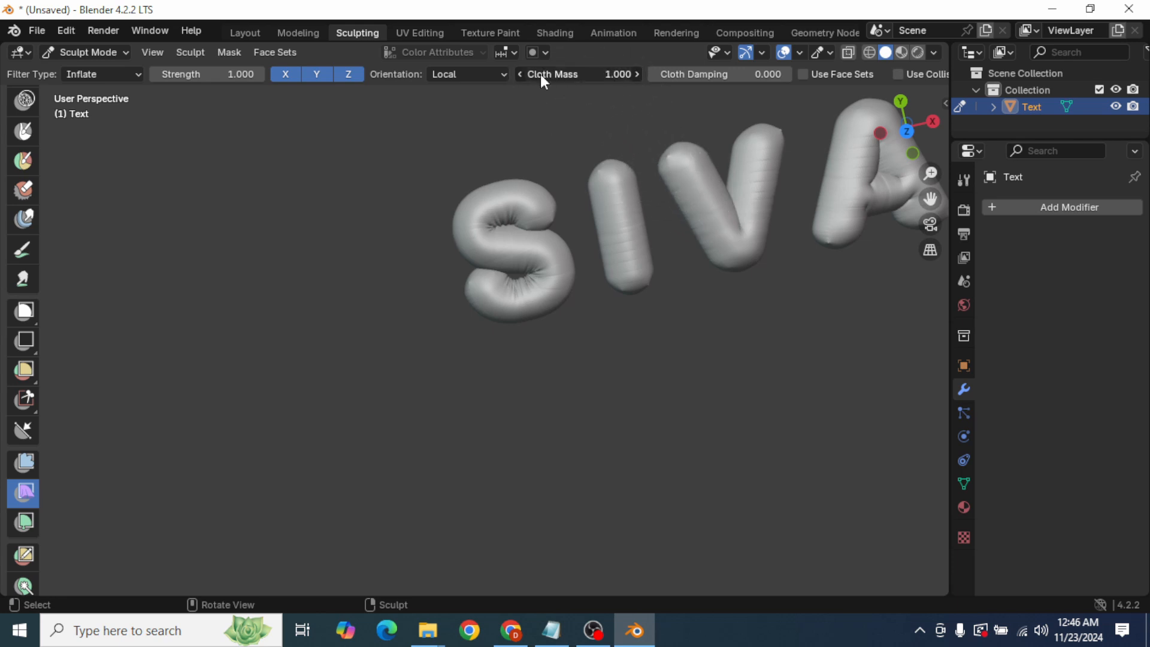
{"action": "left_click_drag", "start_coordinate": [526, 201], "coordinate": [736, 152]}
{"action": "key", "text": "ctrl+z"}
{"action": "key", "text": "ctrl+z"}
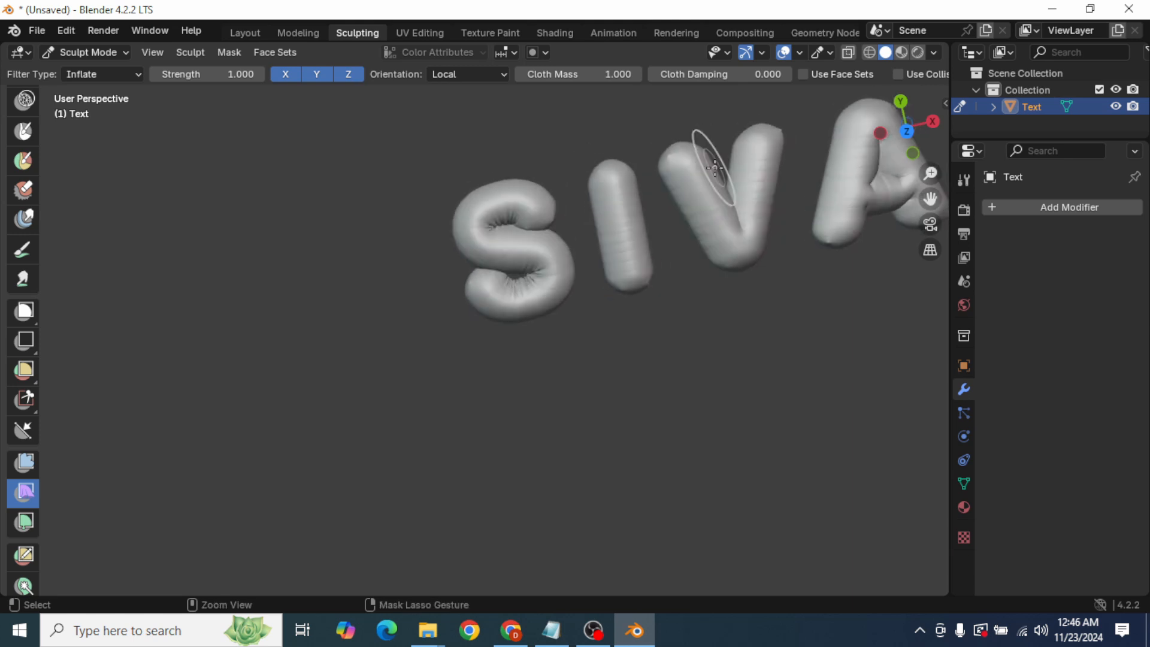
{"action": "middle_click_drag", "start_coordinate": [706, 218], "coordinate": [736, 313]}
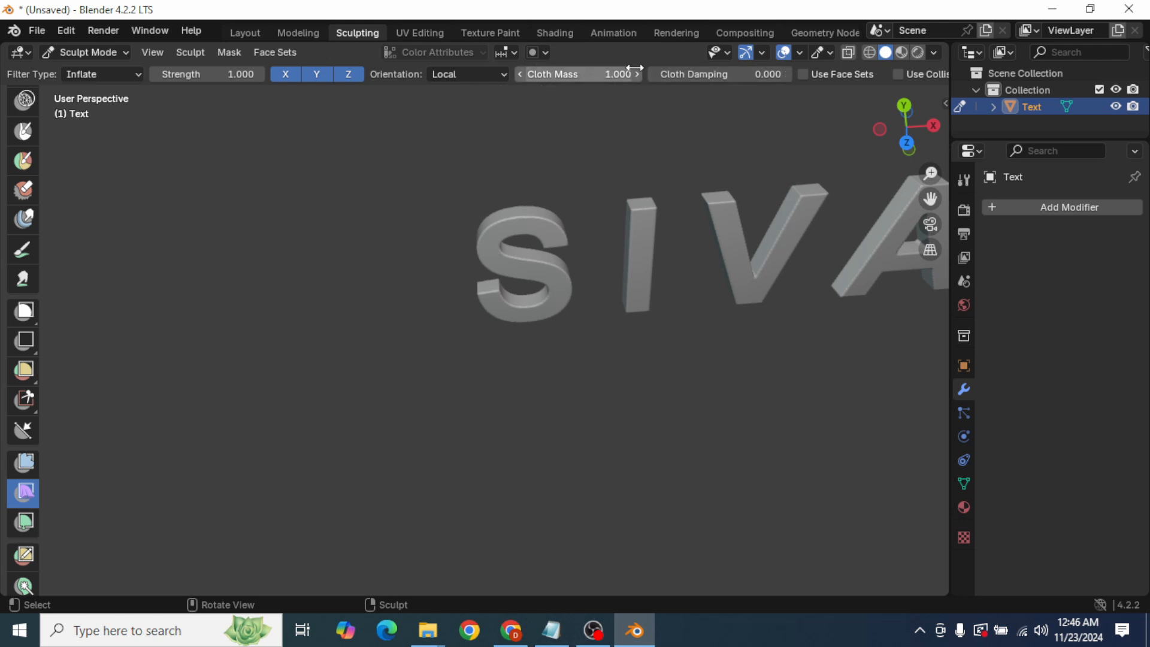
Inflate the letters with the Cloth Filter at strength 1.000 and Cloth Mass 1.000 on all three axes, and inspect the balloon shapes.
{"action": "left_click", "coordinate": [137, 75]}
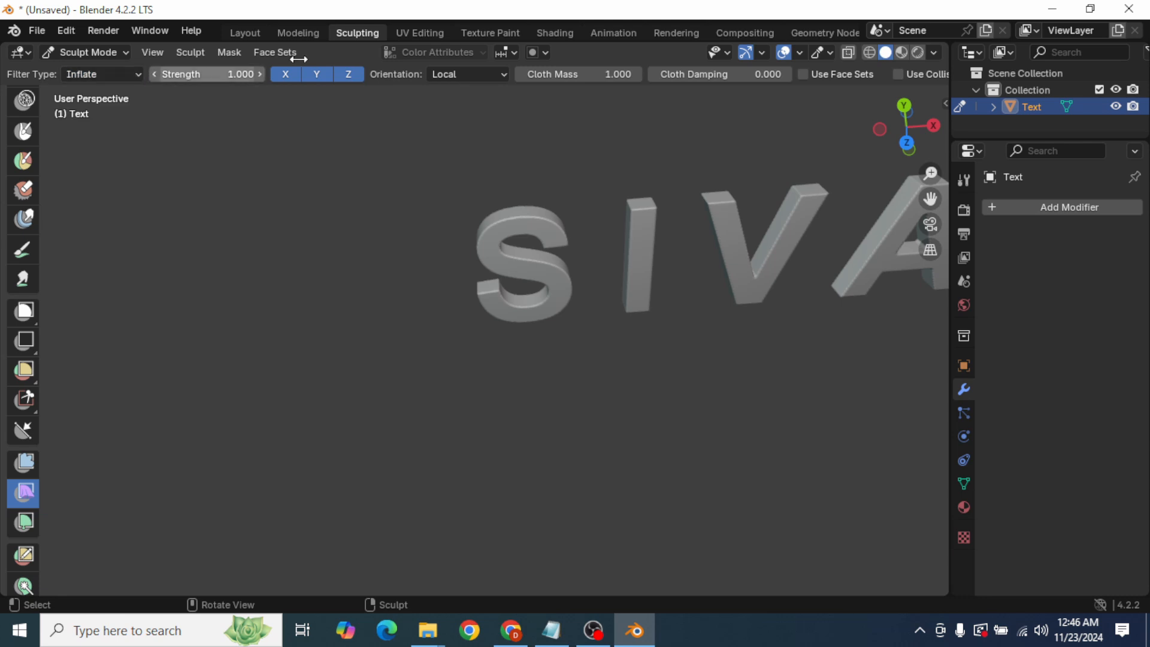
{"action": "scroll", "coordinate": [551, 230], "scroll_direction": "down", "scroll_amount": 2}
{"action": "scroll", "coordinate": [548, 238], "scroll_direction": "up", "scroll_amount": 3}
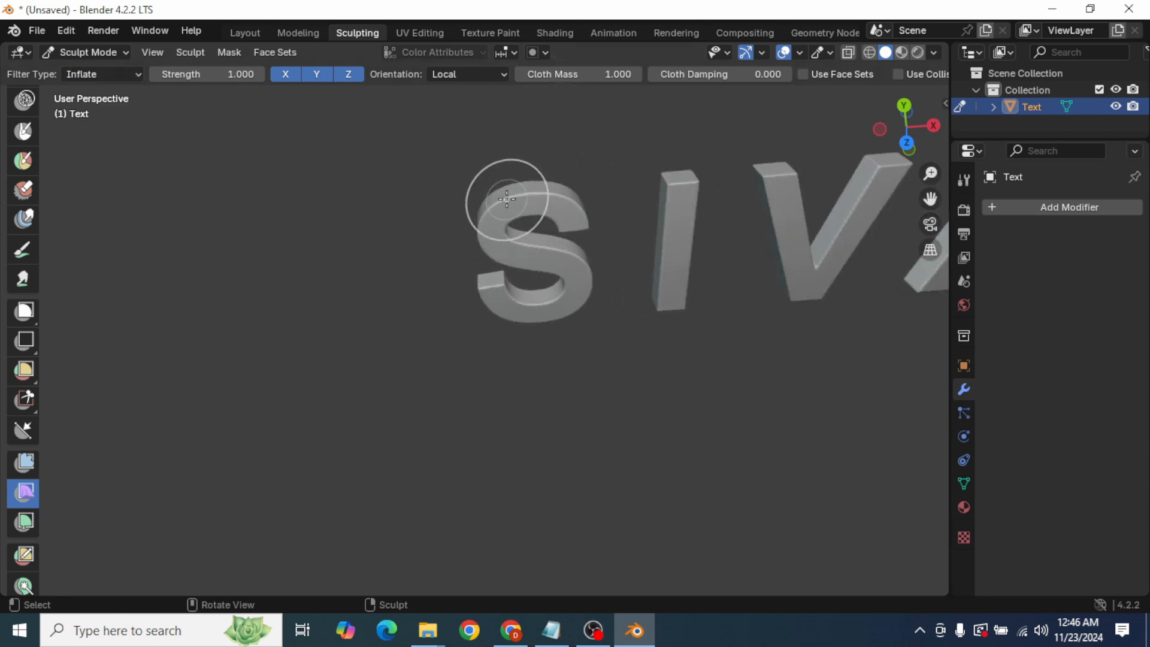
{"action": "left_click_drag", "start_coordinate": [507, 199], "coordinate": [627, 243]}
{"action": "middle_click_drag", "start_coordinate": [627, 243], "coordinate": [657, 264]}
{"action": "scroll", "coordinate": [656, 262], "scroll_direction": "down", "scroll_amount": 4}
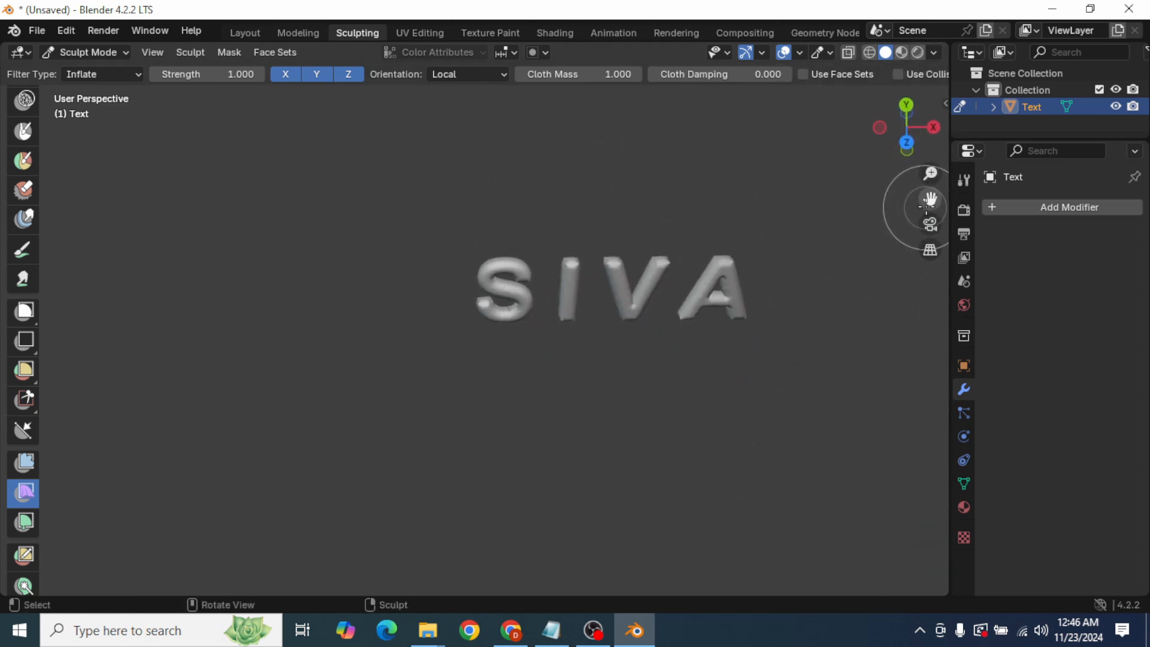
{"action": "left_click_drag", "start_coordinate": [928, 203], "coordinate": [823, 239]}
{"action": "scroll", "coordinate": [789, 287], "scroll_direction": "up", "scroll_amount": 5}
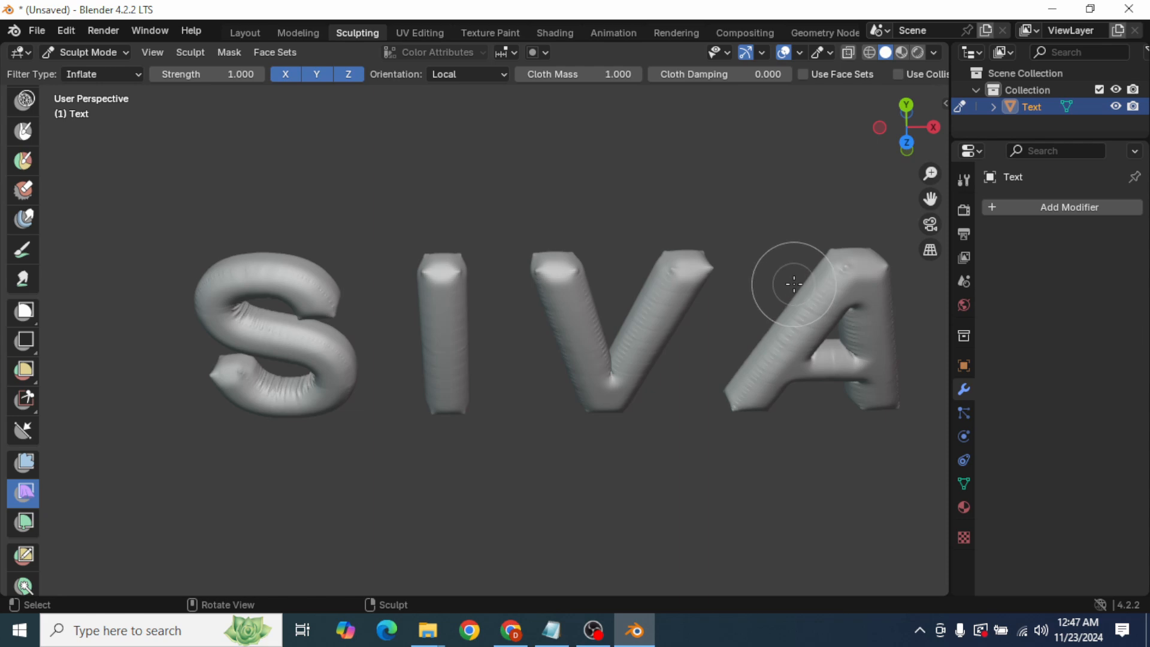
{"action": "middle_click_drag", "start_coordinate": [794, 284], "coordinate": [783, 236]}
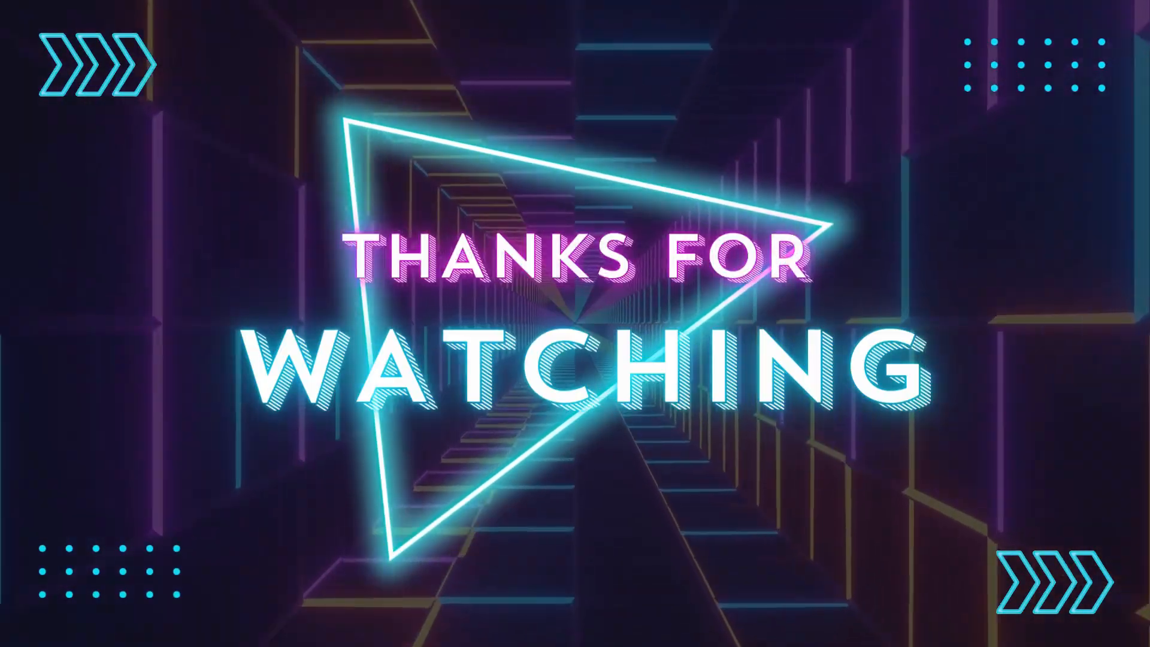